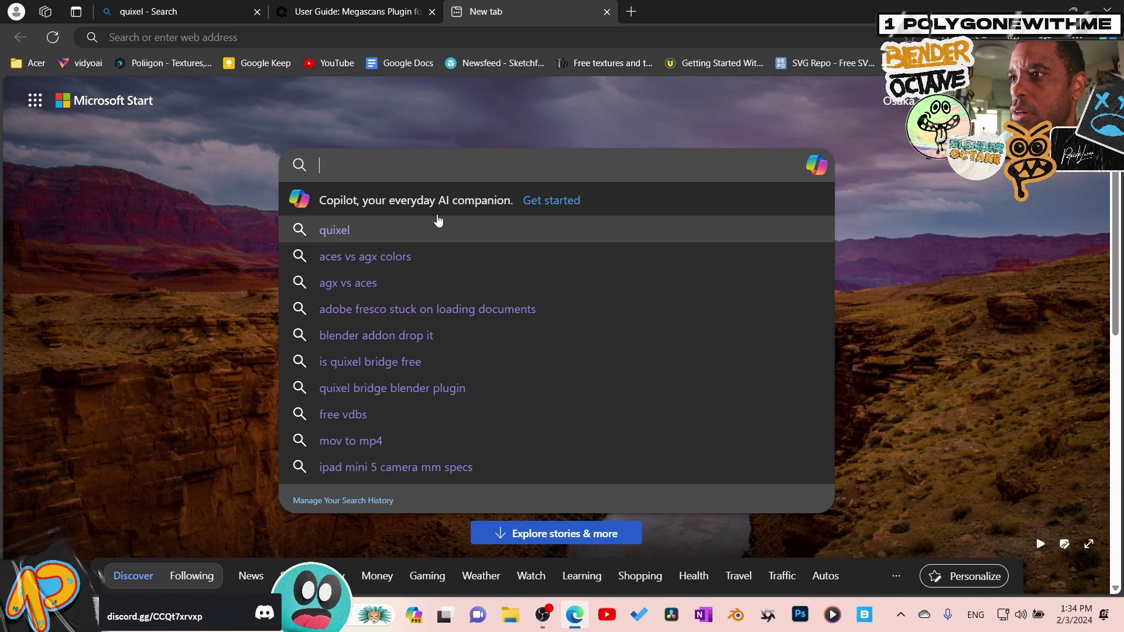
# - Search the web for quixel, open Quixel's Plugins page and view the Bridge plugin versions offered for Blender
pyautogui.click(438, 221)
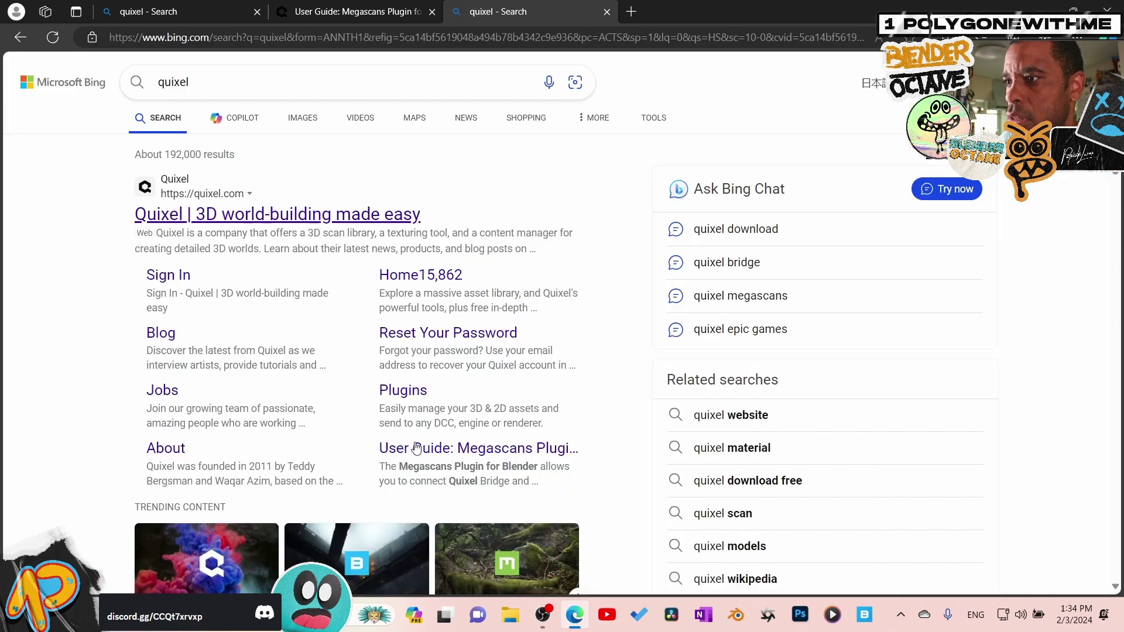
pyautogui.click(400, 391)
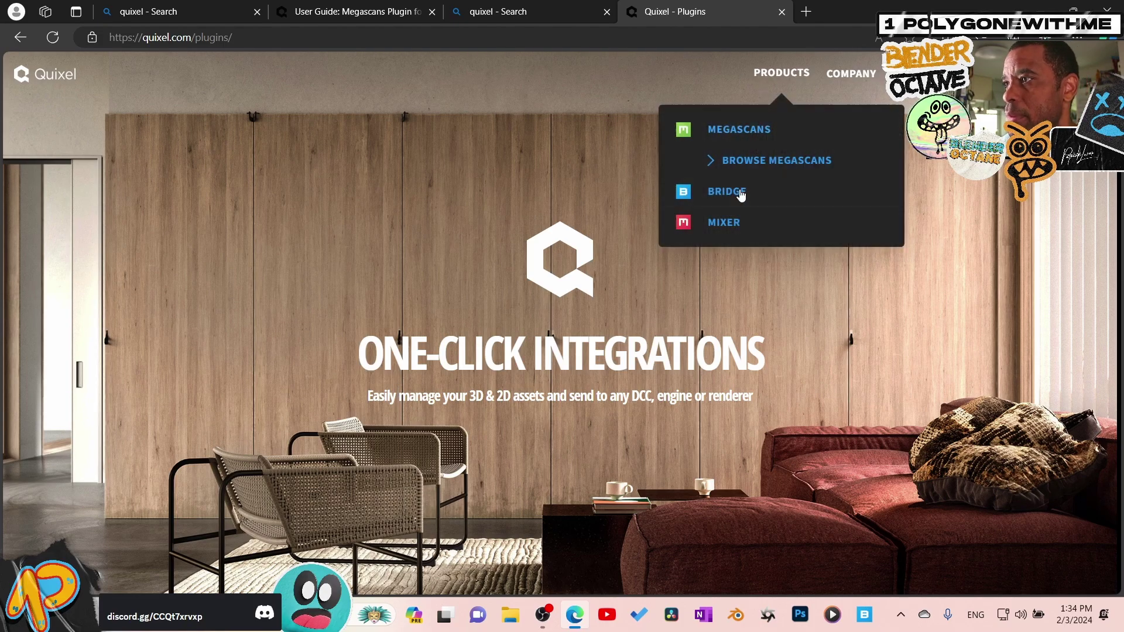
pyautogui.scroll(-3, 740, 194)
pyautogui.scroll(-5, 472, 234)
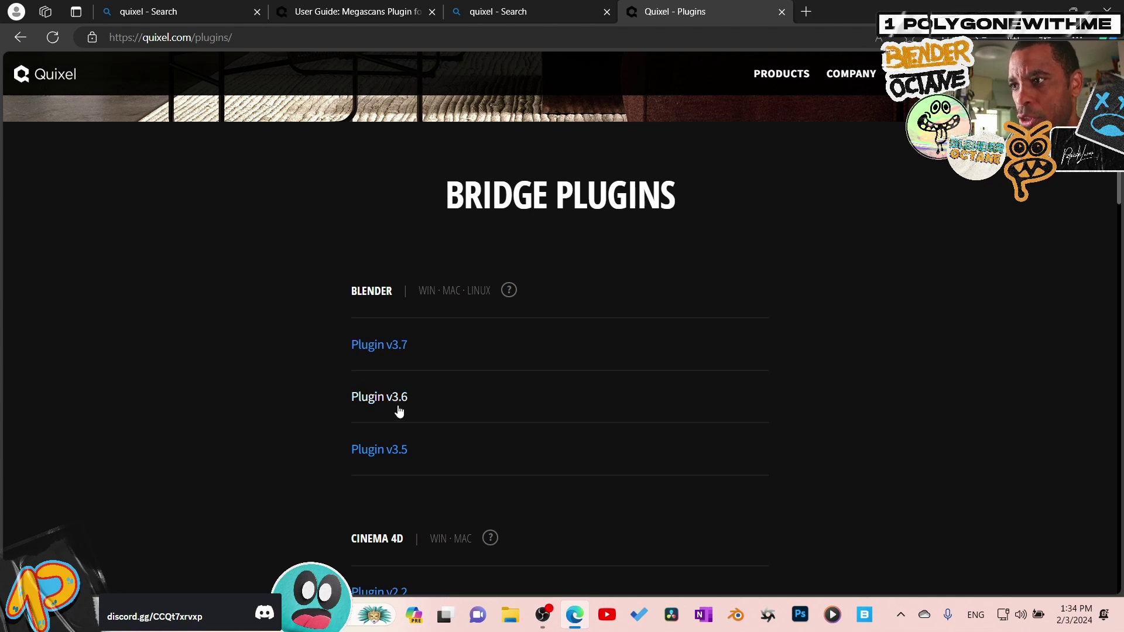
pyautogui.press('super+d')
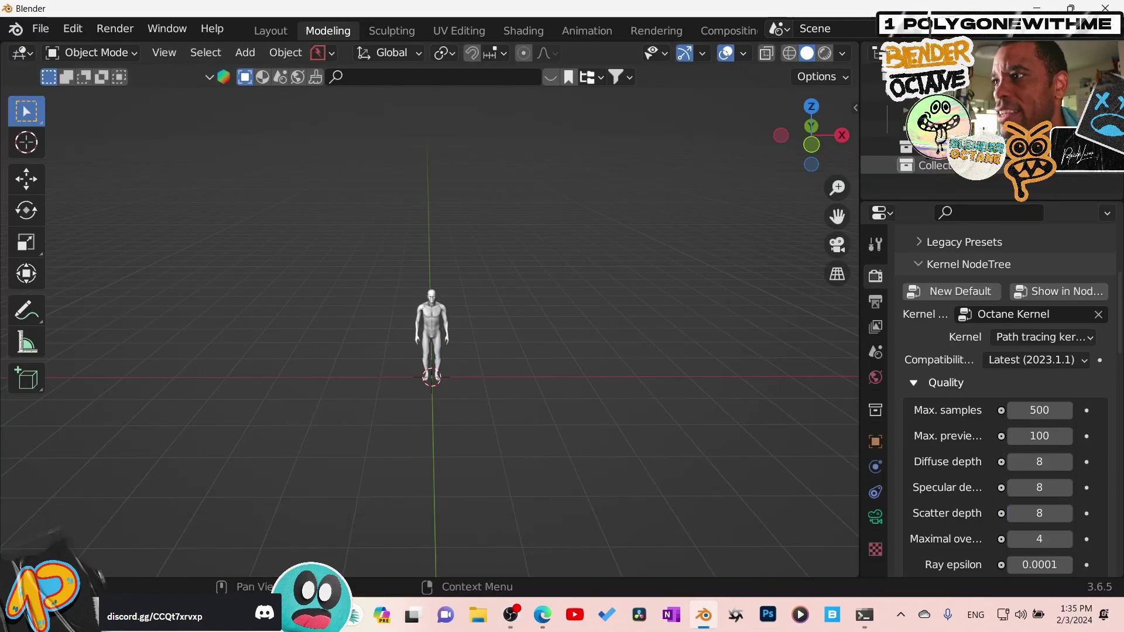
pyautogui.press('super+d')
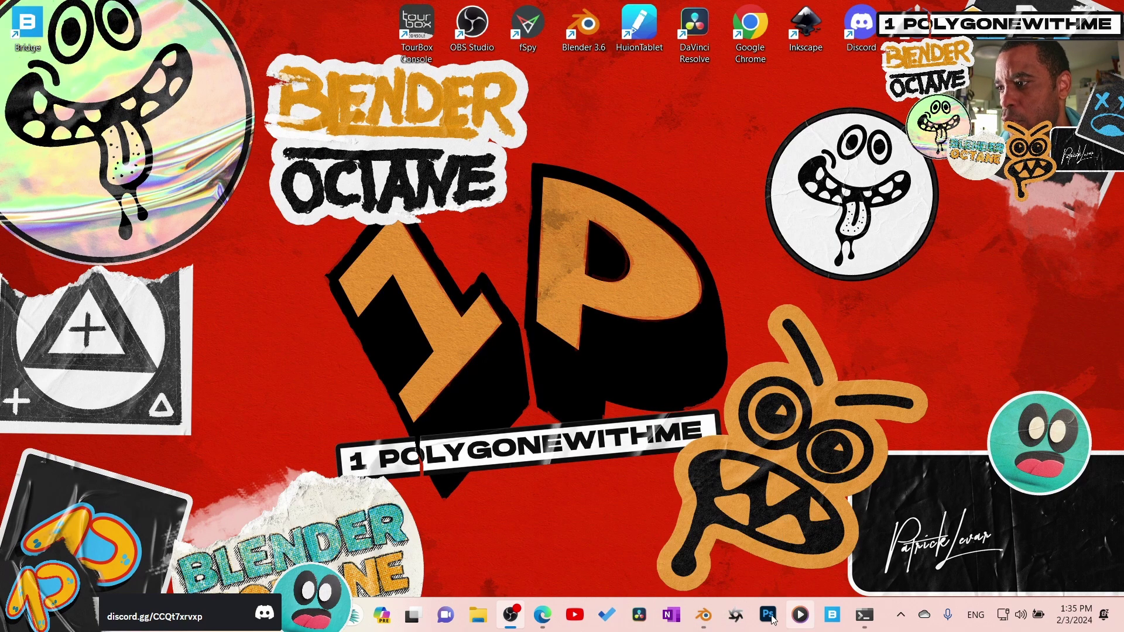
pyautogui.moveTo(507, 624)
pyautogui.click(542, 616)
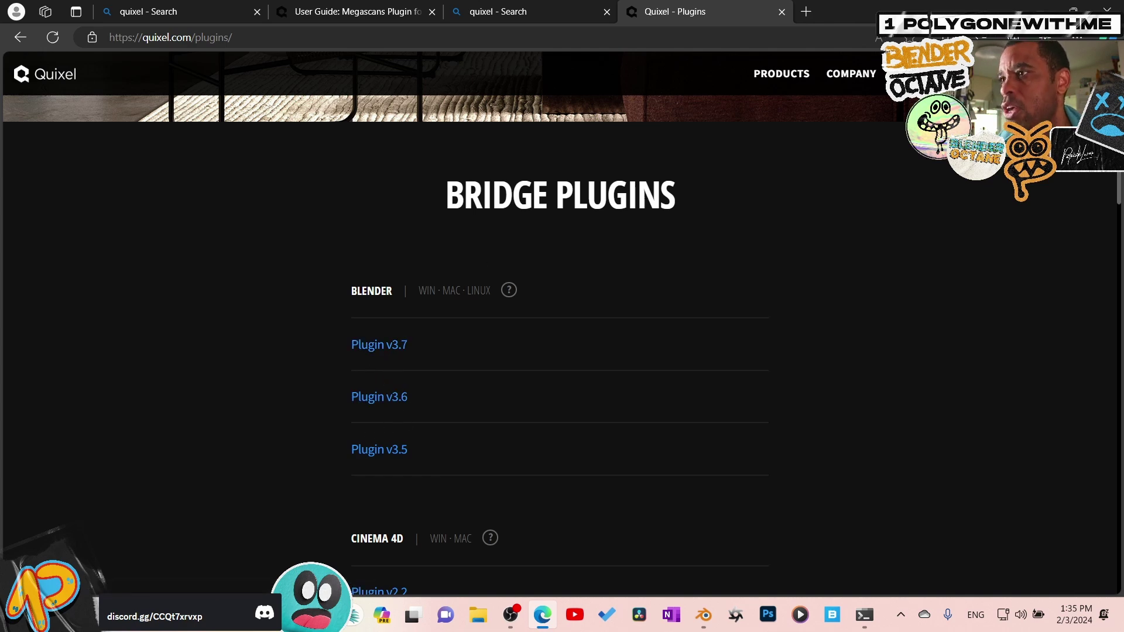
# - Switch to Blender and open its add-on preferences
pyautogui.click(565, 16)
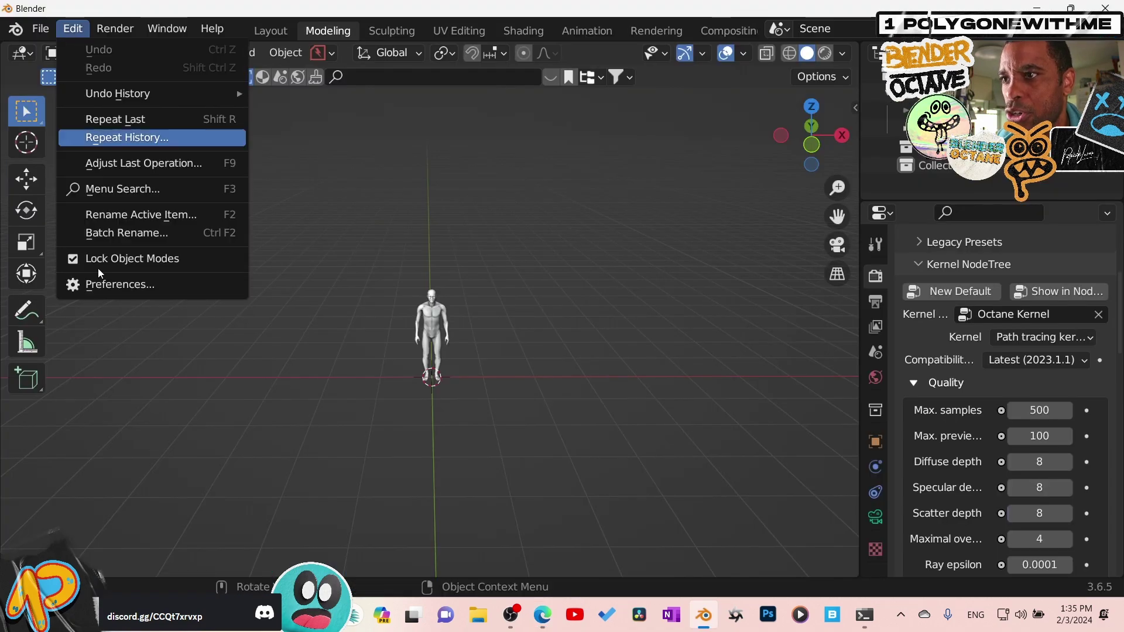
pyautogui.click(201, 287)
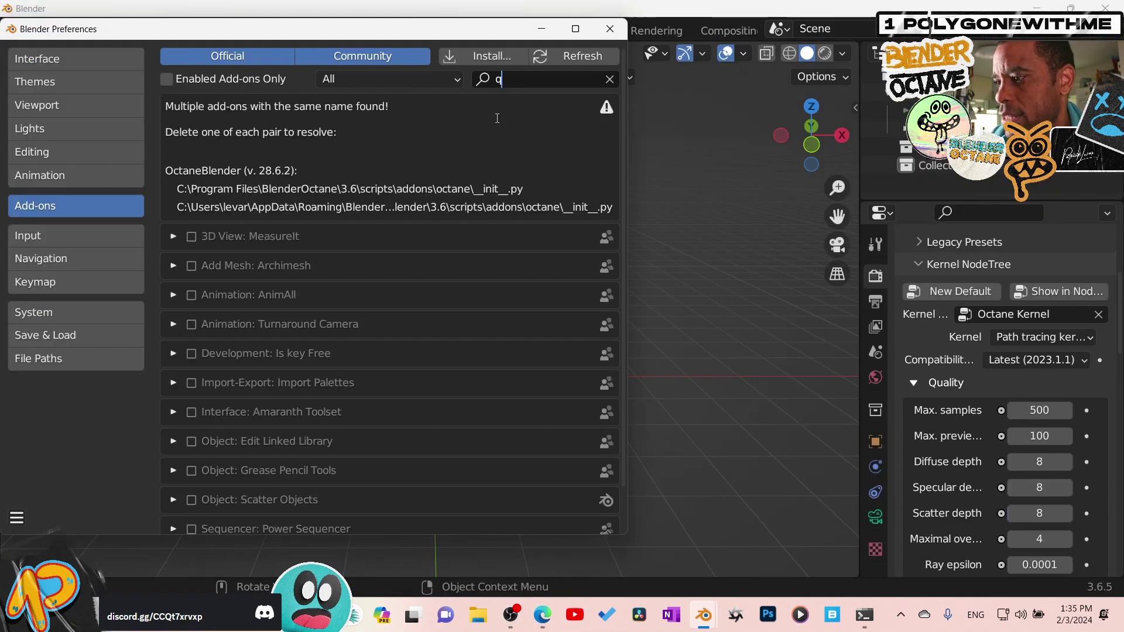
pyautogui.press('BackSpace')
pyautogui.write('me')
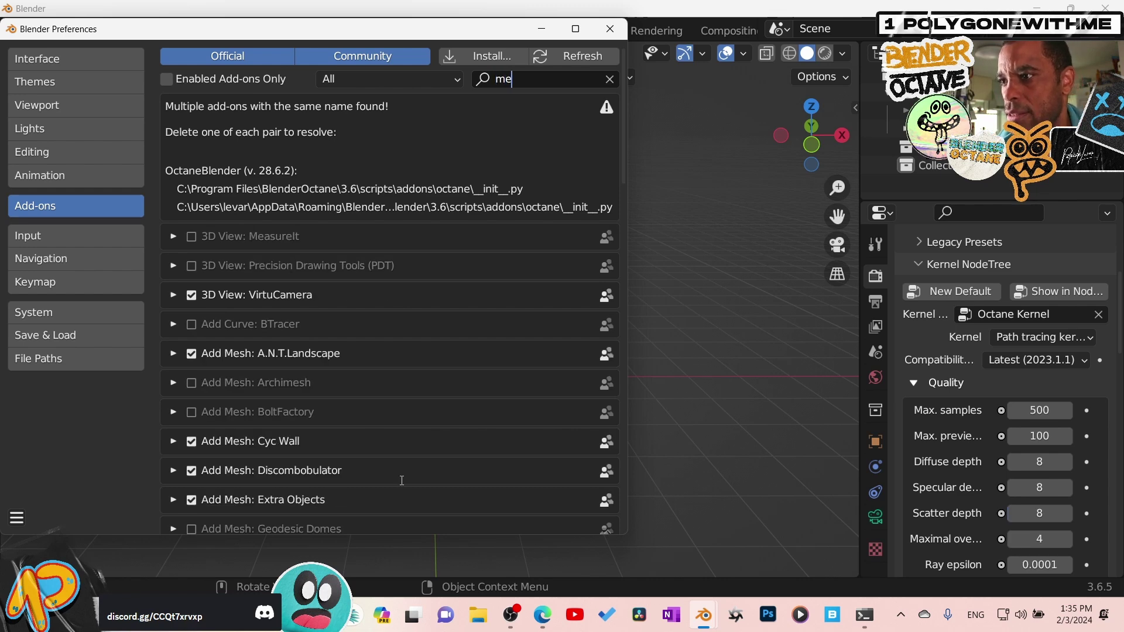
pyautogui.click(609, 79)
# - Install the add-on from the 3.6.zip file in the Downloads folder
pyautogui.click(501, 57)
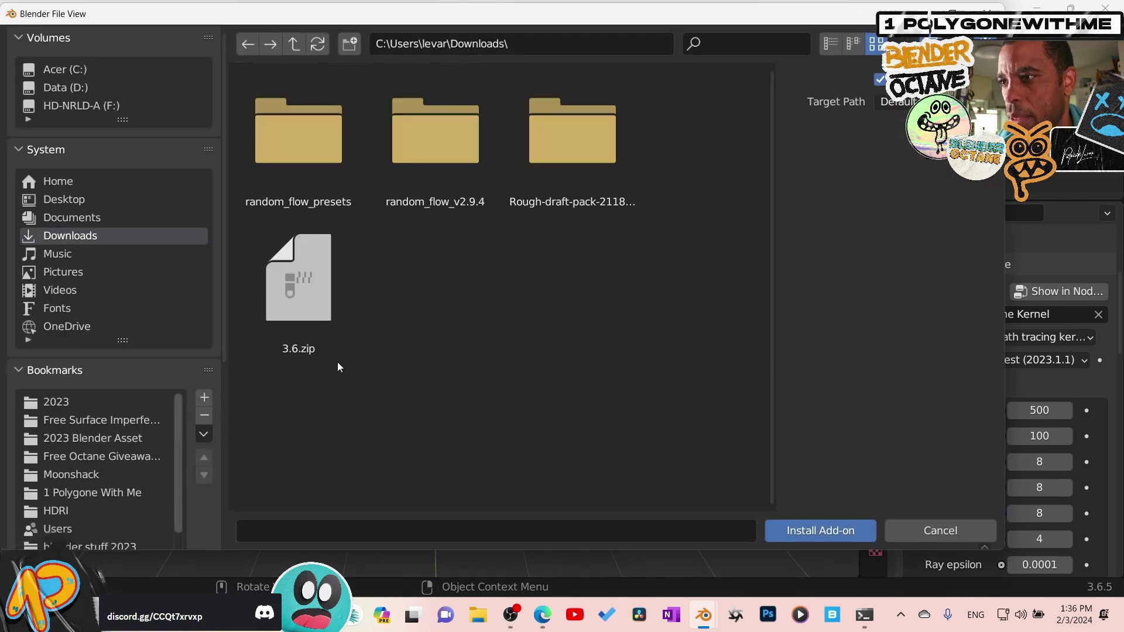
pyautogui.click(298, 346)
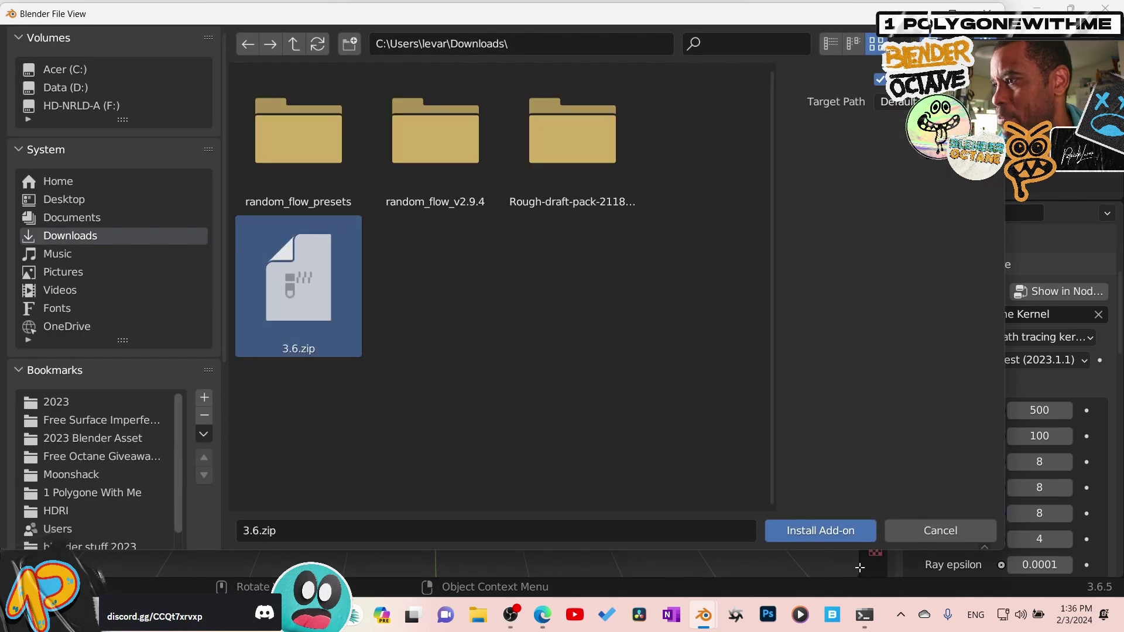
pyautogui.click(838, 526)
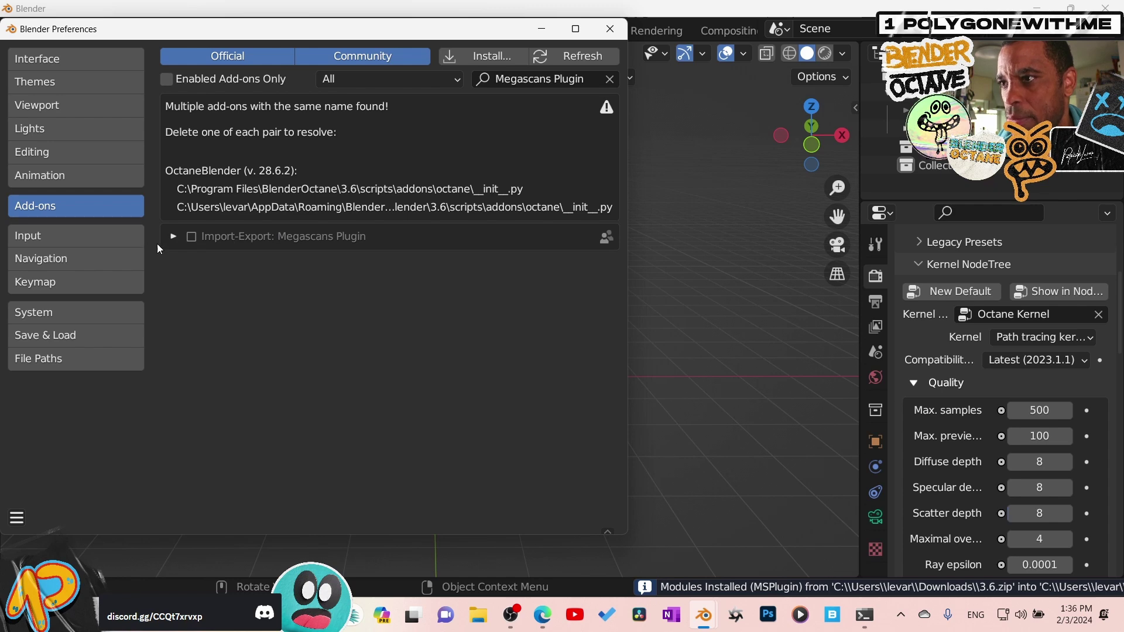
# - Enable the Import-Export: Megascans Plugin add-on, review its details and close the preferences
pyautogui.click(191, 238)
pyautogui.click(173, 236)
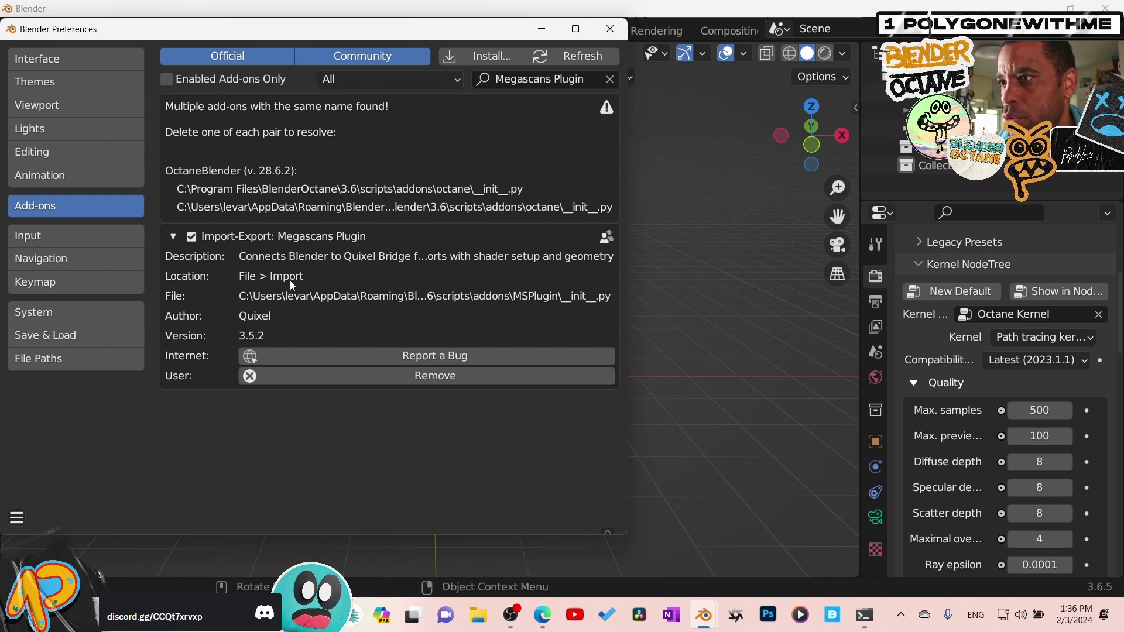
pyautogui.click(174, 237)
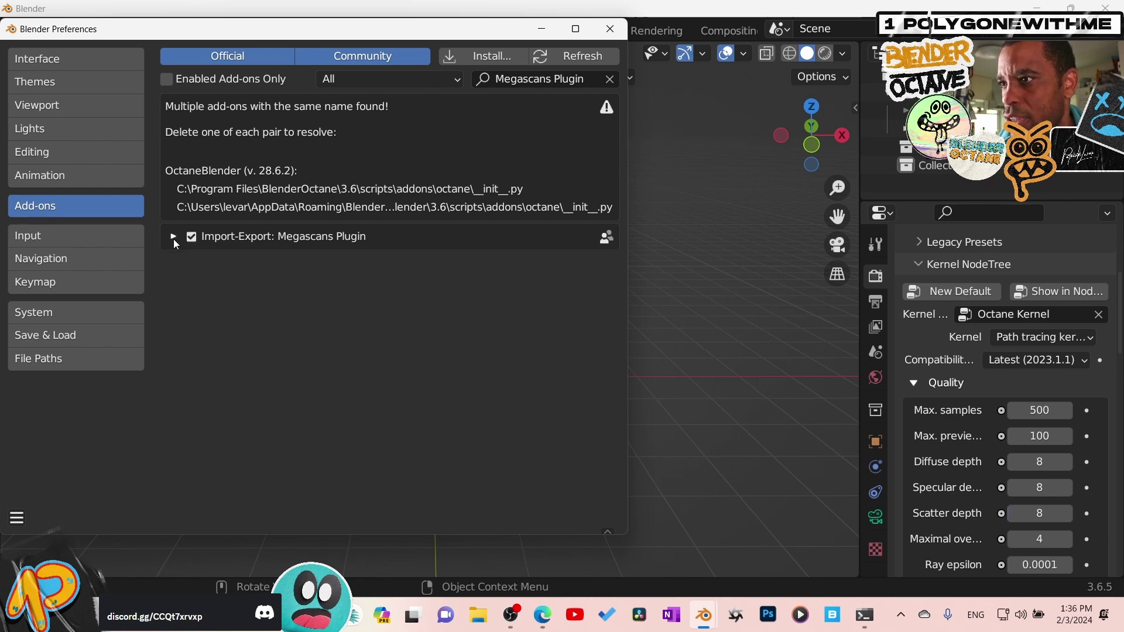
pyautogui.click(610, 29)
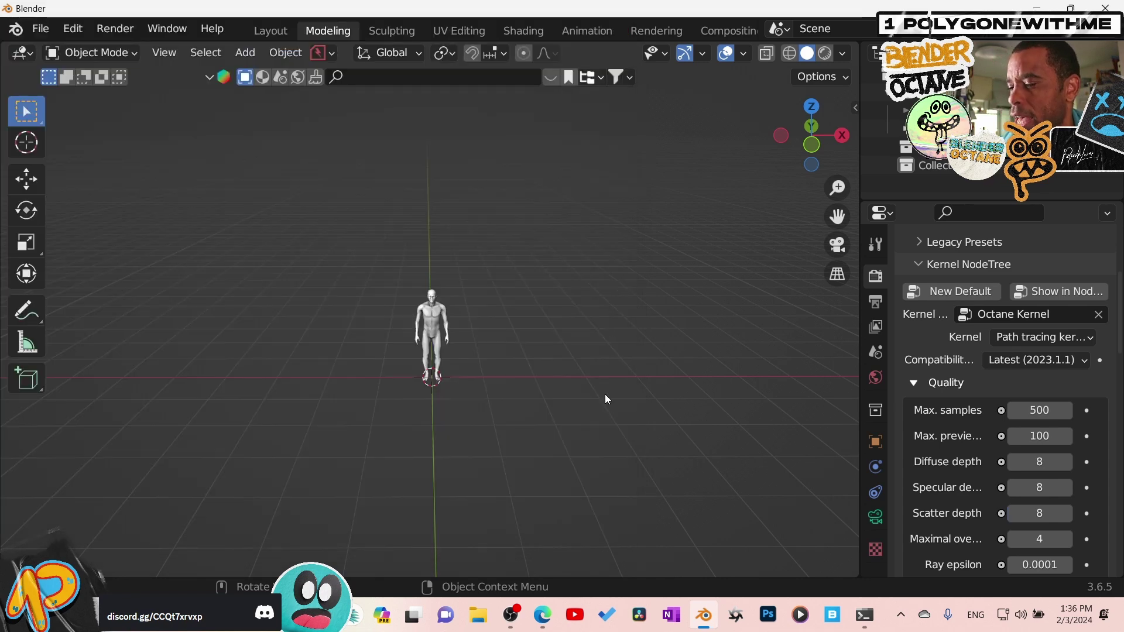
pyautogui.scroll(-1, 603, 368)
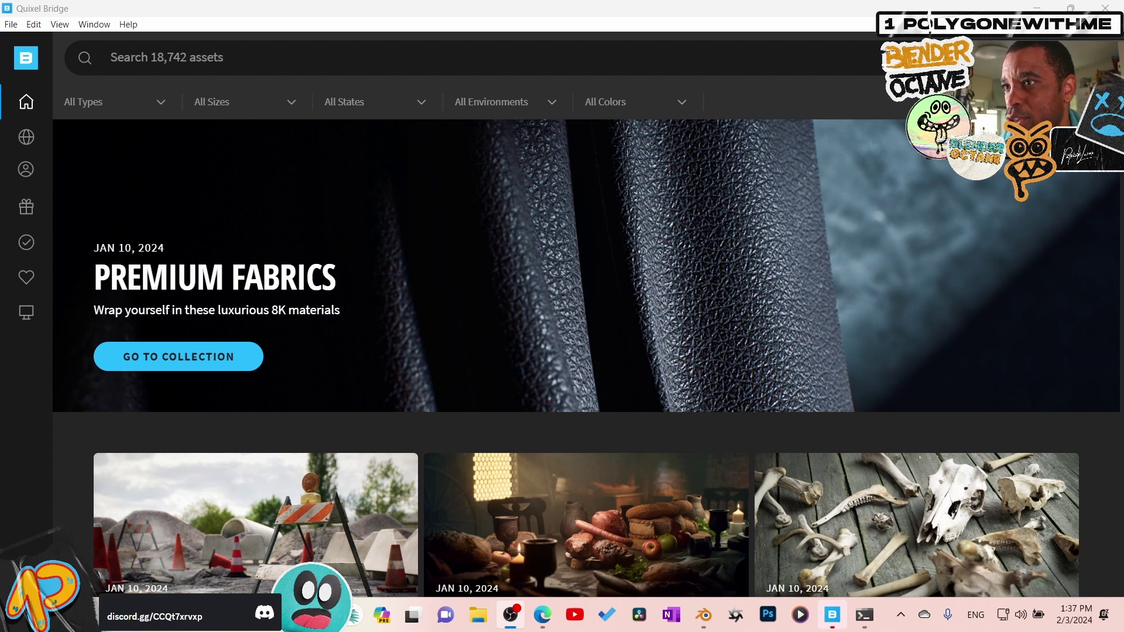
# - In Quixel Bridge, open the account menu and browse the home page to the new 3D models
pyautogui.click(1099, 58)
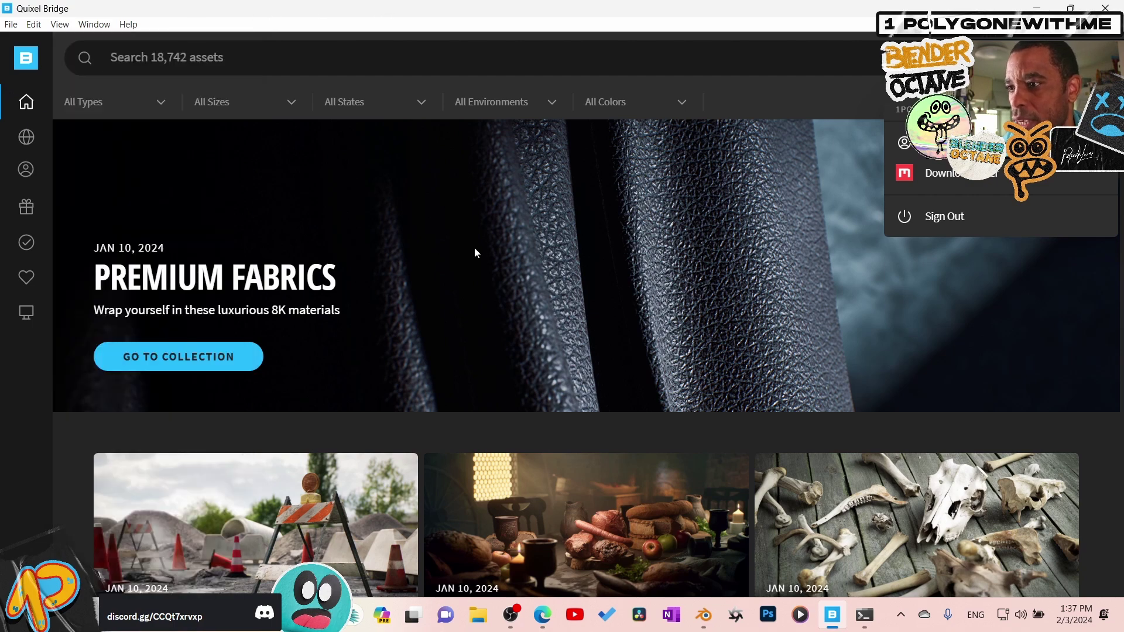
pyautogui.scroll(-10, 484, 269)
pyautogui.scroll(-1, 484, 274)
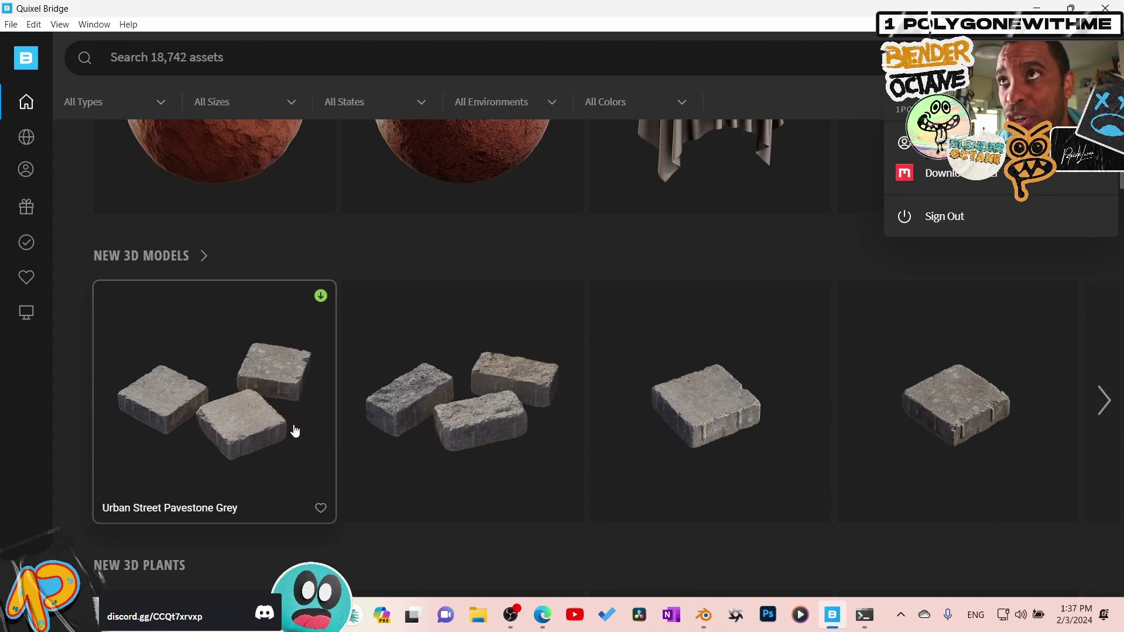
# - Switch to Blender and, in the Octane Camera Imager preview settings, disable ACES tone mapping and set the OCIO view to sRGB: AgX
pyautogui.click(704, 615)
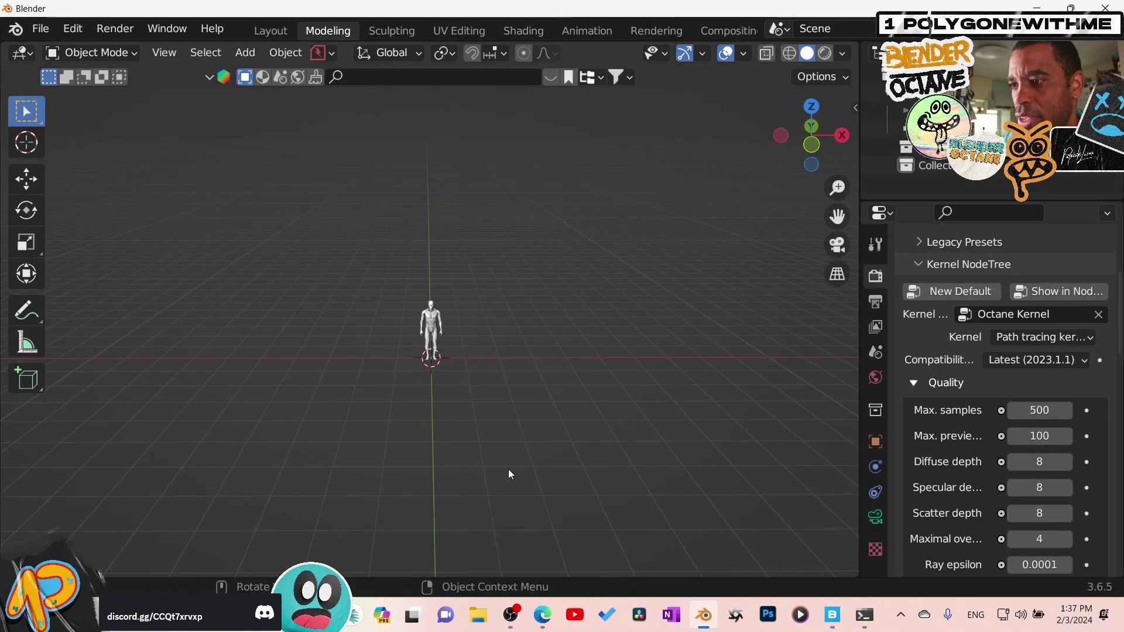
pyautogui.moveTo(832, 615)
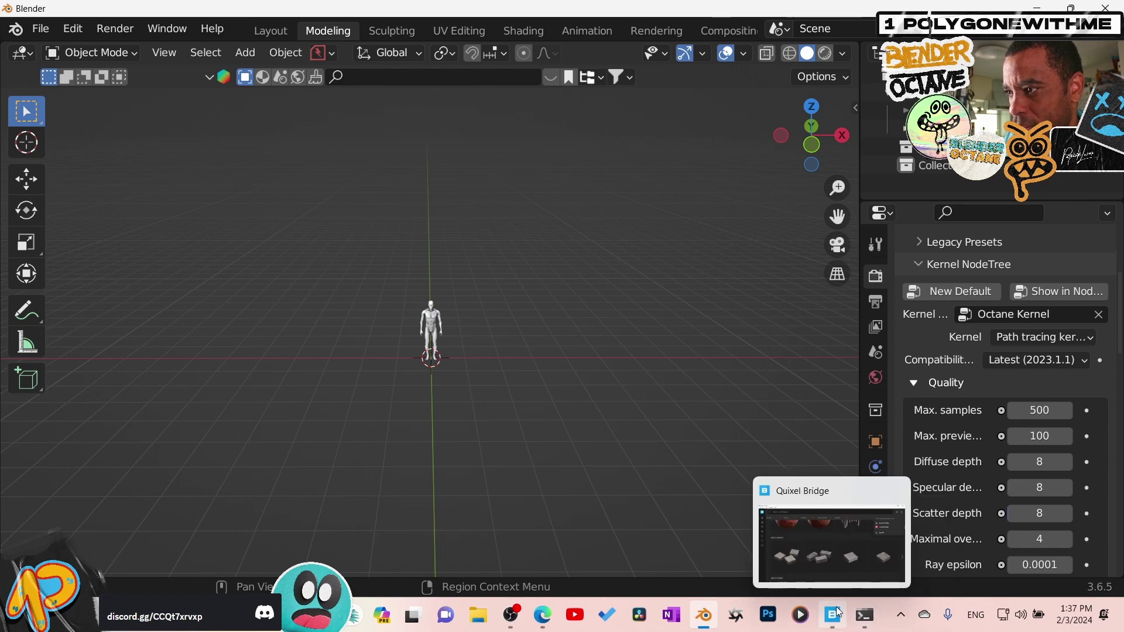
pyautogui.moveTo(384, 451); pyautogui.dragTo(444, 400, button='middle')
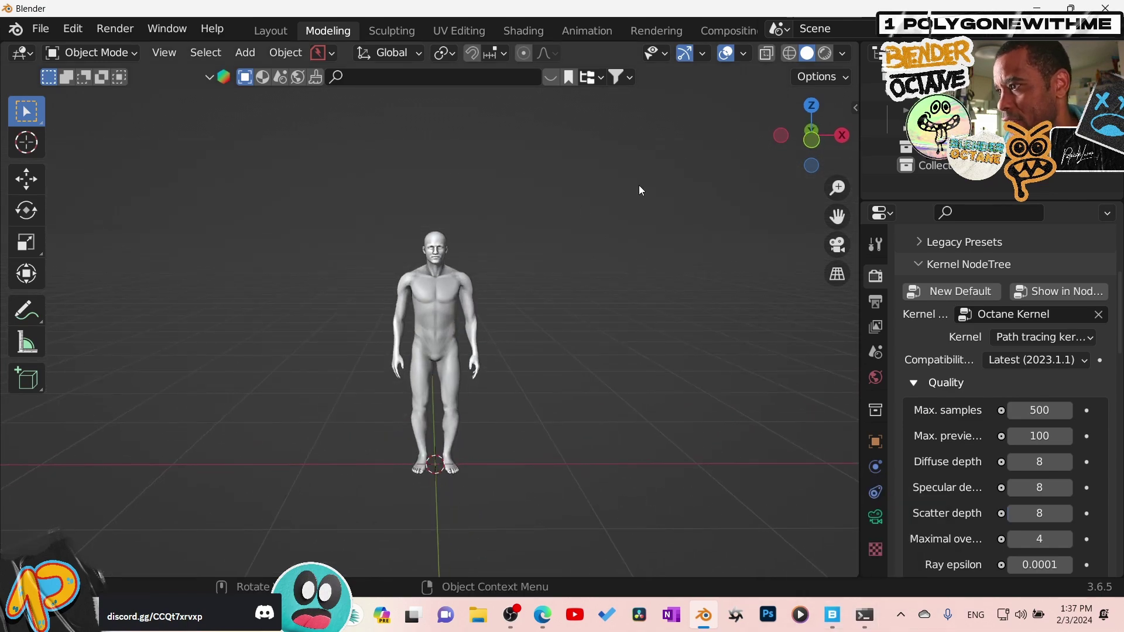
pyautogui.press('n')
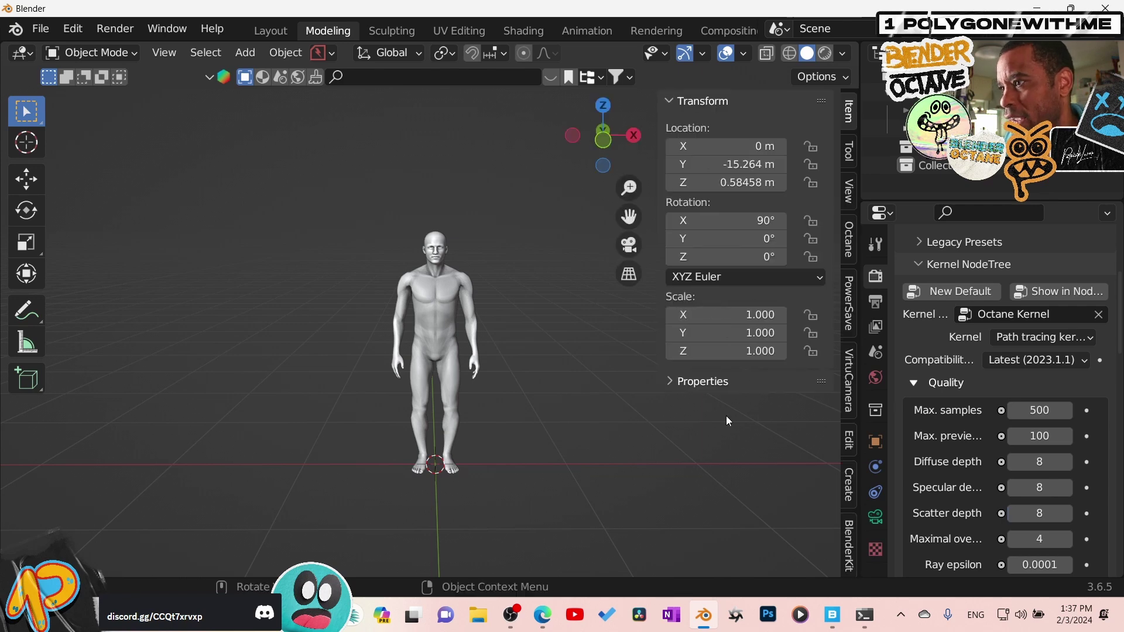
pyautogui.click(849, 243)
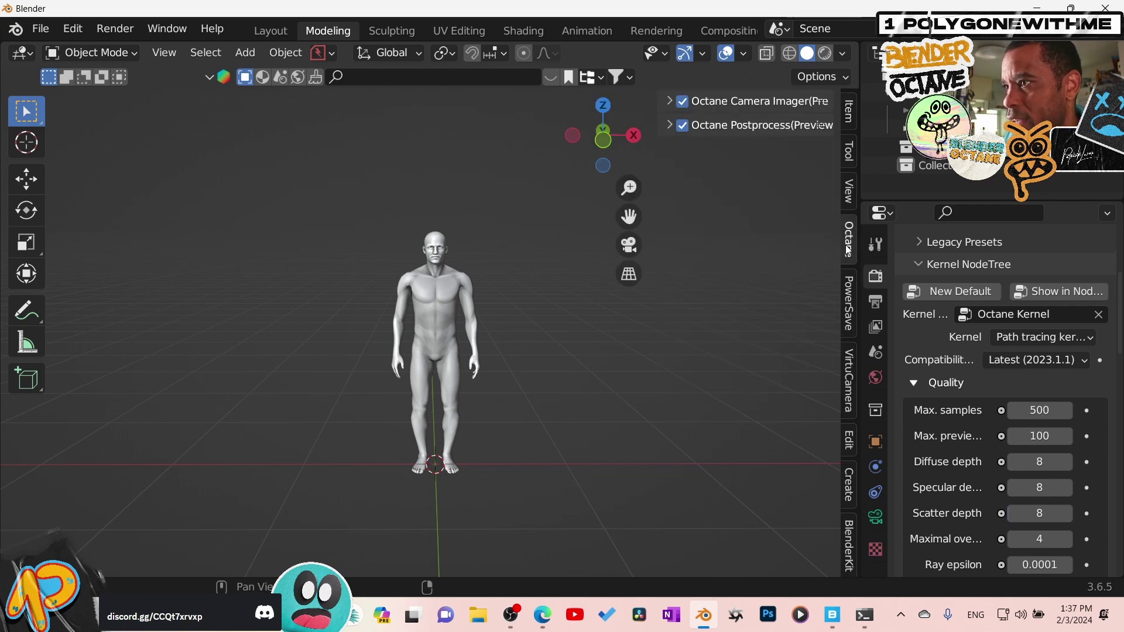
pyautogui.click(668, 101)
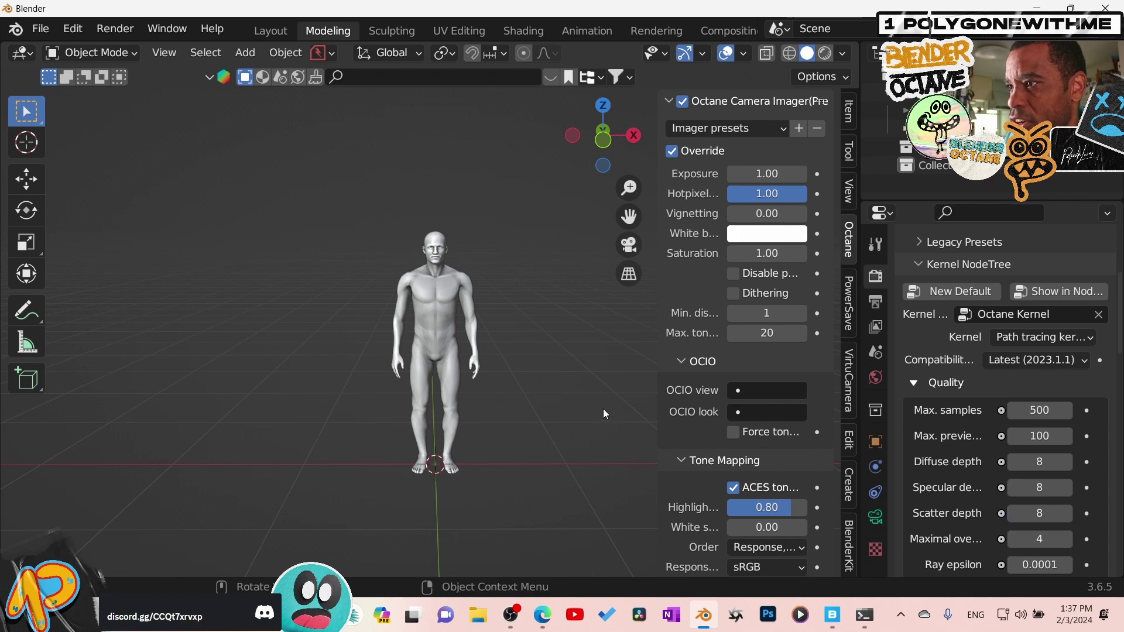
pyautogui.click(734, 488)
pyautogui.click(749, 393)
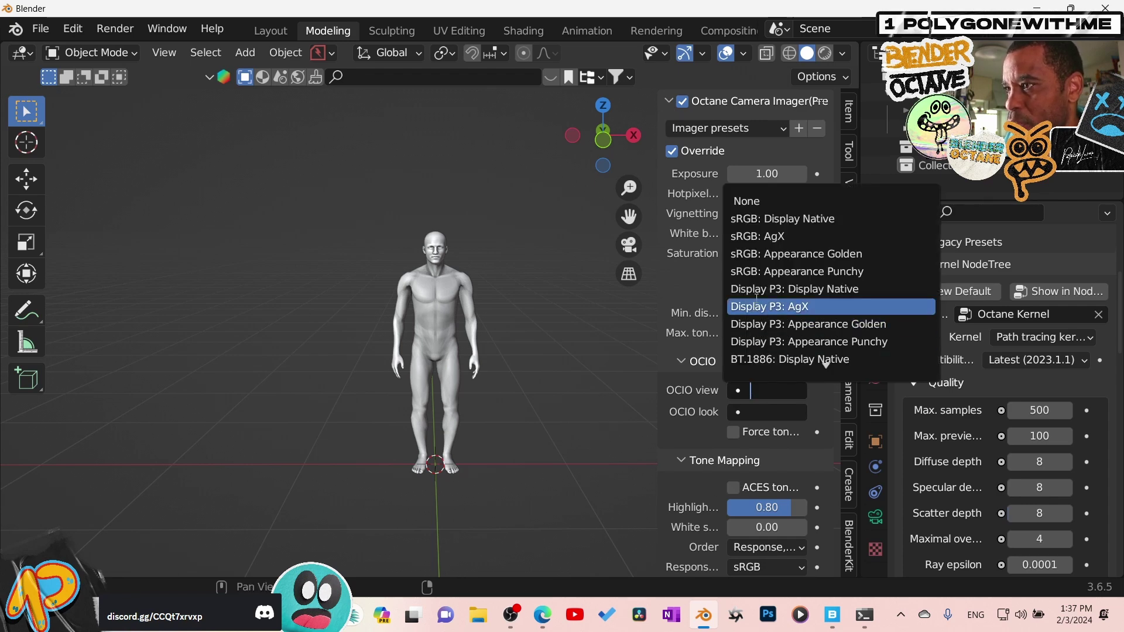
pyautogui.click(774, 237)
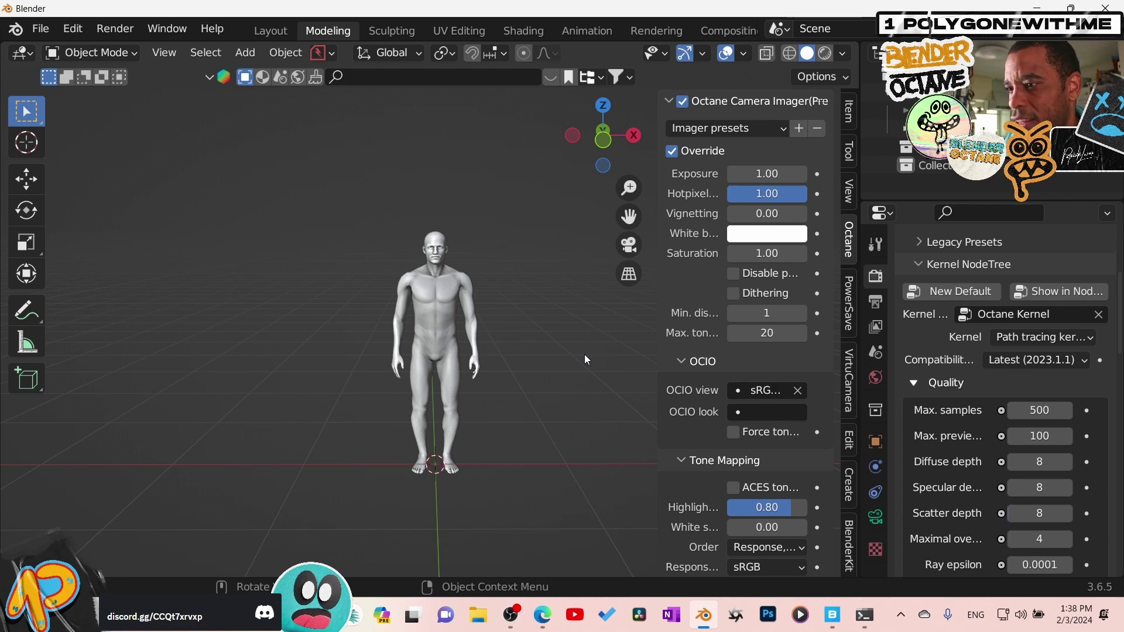
pyautogui.press('n')
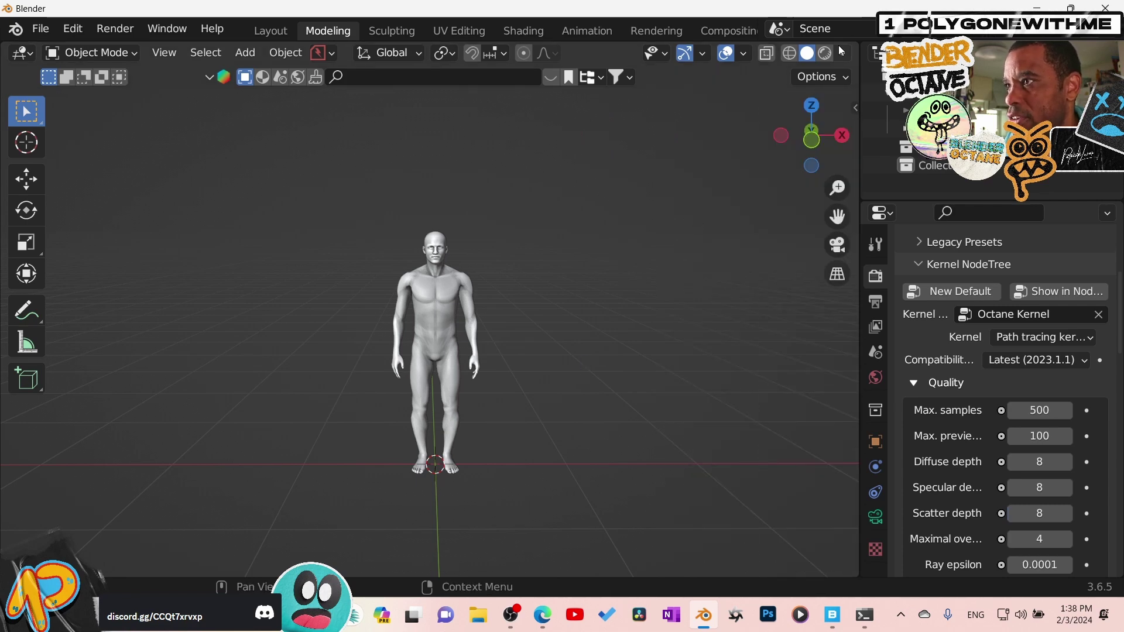
# - Switch to Quixel Bridge and open the details of the Urban Street Pavestone Grey 3D model
pyautogui.click(826, 618)
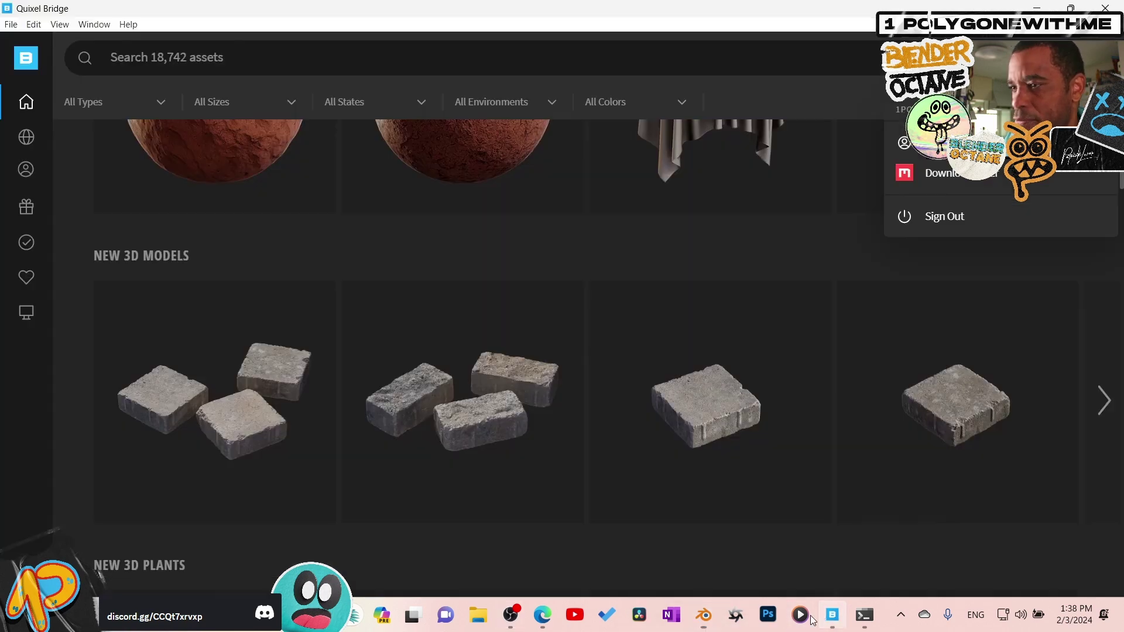
pyautogui.scroll(-3, 398, 354)
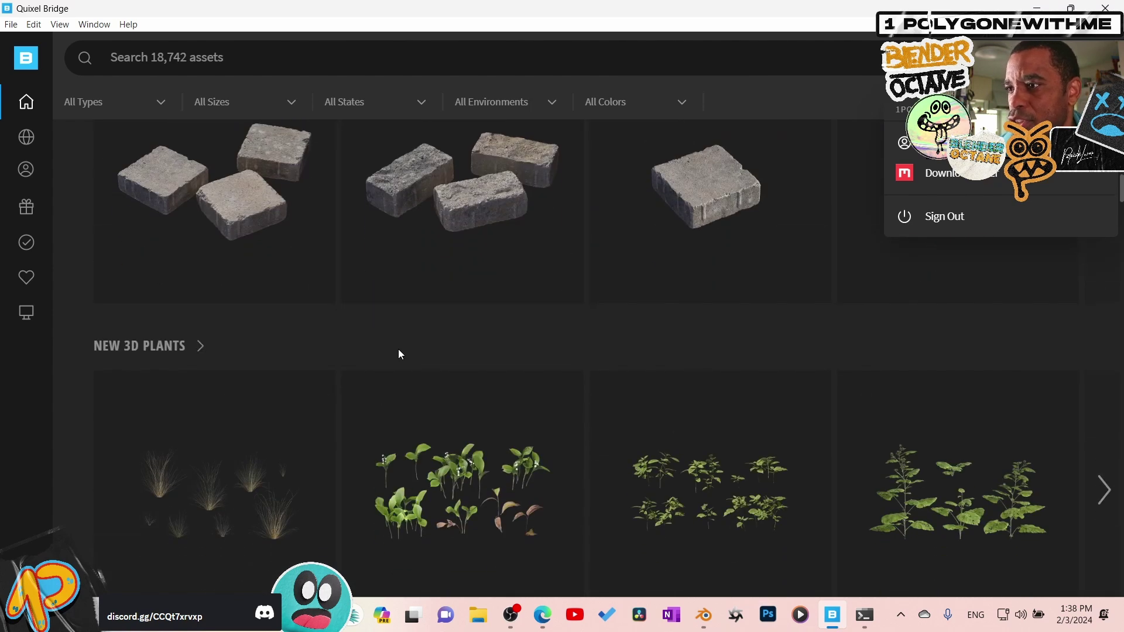
pyautogui.scroll(3, 398, 355)
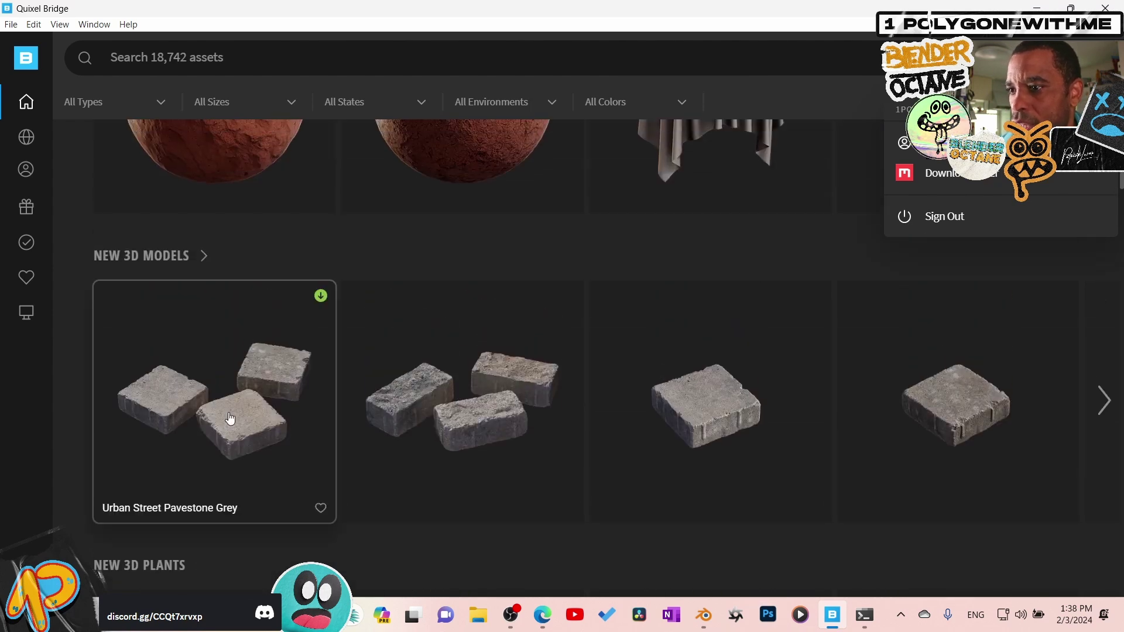
pyautogui.click(270, 337)
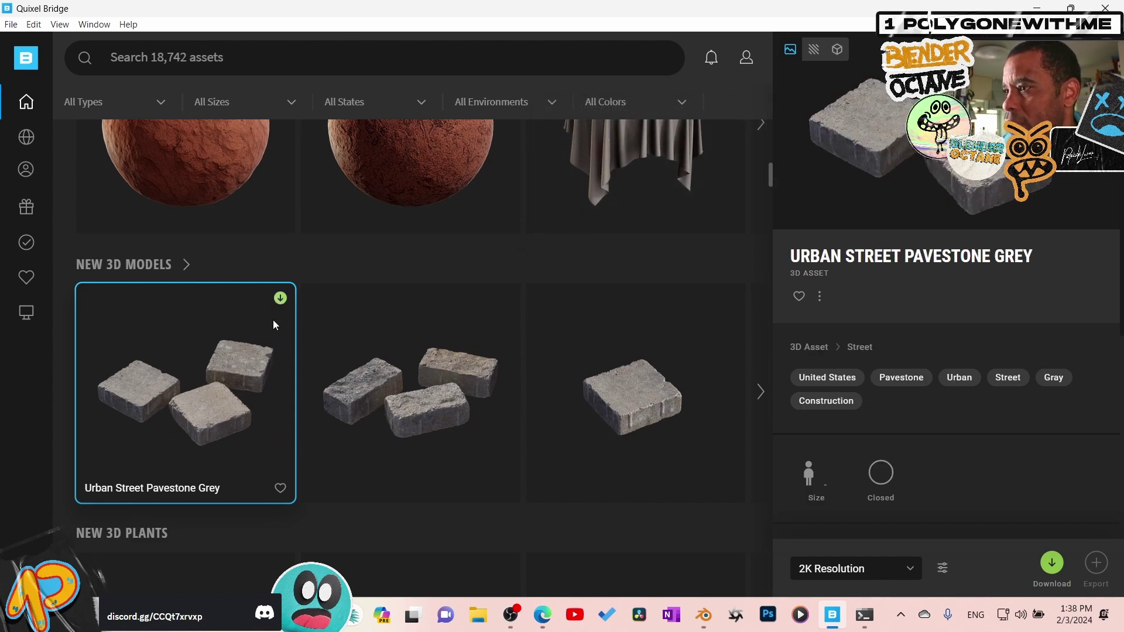
pyautogui.scroll(-3, 874, 336)
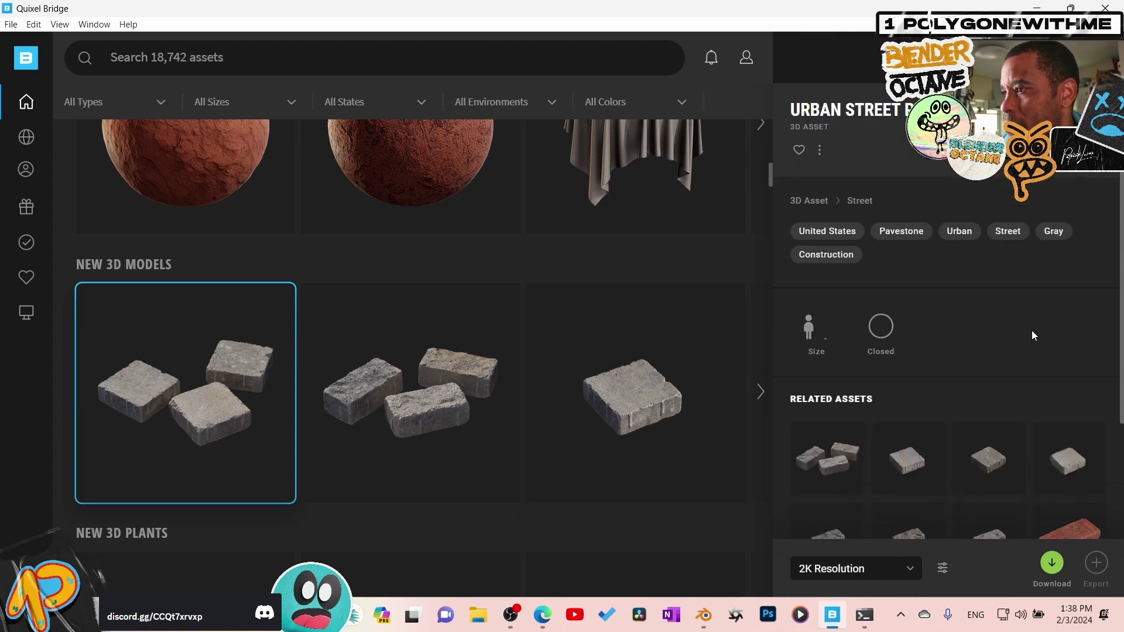
pyautogui.scroll(2, 1032, 330)
# - Examine the pavestone asset's resolution choices and its download and export settings options
pyautogui.click(883, 567)
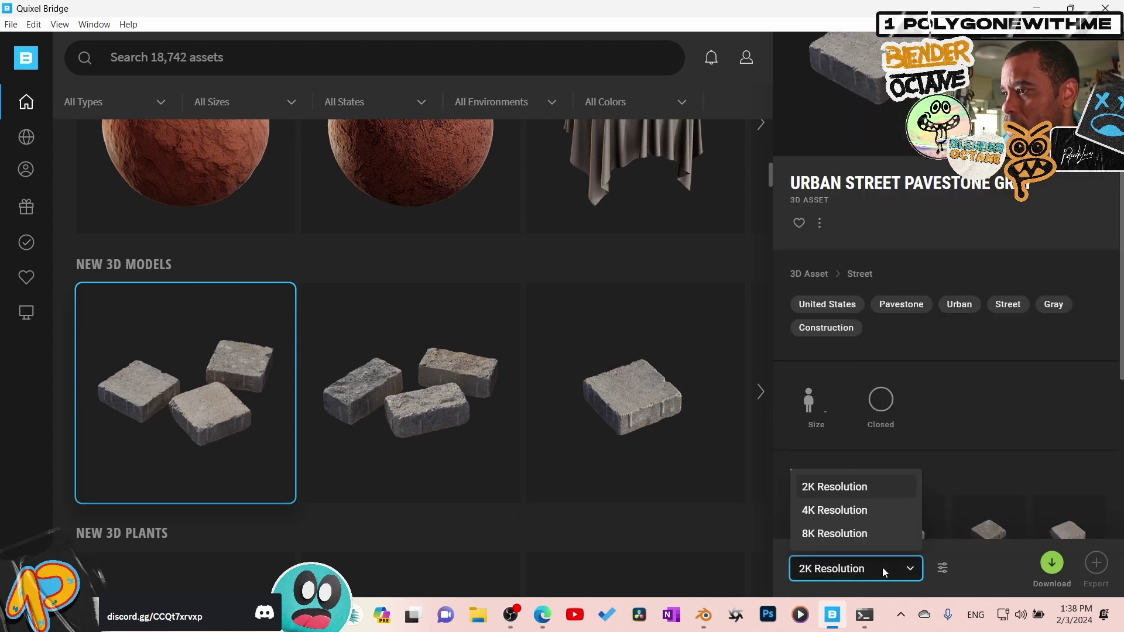
pyautogui.click(942, 569)
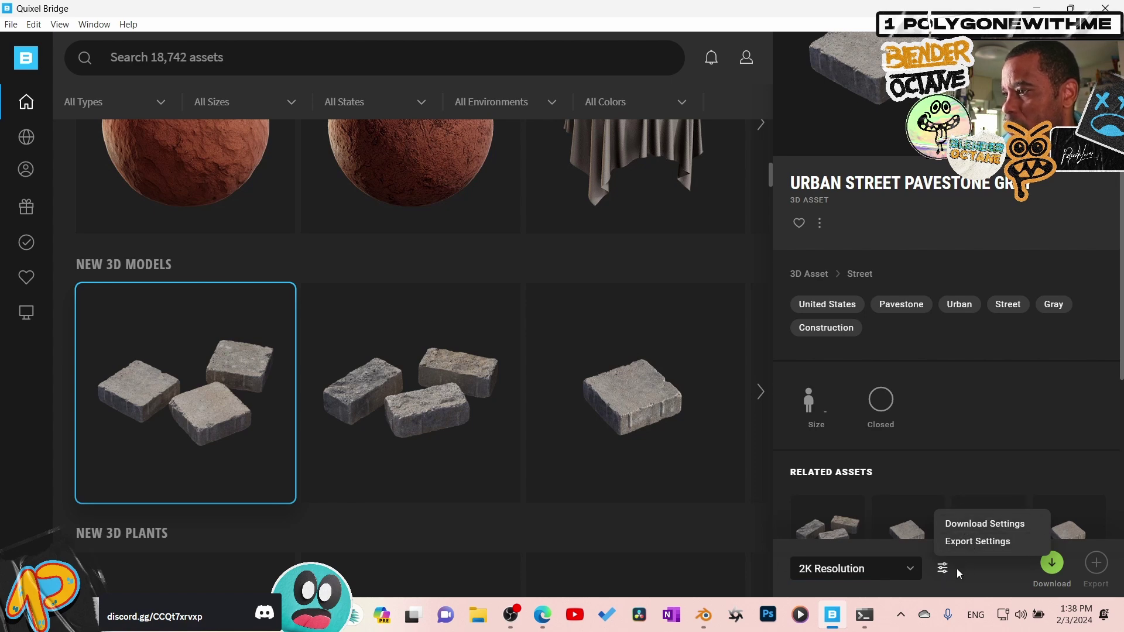
pyautogui.click(947, 572)
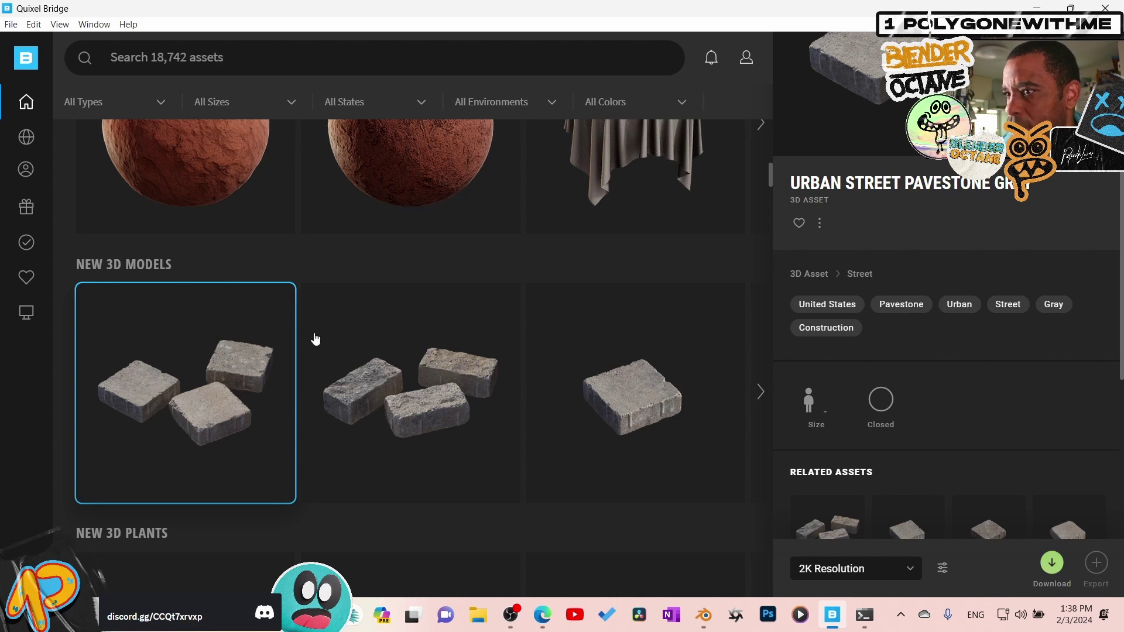
# - Download the Urban Street Pavestone Grey 3D asset at 2K resolution and try to export it to Blender
pyautogui.moveTo(280, 300)
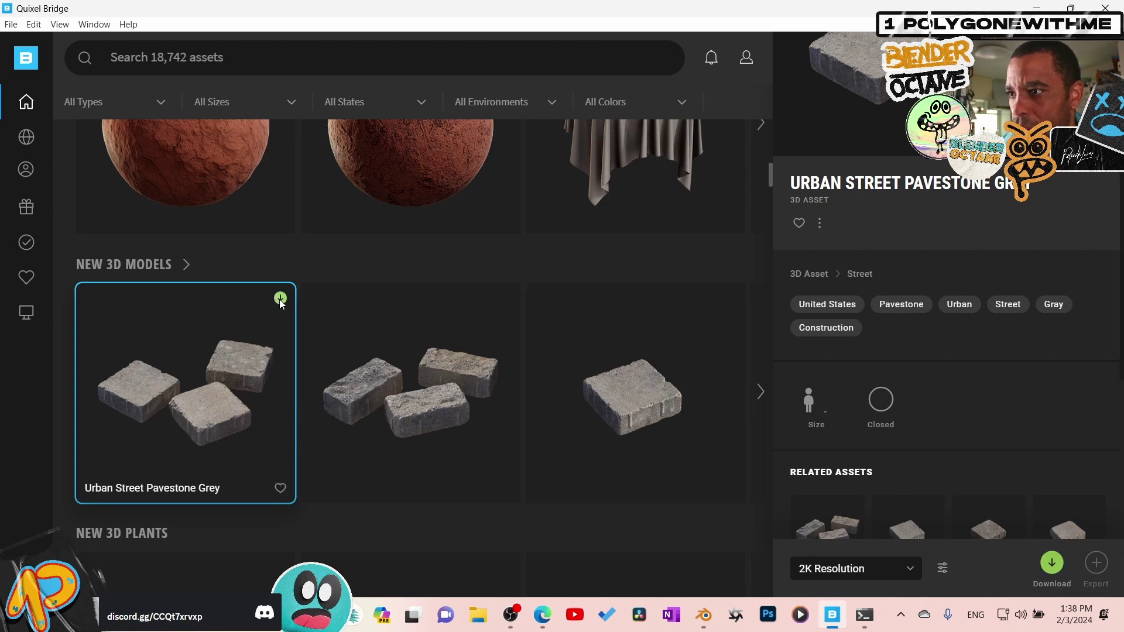
pyautogui.click(281, 300)
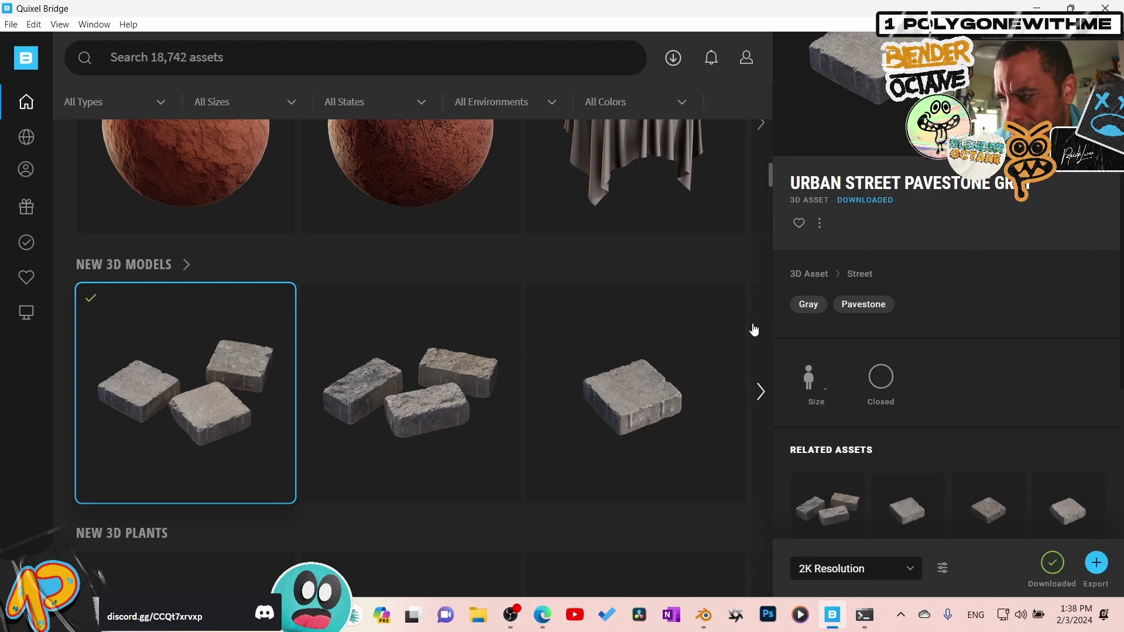
pyautogui.moveTo(737, 342)
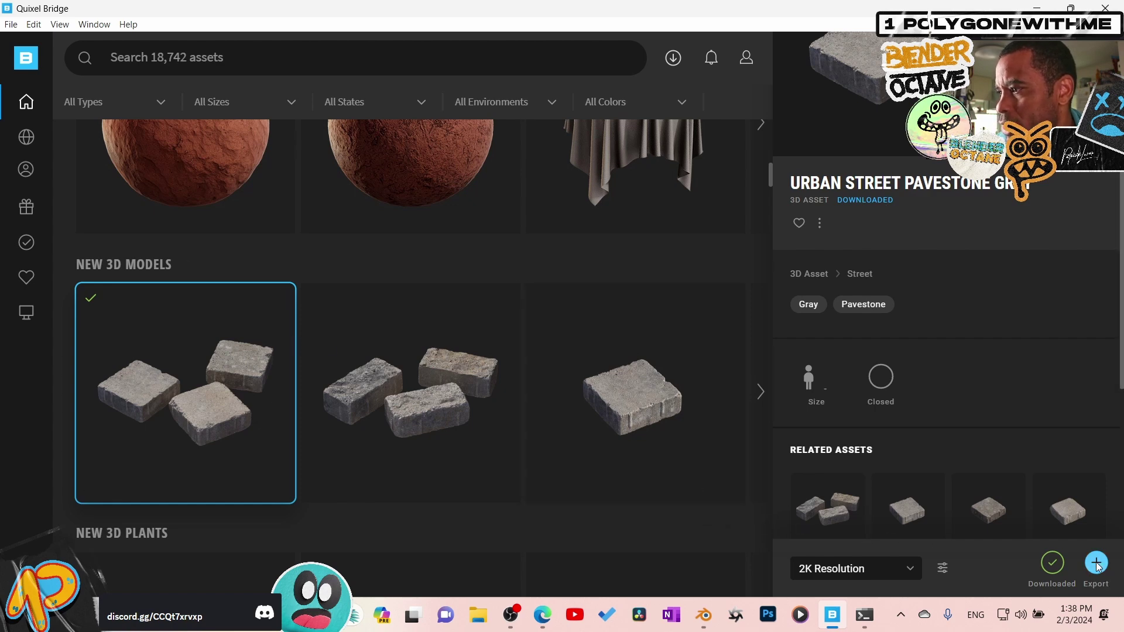
pyautogui.moveTo(276, 300)
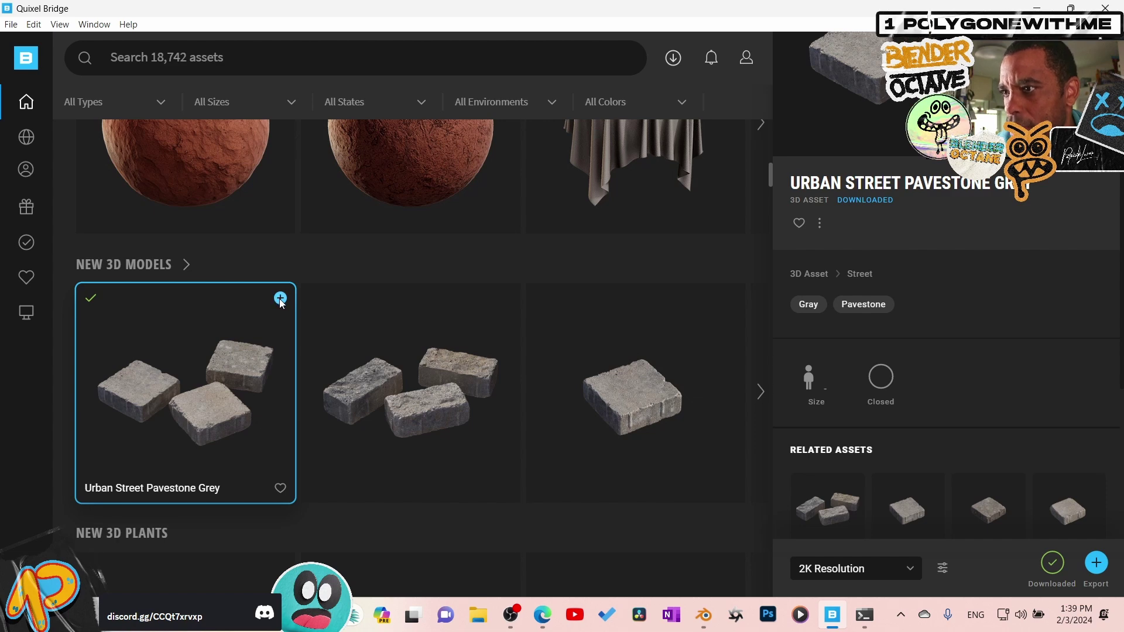
pyautogui.click(281, 300)
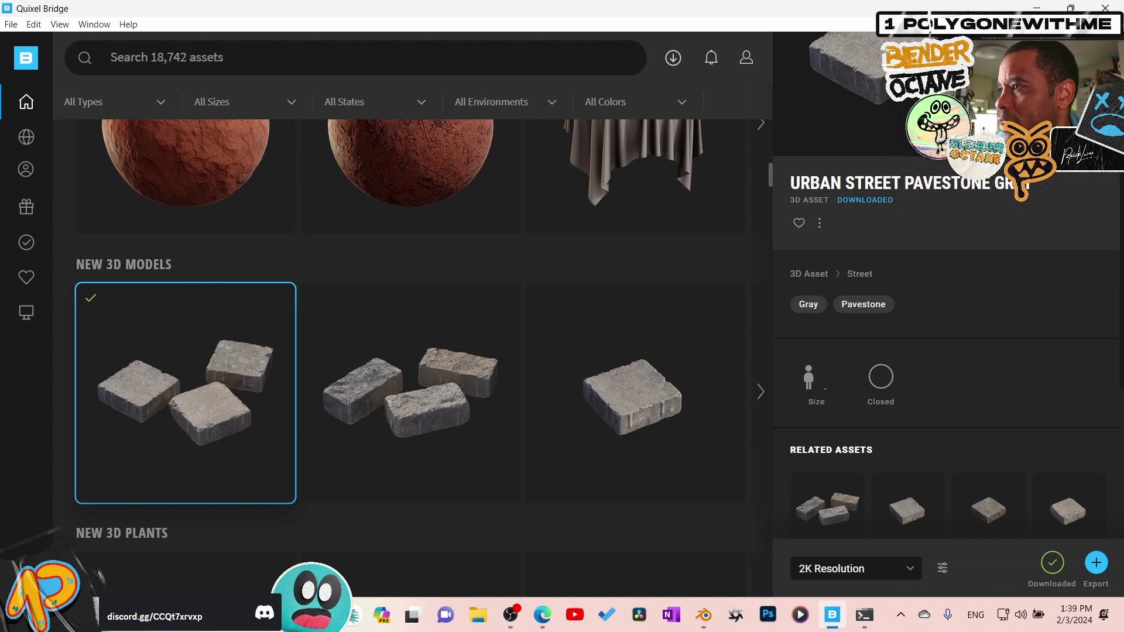
# - Switch to Blender to check the scene for the exported pavestone, and return to Quixel Bridge to check the account menu
pyautogui.click(703, 615)
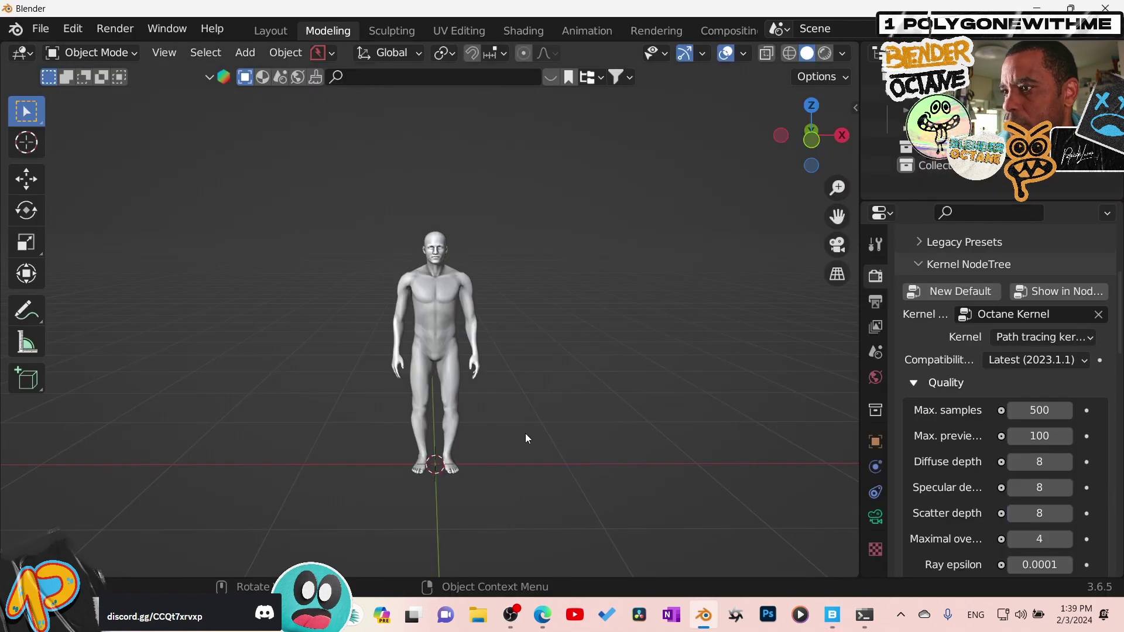
pyautogui.moveTo(510, 435); pyautogui.dragTo(529, 499, button='middle')
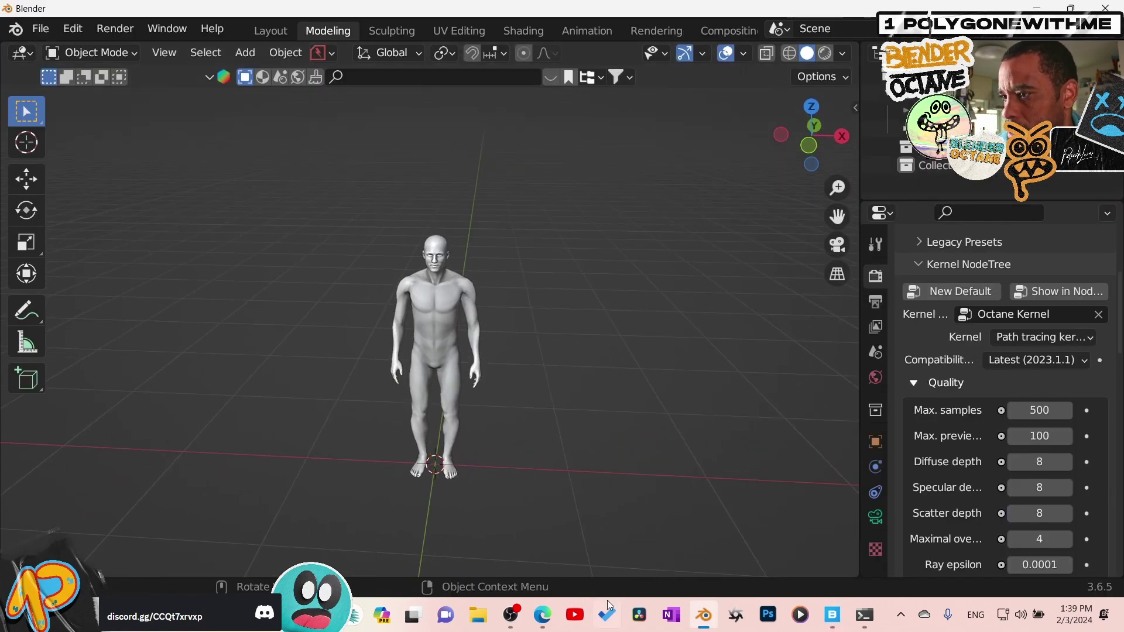
pyautogui.click(830, 618)
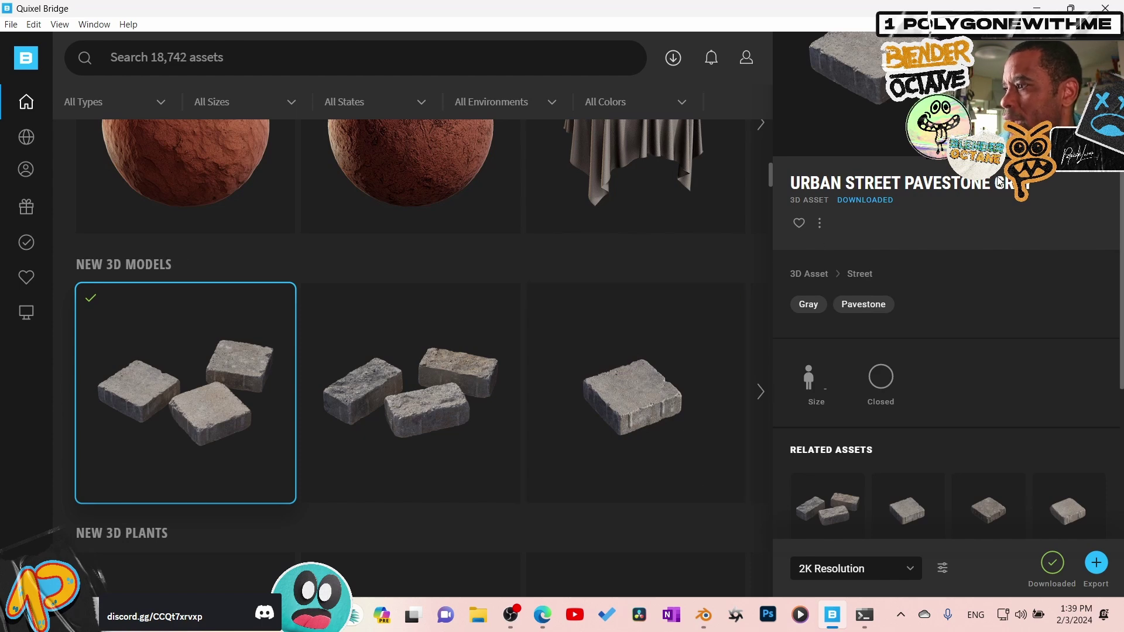
pyautogui.scroll(2, 1021, 328)
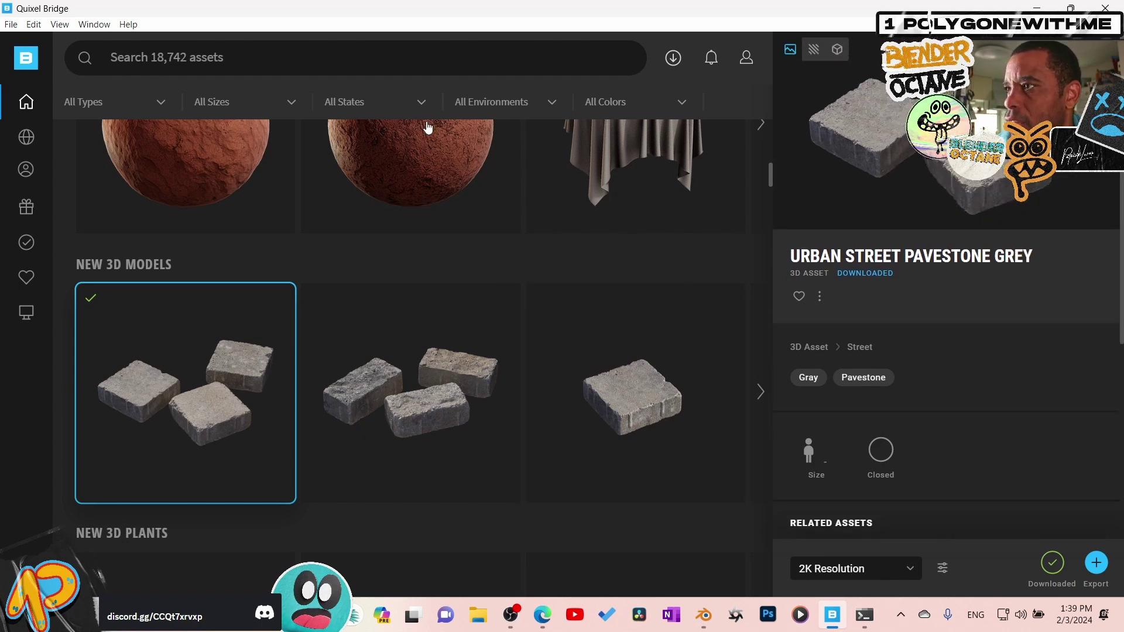
pyautogui.click(747, 59)
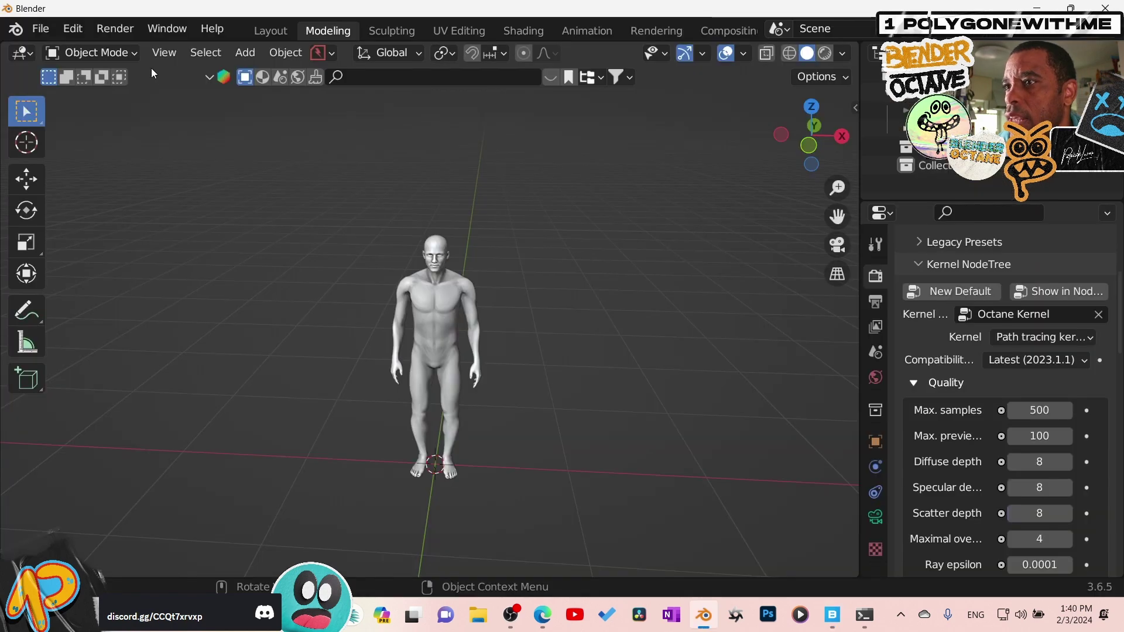
# - In Blender's preferences, check that the Megascans Plugin add-on is enabled and examine its details
pyautogui.click(72, 29)
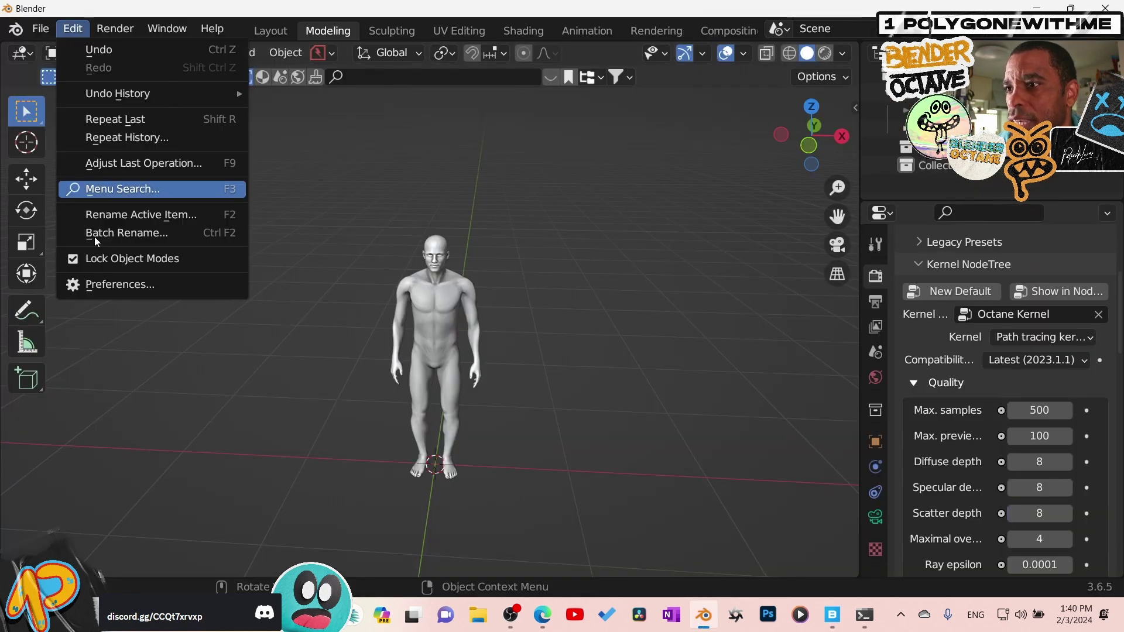
pyautogui.click(114, 286)
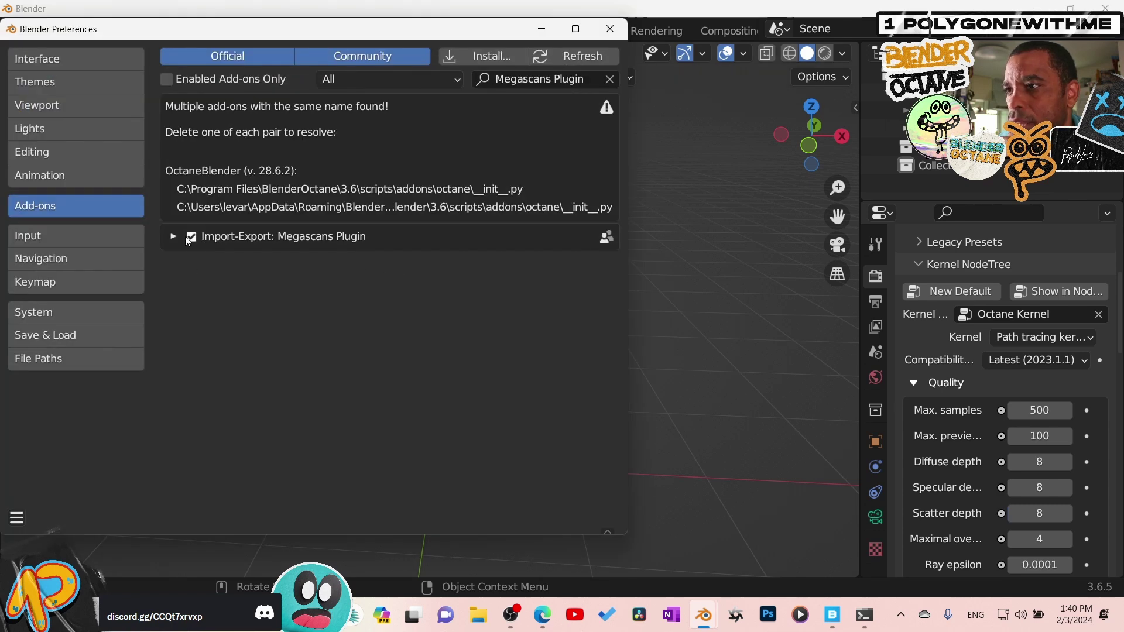
pyautogui.click(172, 237)
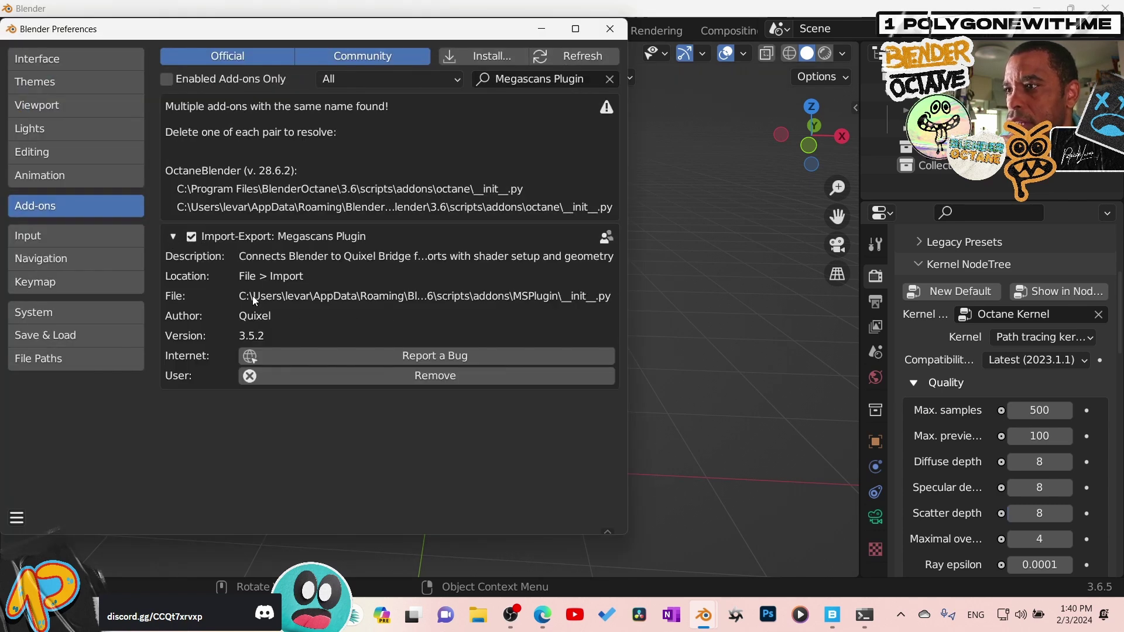
pyautogui.click(609, 28)
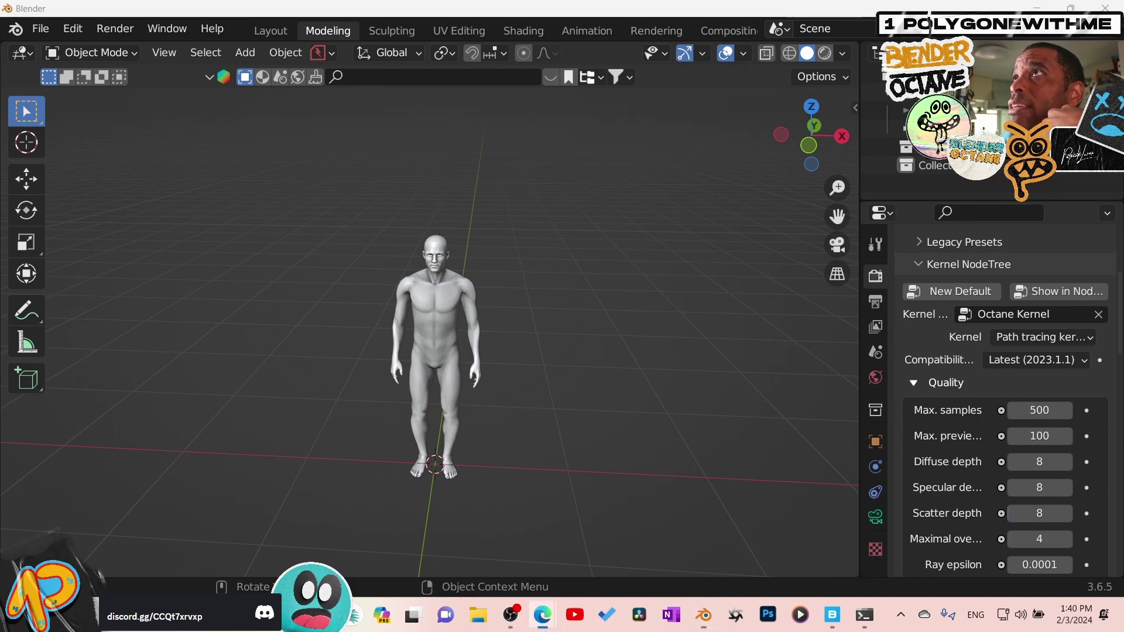
# - Switch to the Quixel website in the browser and sign in with the Epic Games account
pyautogui.hotkey('alt', 'Tab')
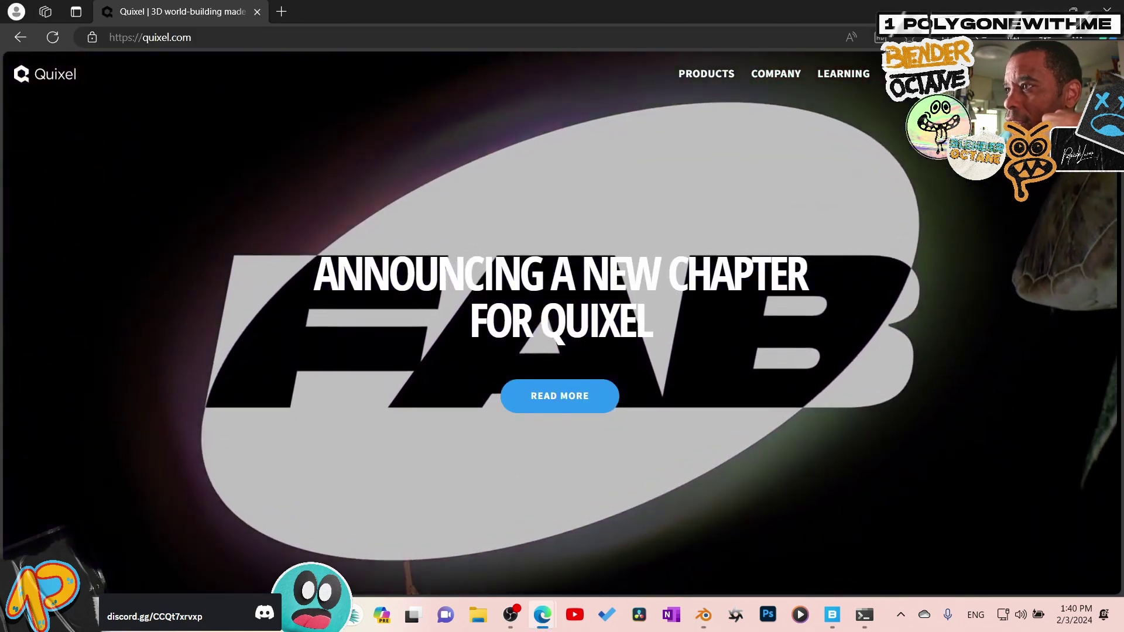
pyautogui.click(922, 73)
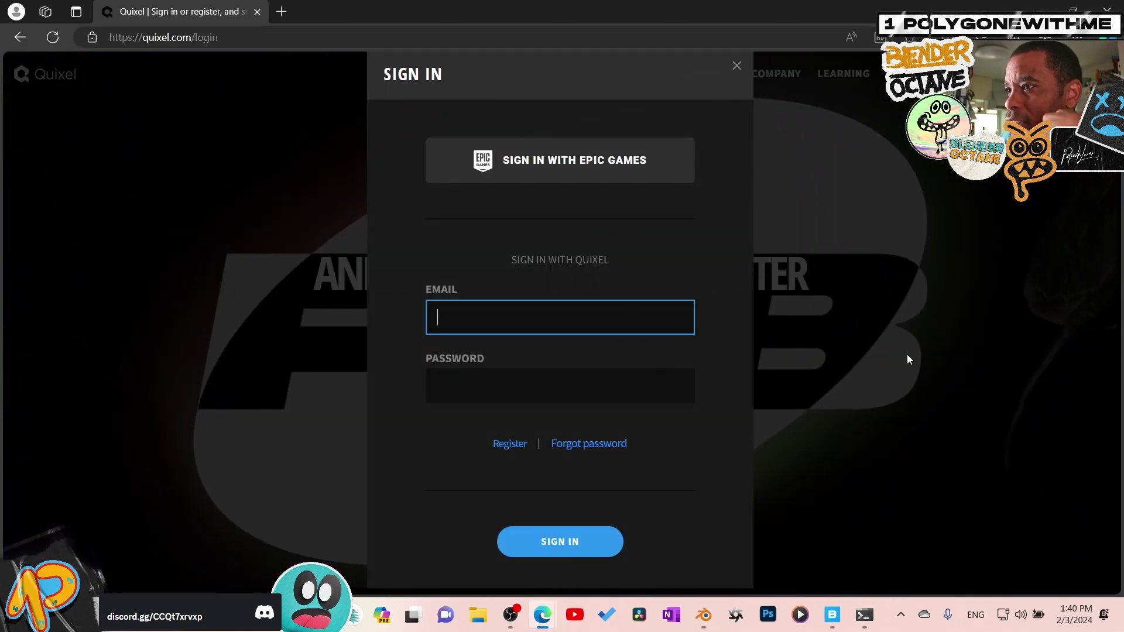
pyautogui.click(550, 164)
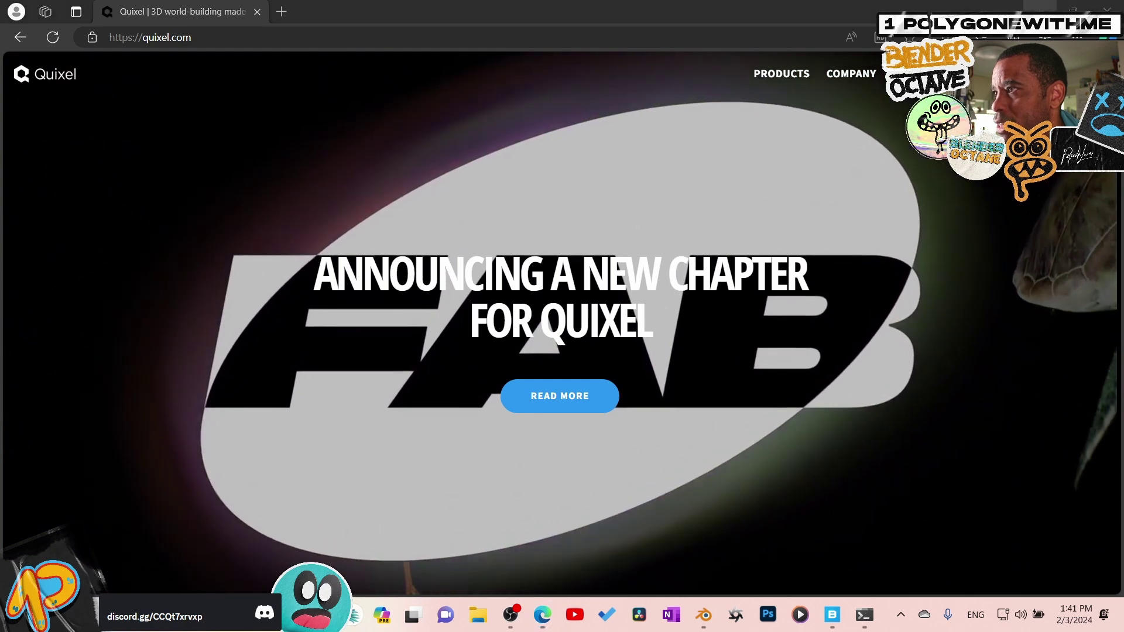
# - Switch to Quixel Bridge, check the signed-in account, and try again to export the Urban Street Pavestone Grey asset to Blender
pyautogui.click(703, 615)
pyautogui.moveTo(831, 614)
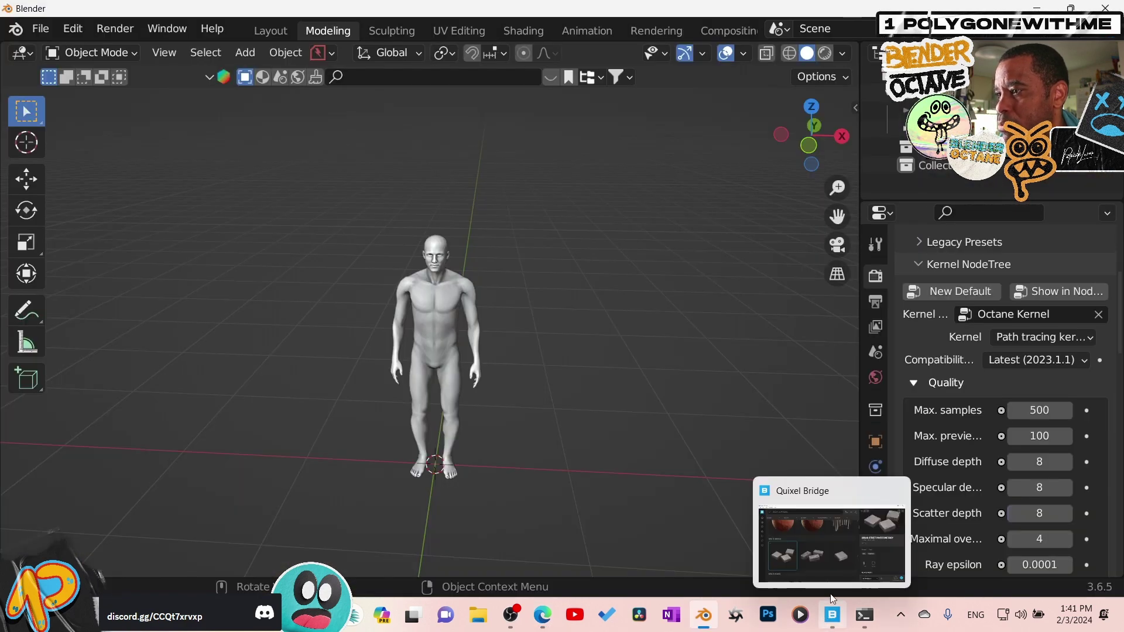
pyautogui.click(831, 543)
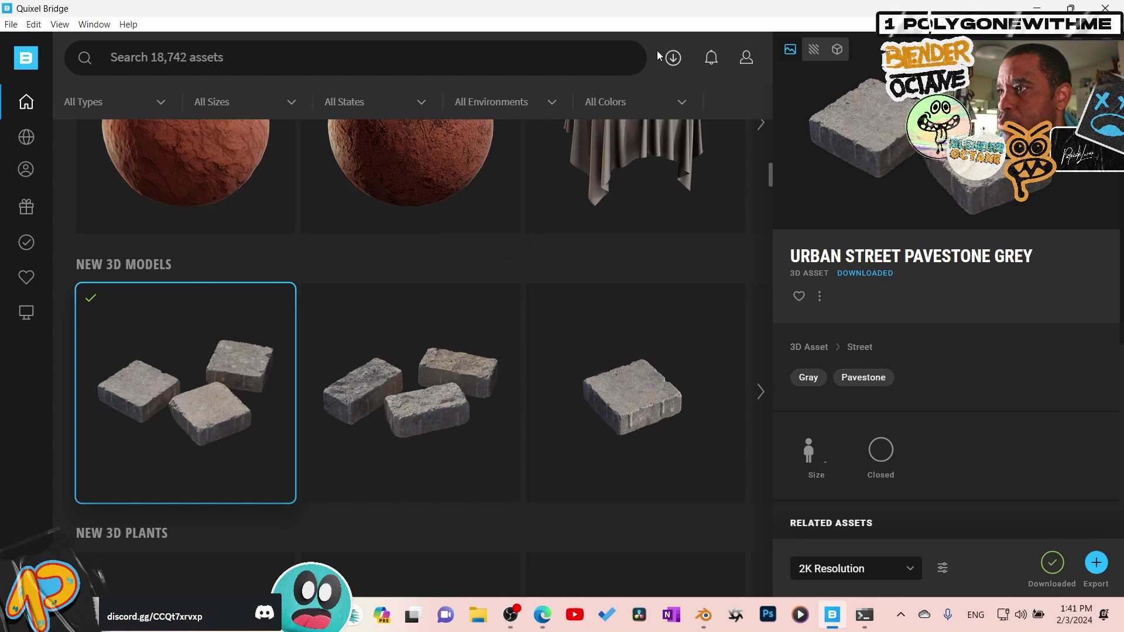
pyautogui.click(748, 61)
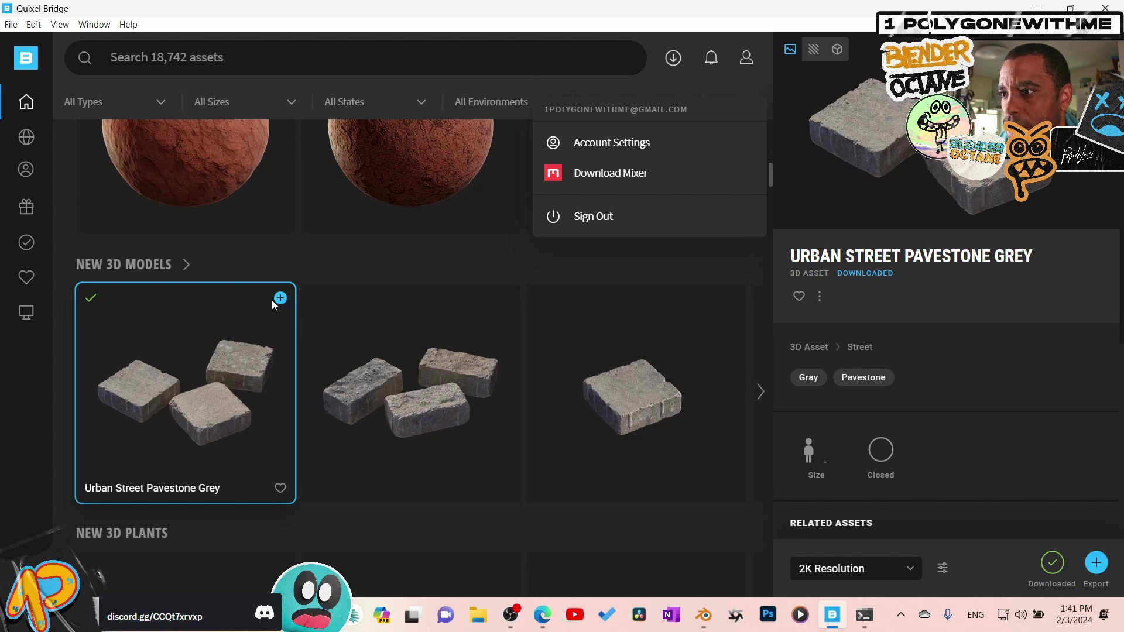
pyautogui.click(279, 299)
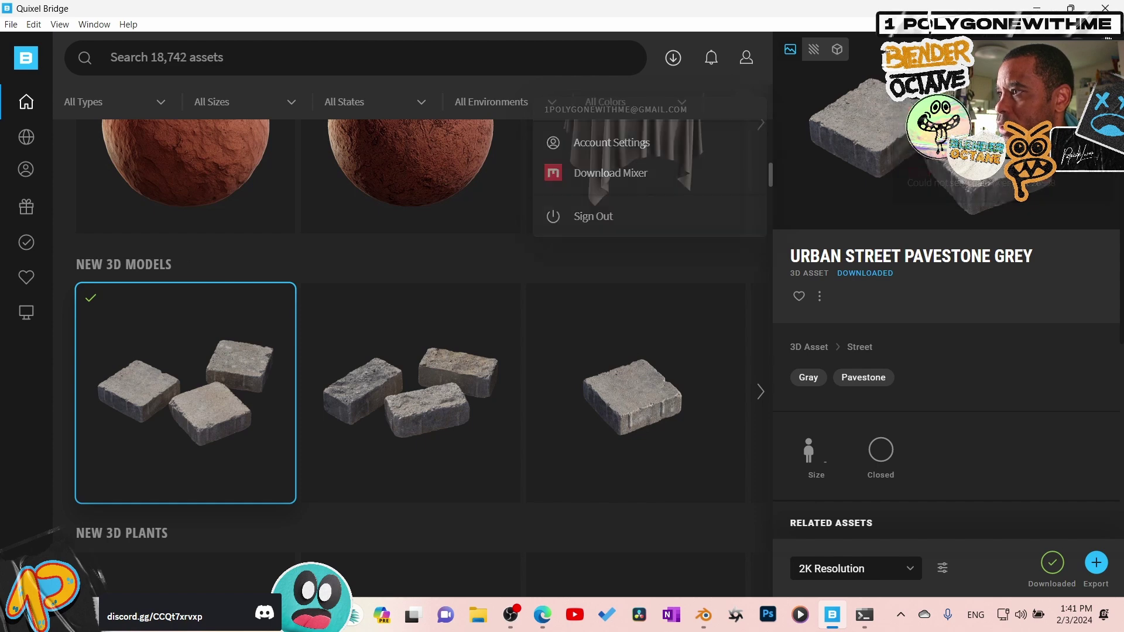
# - Close Quixel Bridge and close Blender without saving the untitled scene
pyautogui.hotkey('alt', 'Tab')
pyautogui.click(1115, 7)
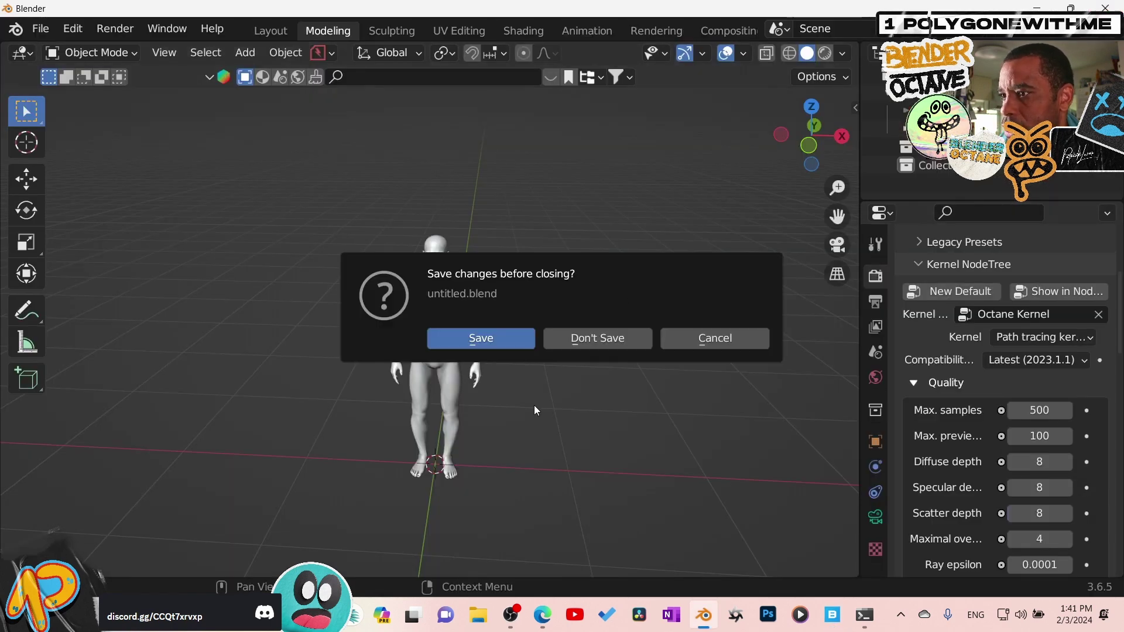
pyautogui.click(598, 337)
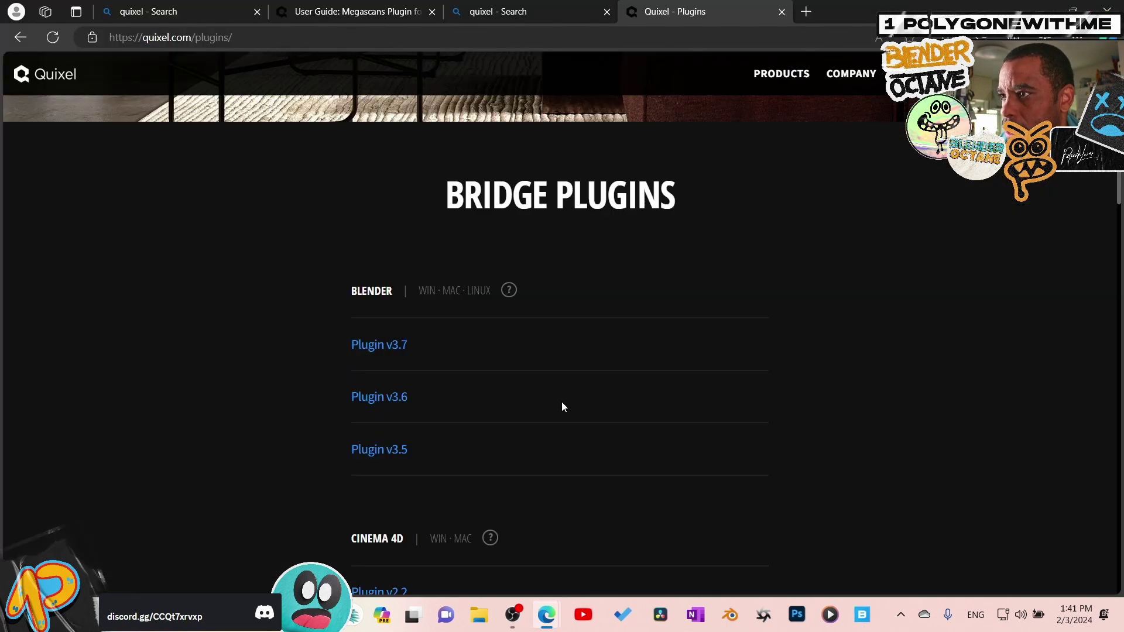
# - Relaunch Quixel Bridge from the desktop and minimize its window
pyautogui.click(865, 616)
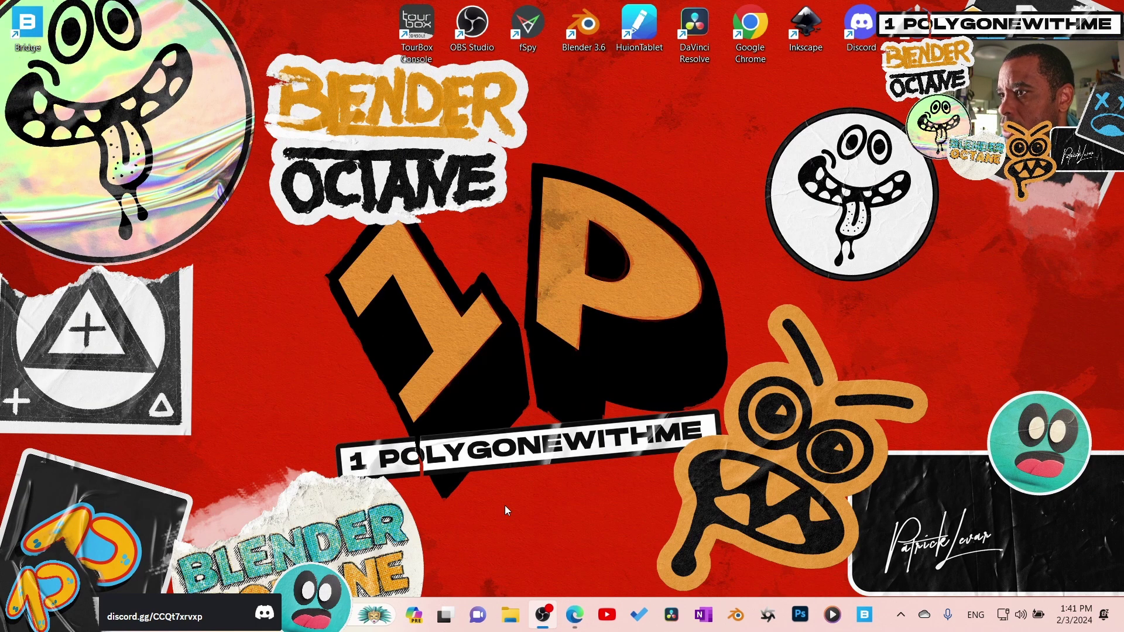
pyautogui.click(686, 607)
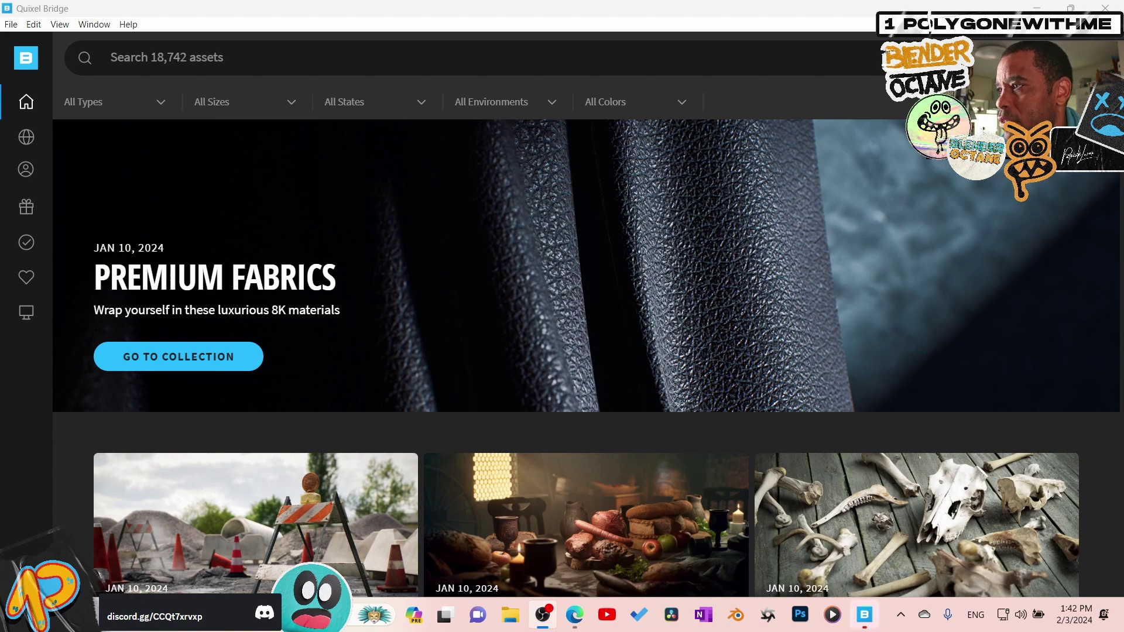
pyautogui.click(1035, 8)
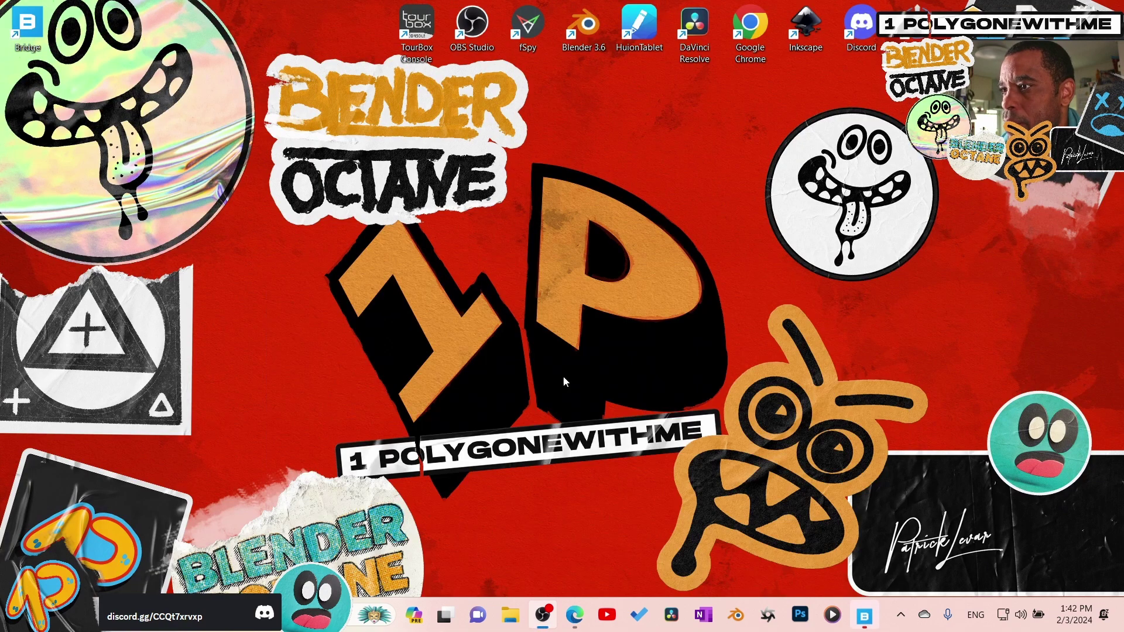
# - Relaunch Blender and dismiss the splash screen to reach the default scene
pyautogui.click(737, 614)
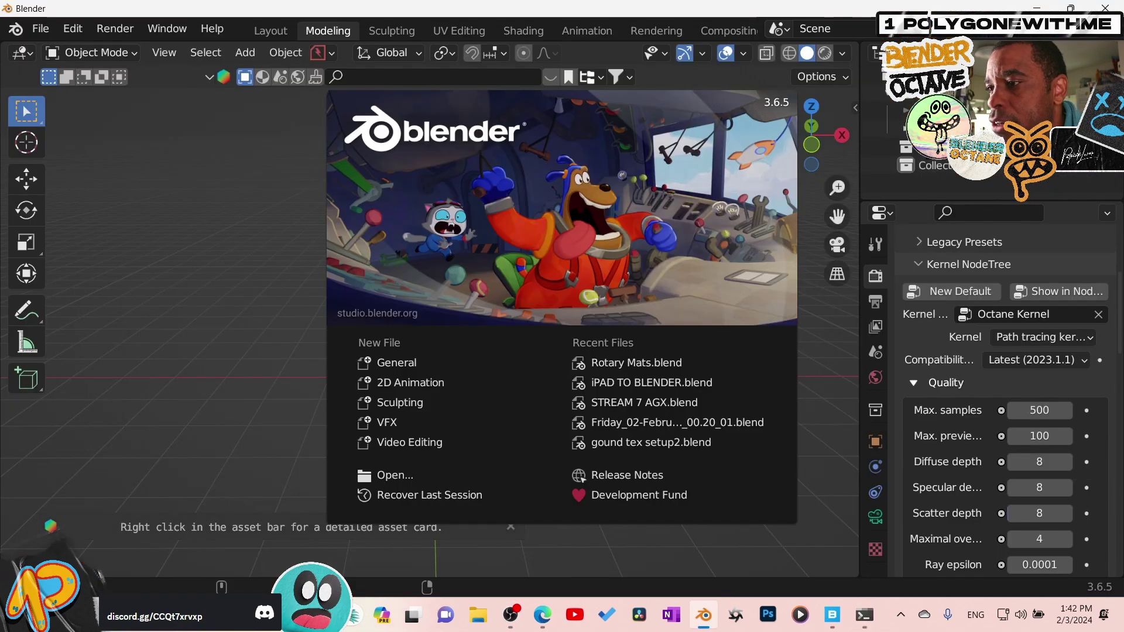
pyautogui.click(233, 351)
pyautogui.scroll(5, 502, 335)
# - Switch to Quixel Bridge and export the Urban Street Pavestone Grey from the new 3D models to Blender
pyautogui.click(832, 614)
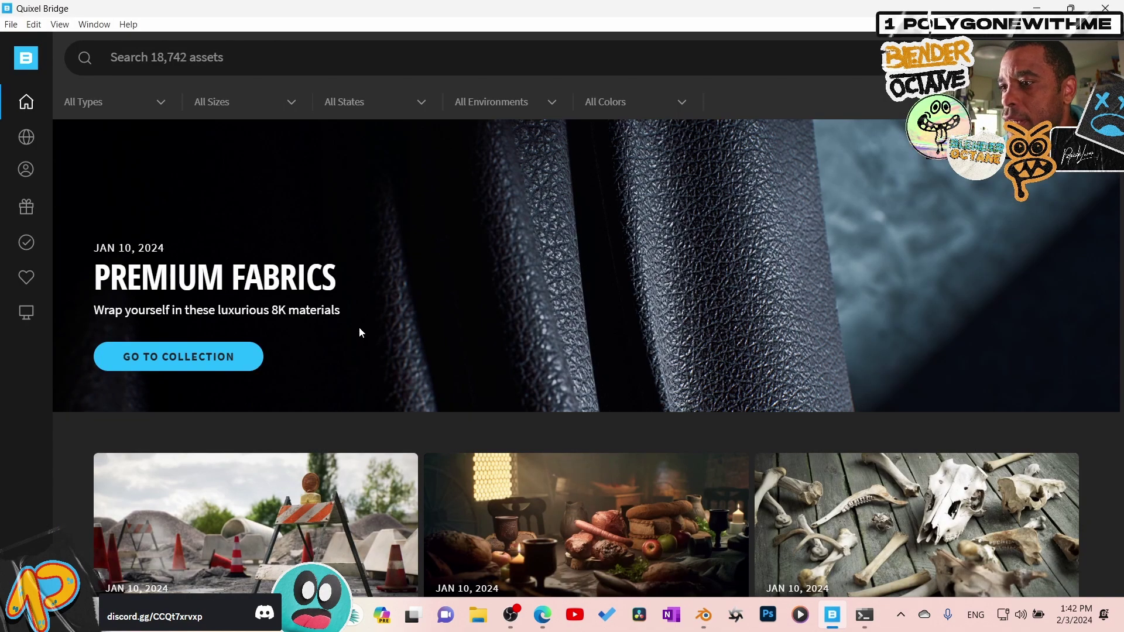
pyautogui.scroll(-10, 148, 300)
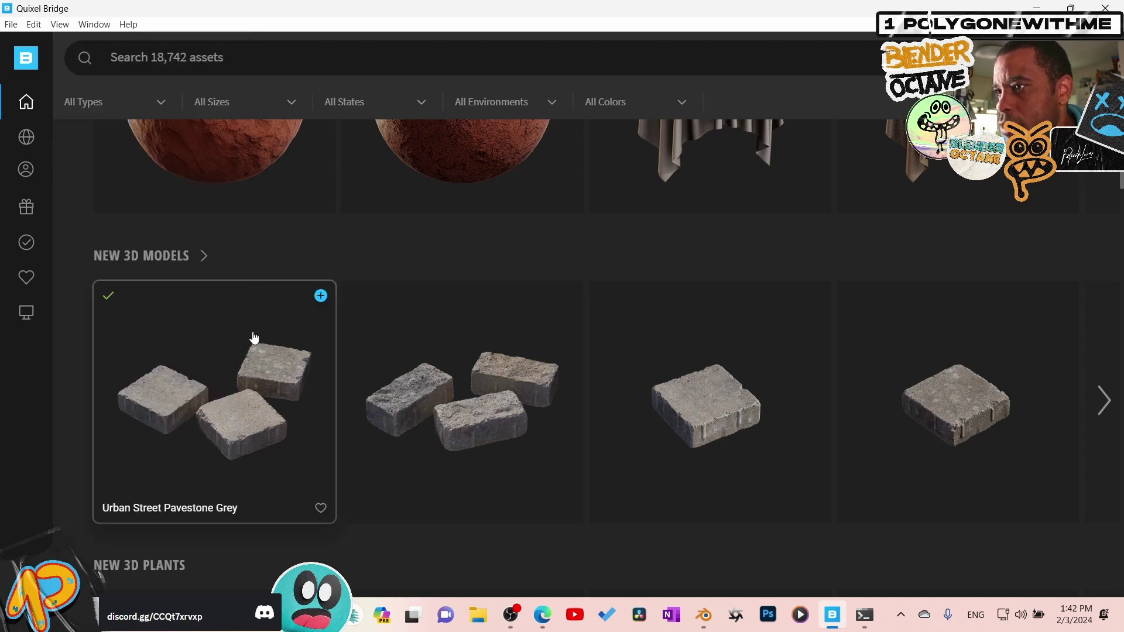
pyautogui.moveTo(64, 291)
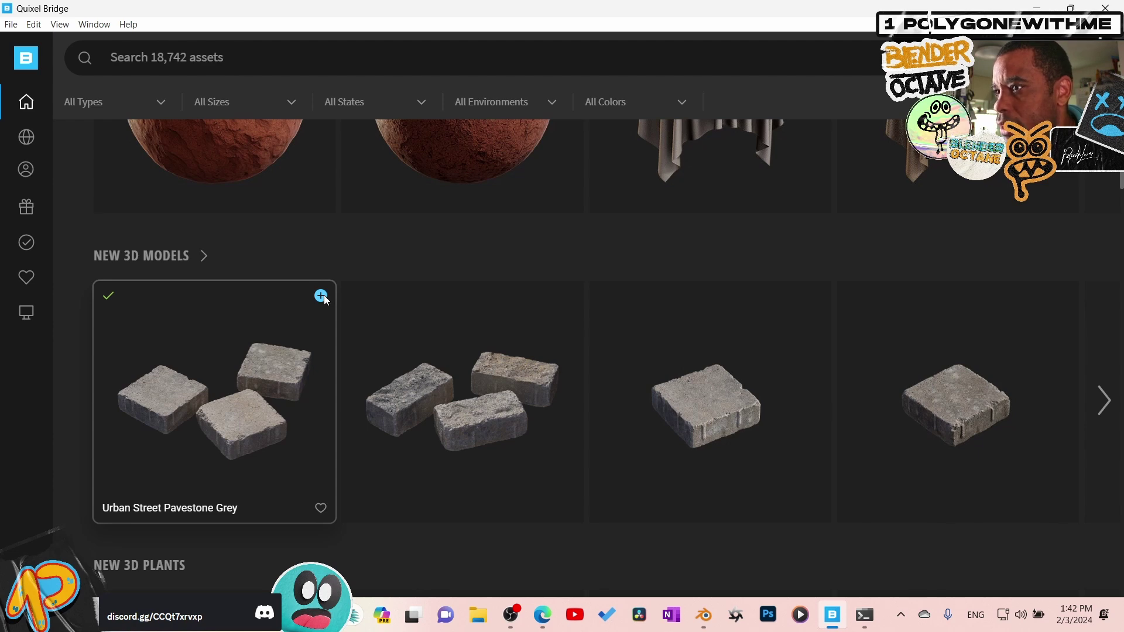
pyautogui.click(322, 296)
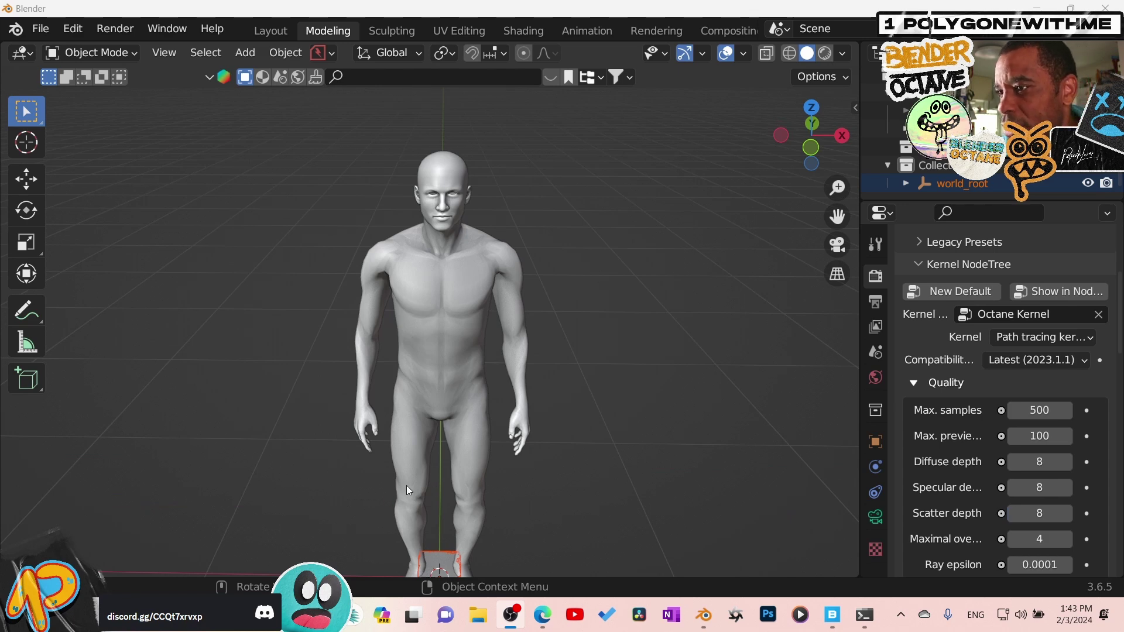
# - In Blender, move the human figure along the X axis, clear of the imported pavestones at the origin
pyautogui.keyDown('shift'); pyautogui.moveTo(406, 485); pyautogui.dragTo(422, 325, button='middle'); pyautogui.keyUp('shift')
pyautogui.click(502, 211)
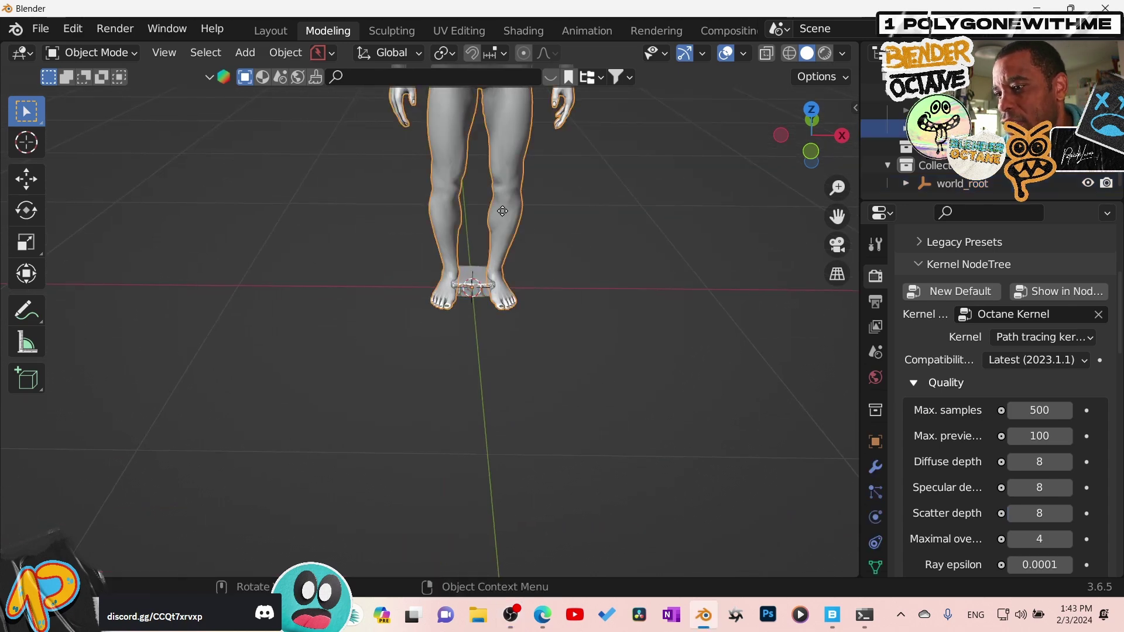
pyautogui.press('g')
pyautogui.press('x')
pyautogui.click(252, 201)
# - Examine the overlapping imported pavestones at the origin and compare them with the exported asset in Quixel Bridge
pyautogui.scroll(-4, 402, 272)
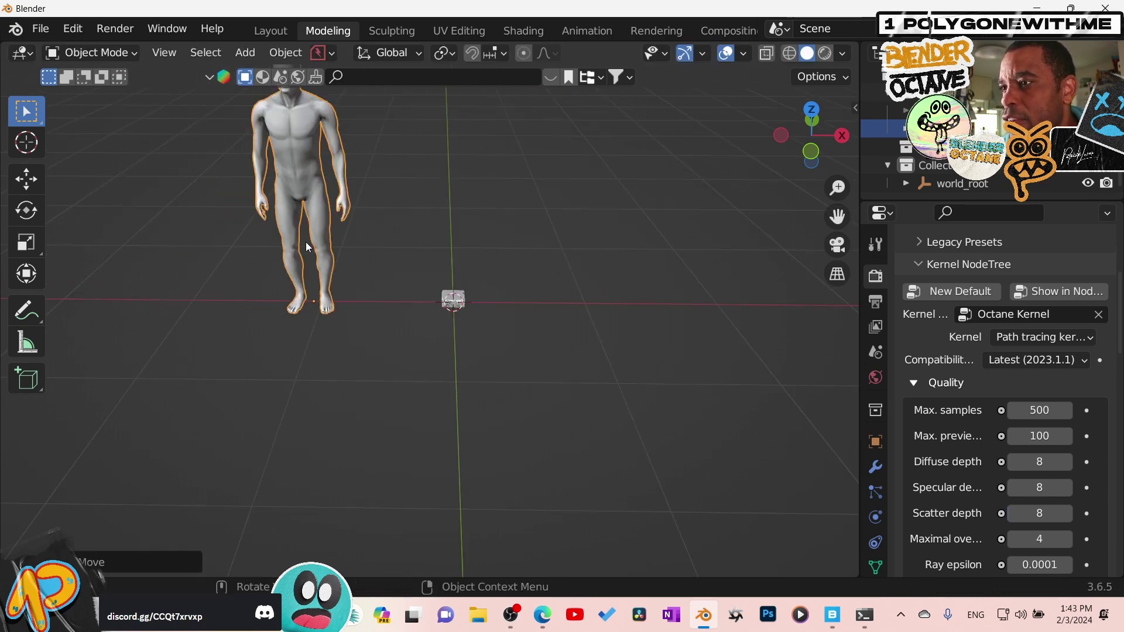
pyautogui.scroll(3, 403, 272)
pyautogui.scroll(2, 546, 304)
pyautogui.moveTo(545, 304); pyautogui.dragTo(423, 370, button='middle')
pyautogui.scroll(3, 496, 378)
pyautogui.scroll(5, 424, 371)
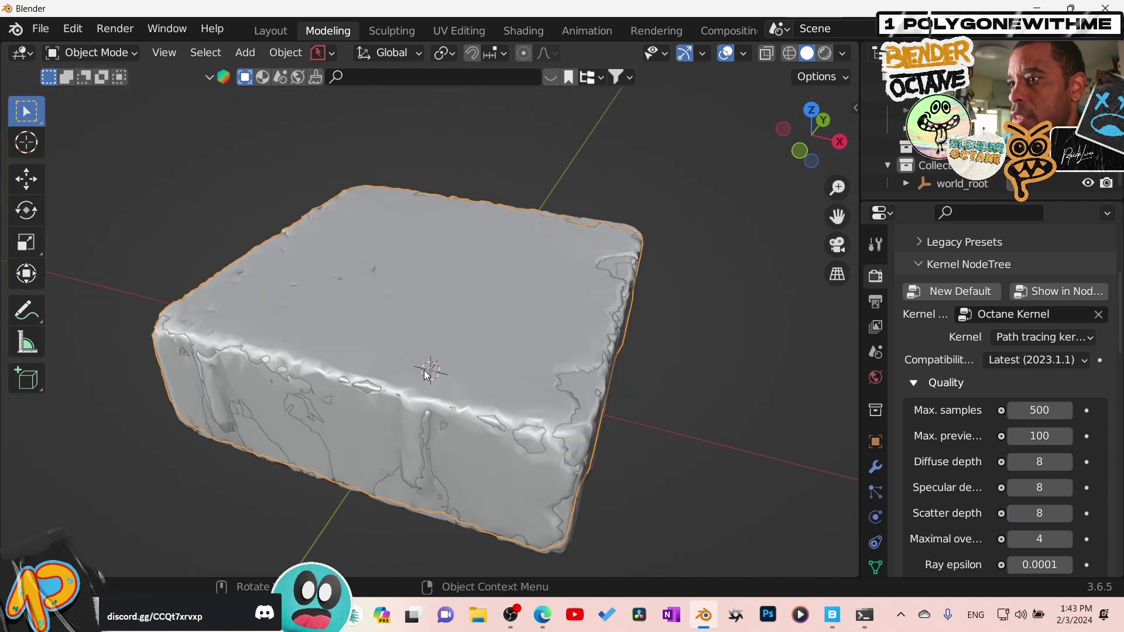
pyautogui.hotkey('shift', 'd')
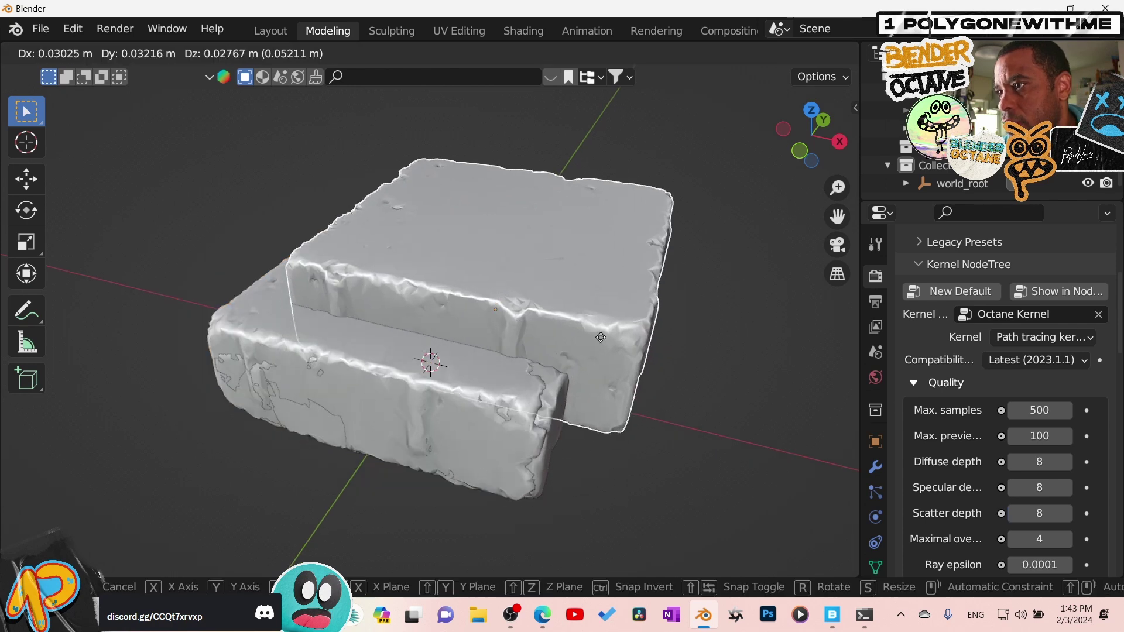
pyautogui.rightClick(571, 367)
pyautogui.scroll(-3, 503, 357)
pyautogui.moveTo(503, 357); pyautogui.dragTo(529, 376, button='middle')
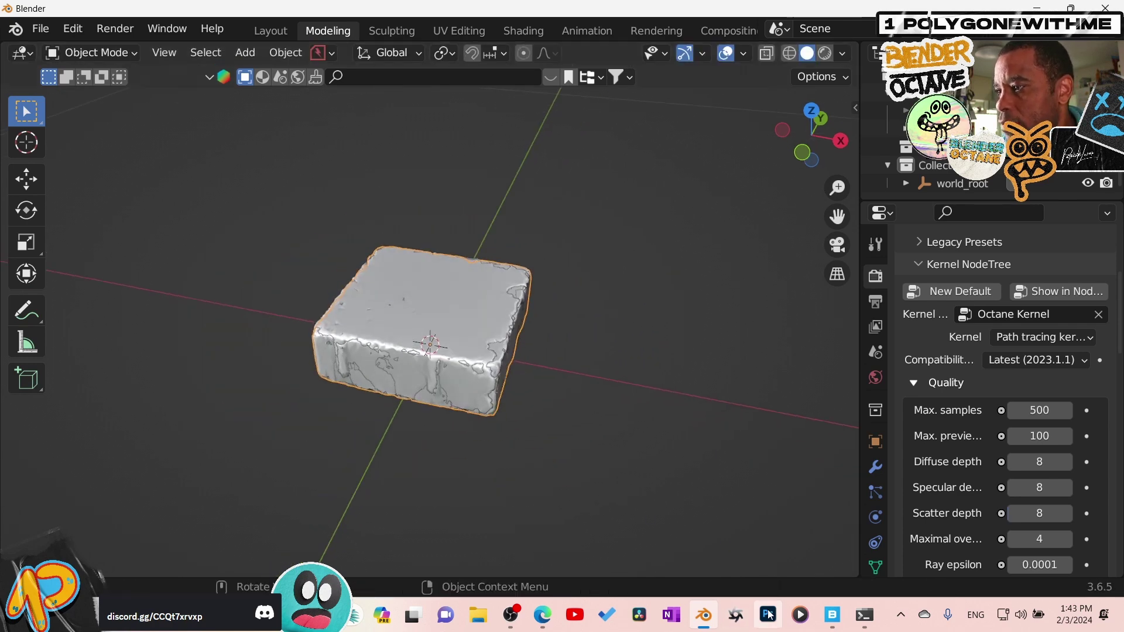
pyautogui.click(832, 614)
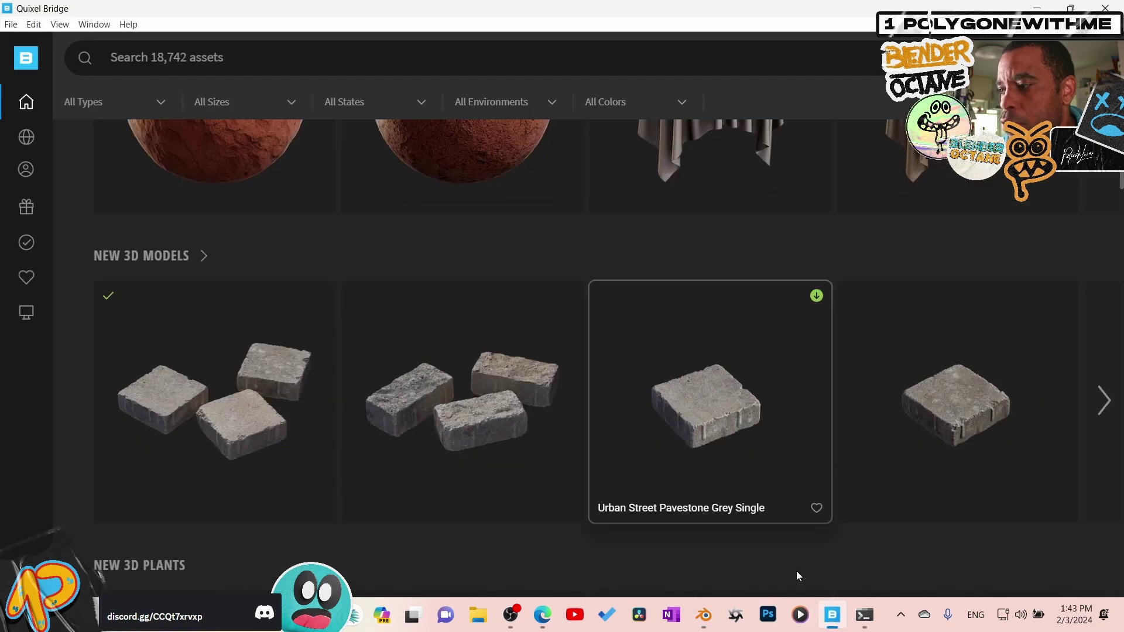
pyautogui.click(830, 615)
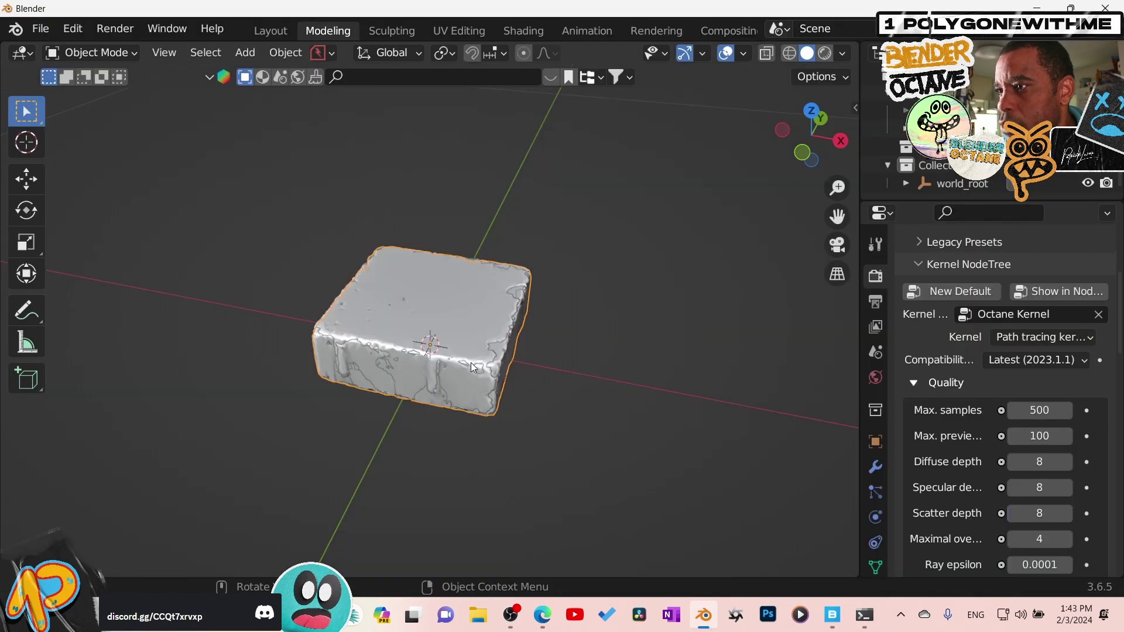
# - Separate the overlapping pavestones along the X axis, moving one to each side of the stone at the origin
pyautogui.hotkey('shift', 'd')
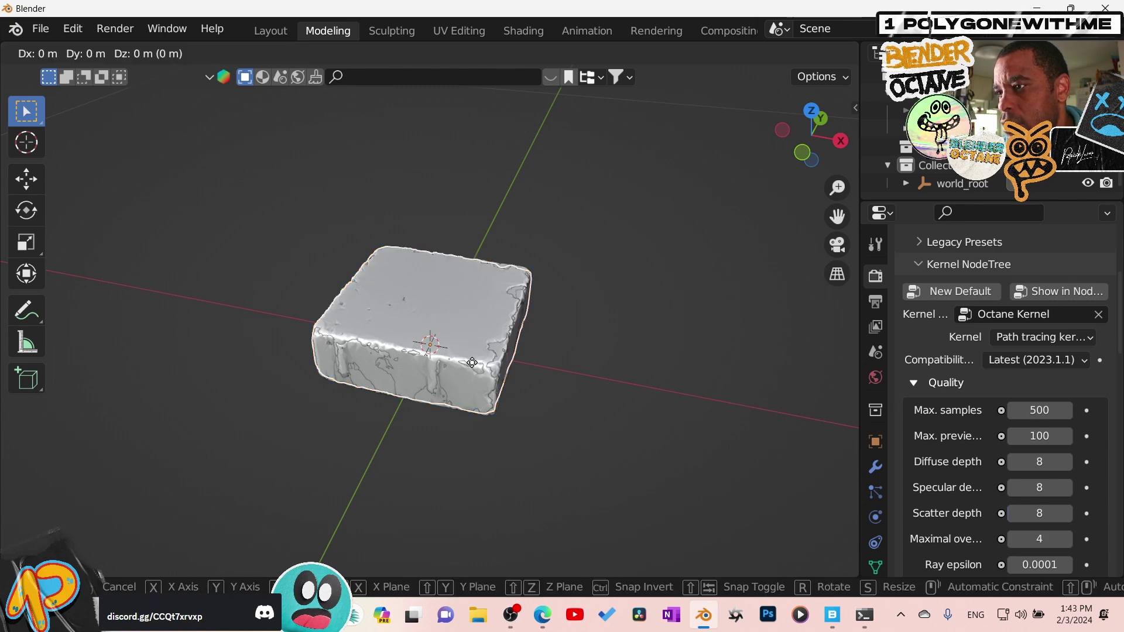
pyautogui.press('x')
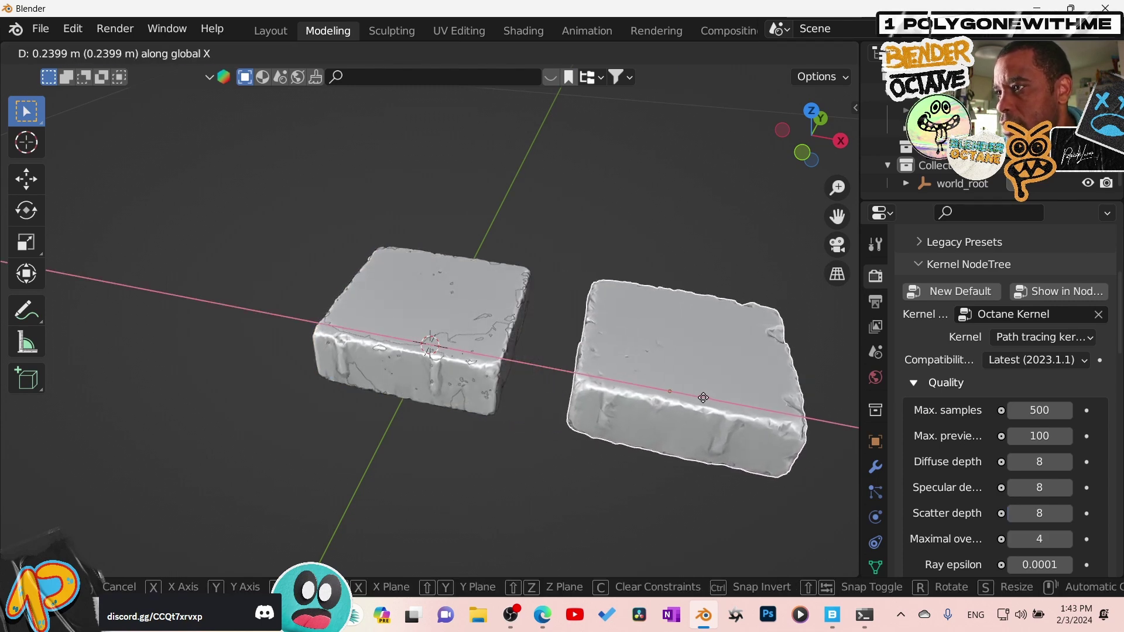
pyautogui.click(635, 392)
pyautogui.click(422, 343)
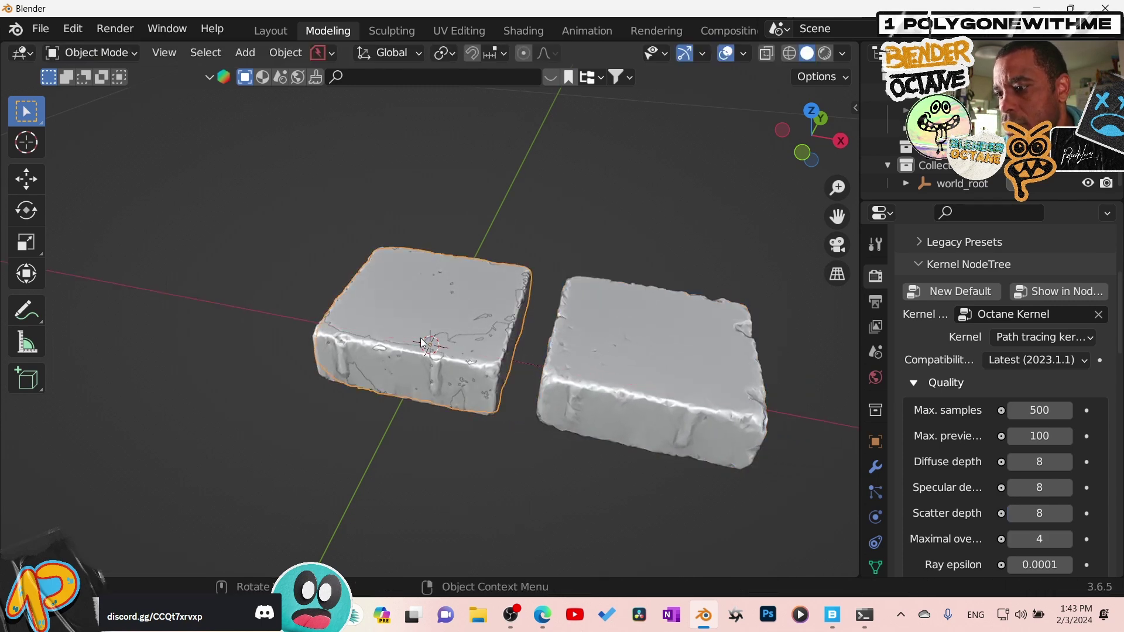
pyautogui.hotkey('shift', 'd')
pyautogui.press('x')
pyautogui.click(237, 318)
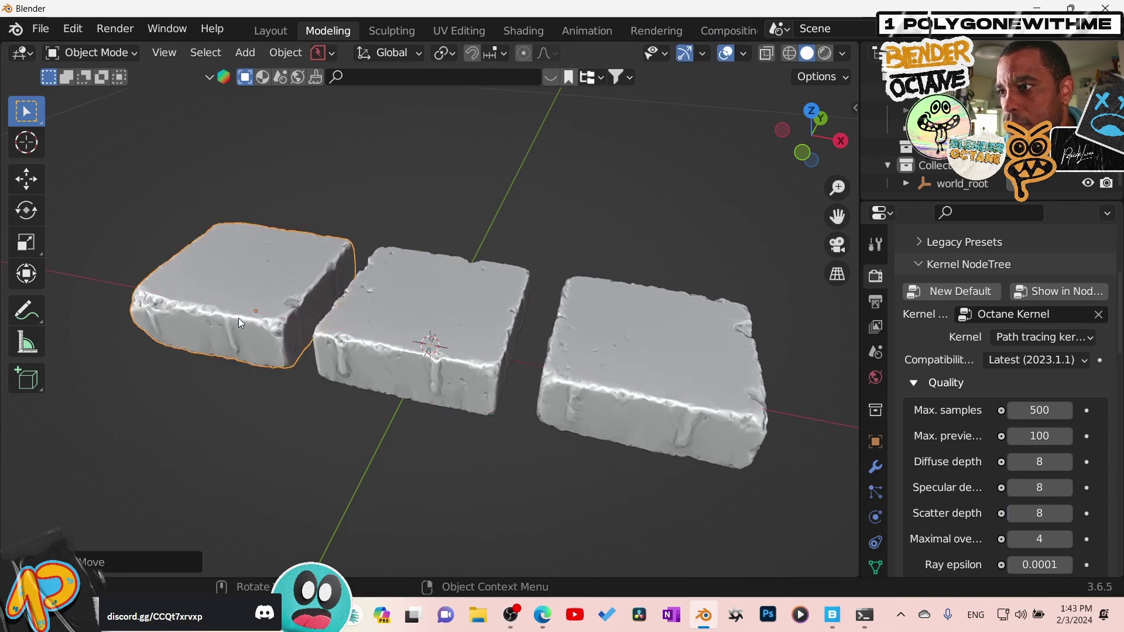
# - Rotate the stone on the negative X side about 9 degrees around Z and turn the middle stone the opposite way around Z
pyautogui.press('r')
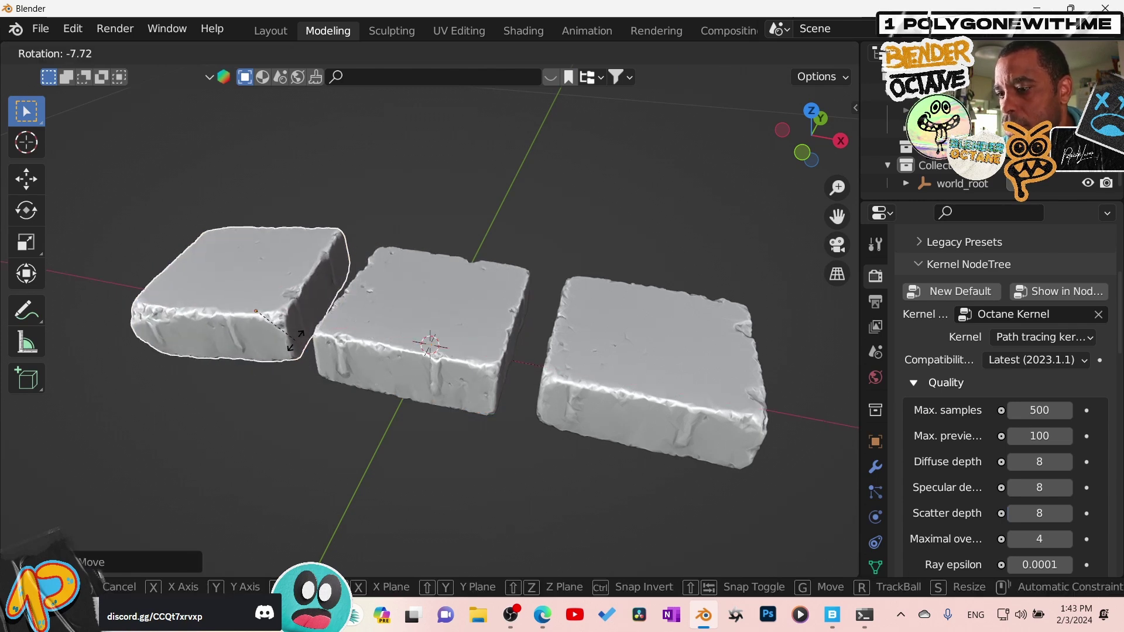
pyautogui.rightClick(294, 338)
pyautogui.press('r')
pyautogui.press('z')
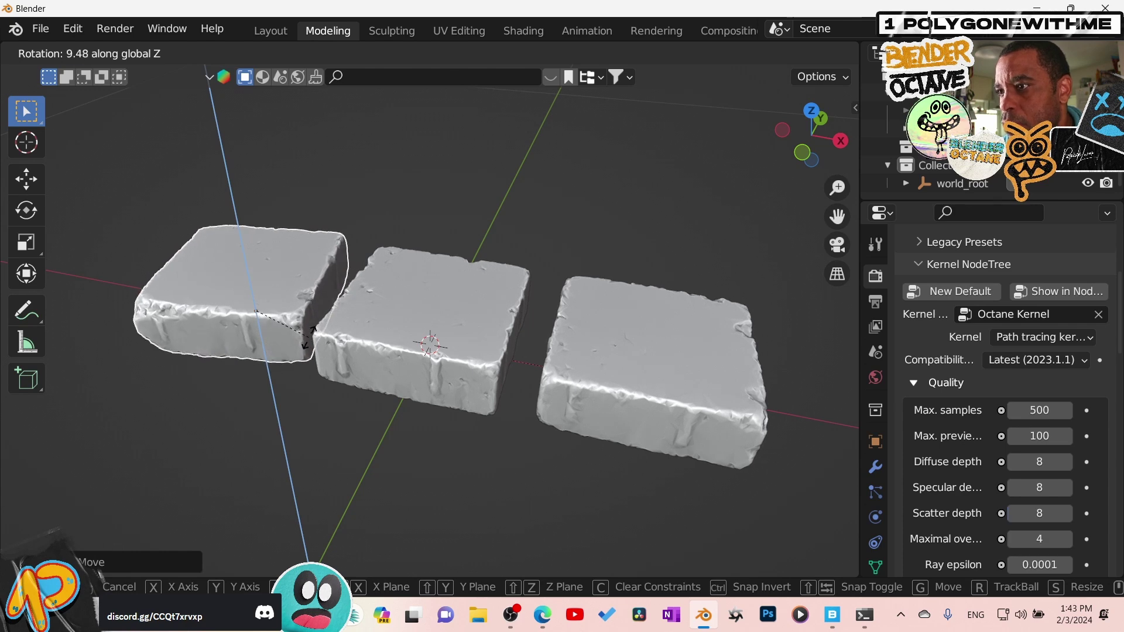
pyautogui.click(309, 336)
pyautogui.click(406, 349)
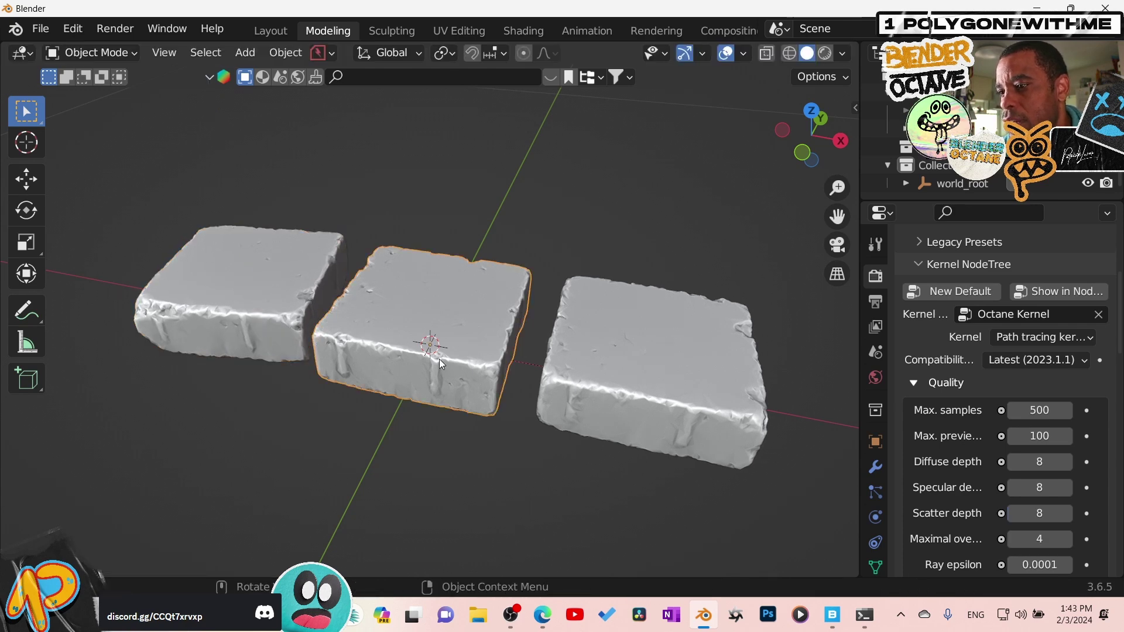
pyautogui.press('r')
pyautogui.press('z')
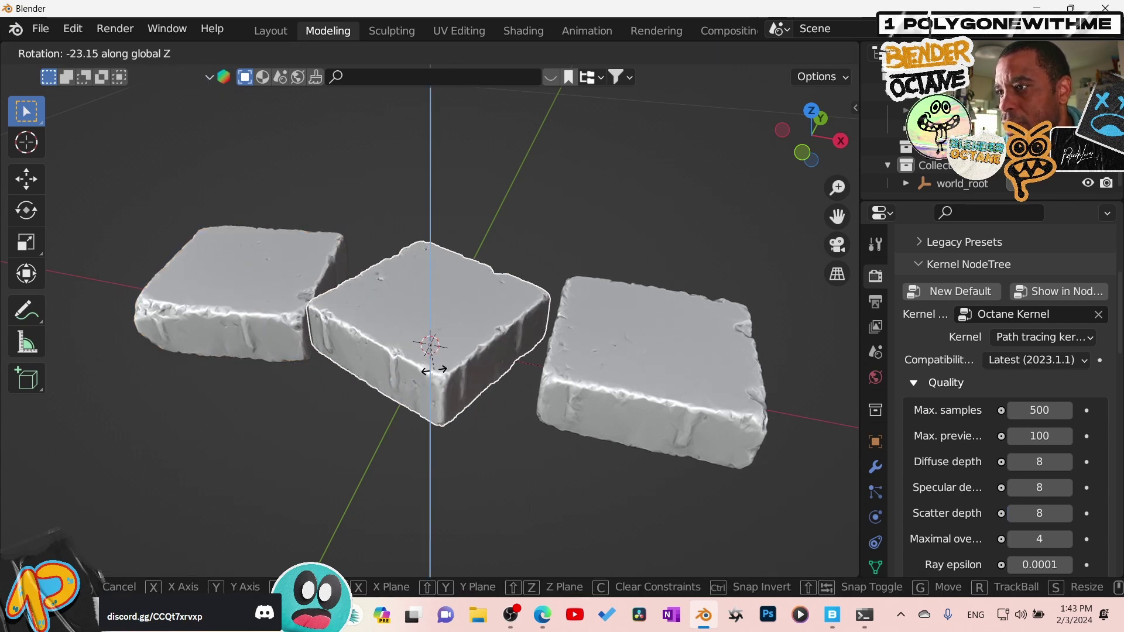
pyautogui.click(591, 369)
# - Stack the positive X stone on the other two in front view, moving it about -0.33 m in X and 0.06 m in Z
pyautogui.click(592, 369)
pyautogui.moveTo(524, 408); pyautogui.dragTo(653, 304, button='middle')
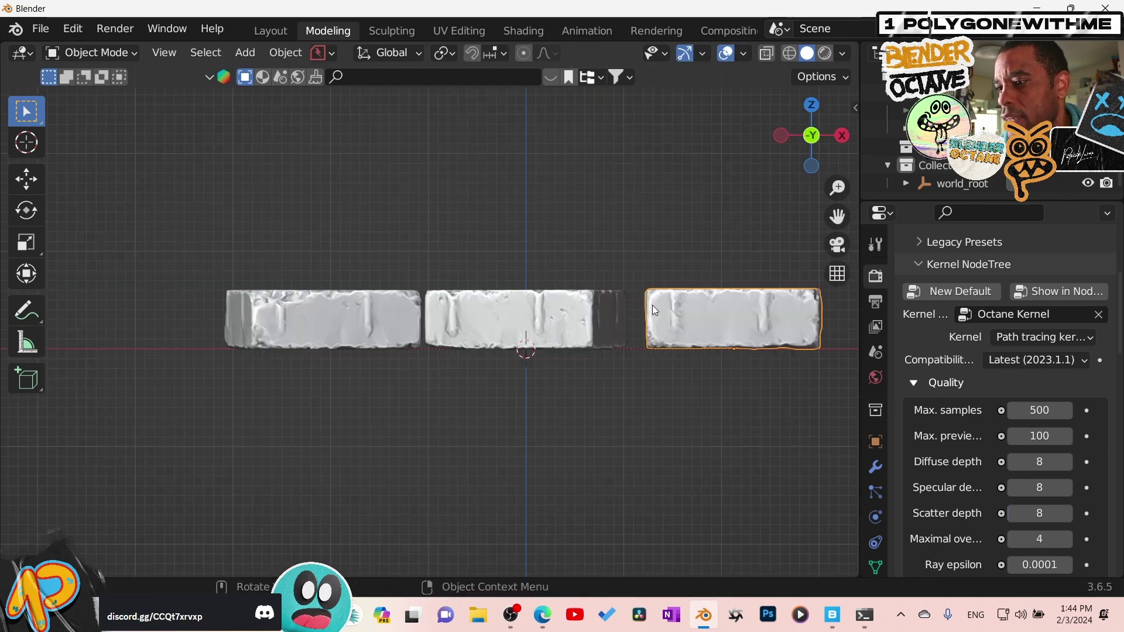
pyautogui.press('g')
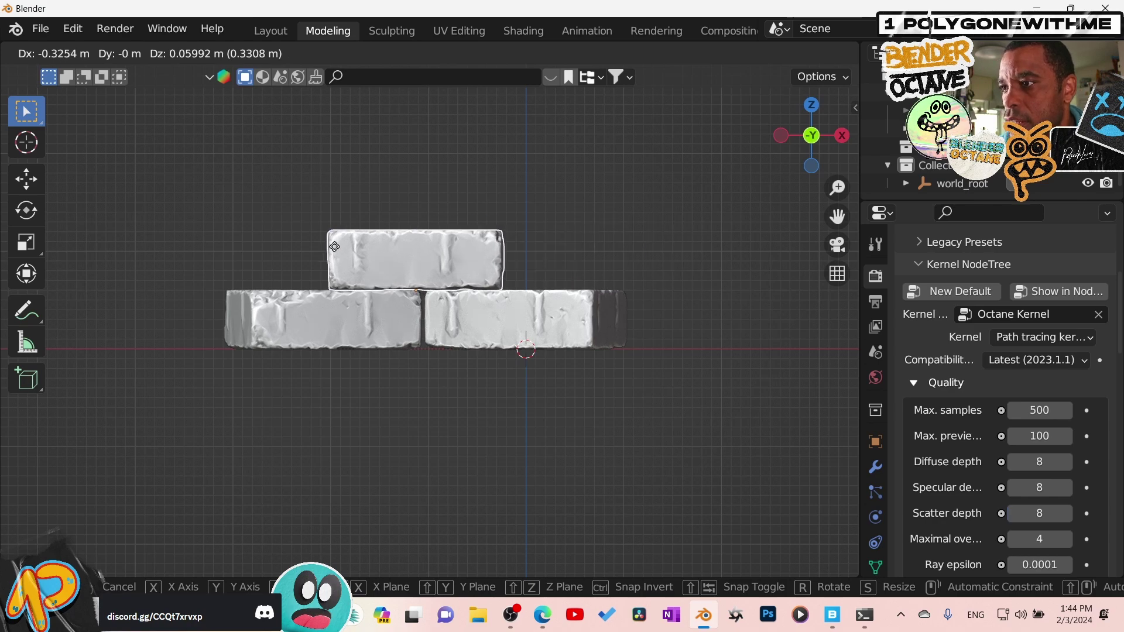
pyautogui.click(335, 244)
pyautogui.moveTo(335, 244); pyautogui.dragTo(412, 328, button='middle')
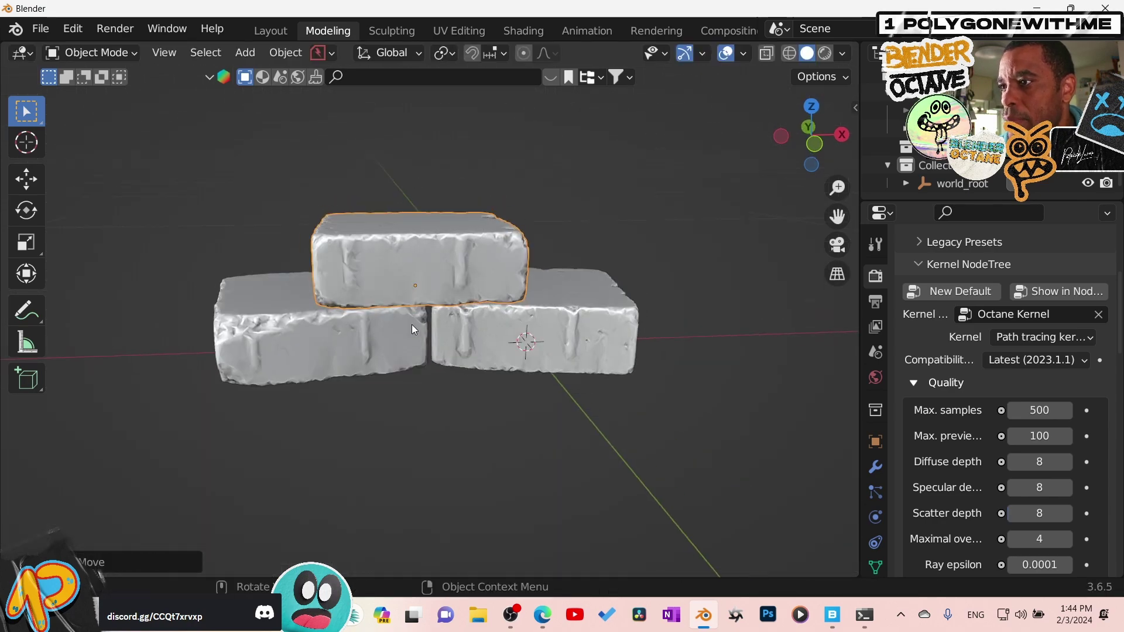
# - Seat the top stone along Z on the two lower stones with Face Project snapping, and turn snapping off
pyautogui.click(413, 275)
pyautogui.click(472, 52)
pyautogui.click(488, 56)
pyautogui.click(470, 161)
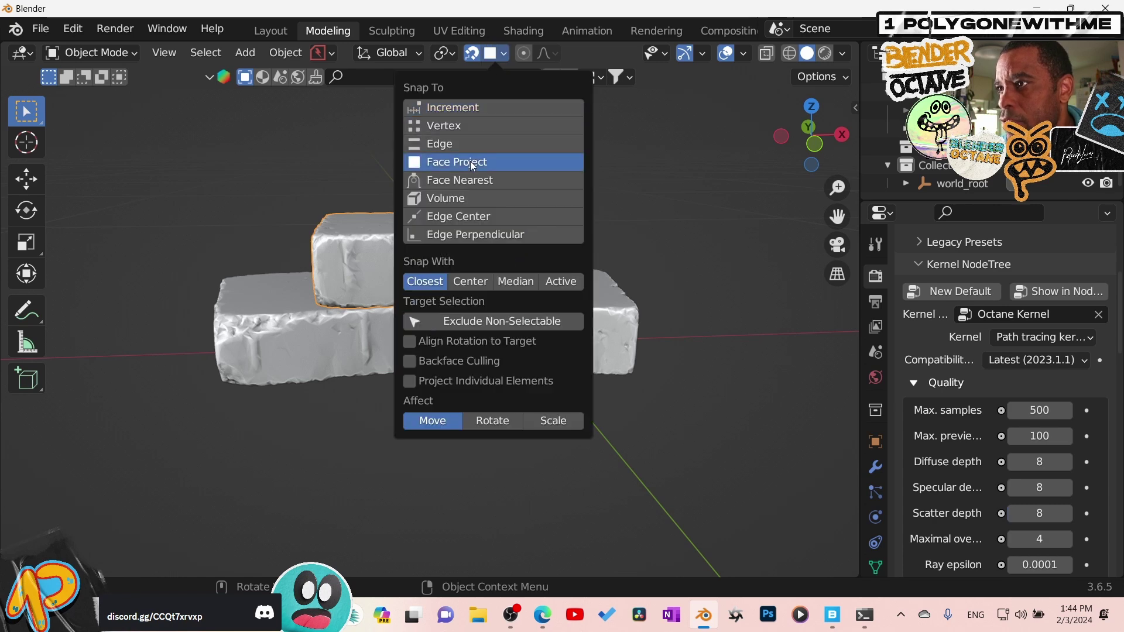
pyautogui.press('g')
pyautogui.press('z')
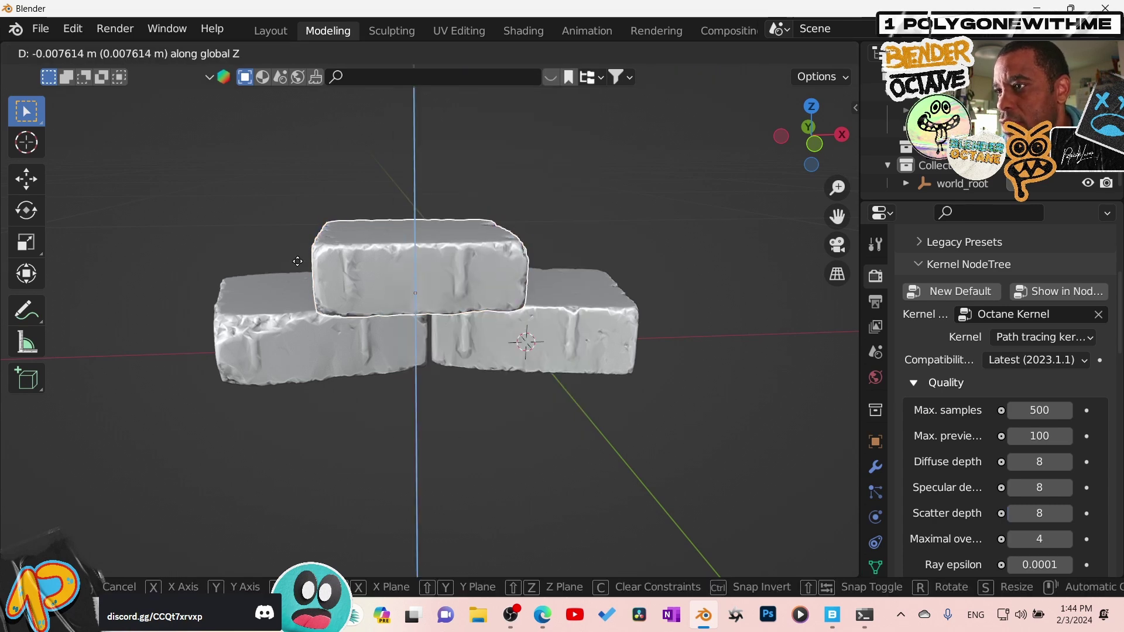
pyautogui.click(322, 286)
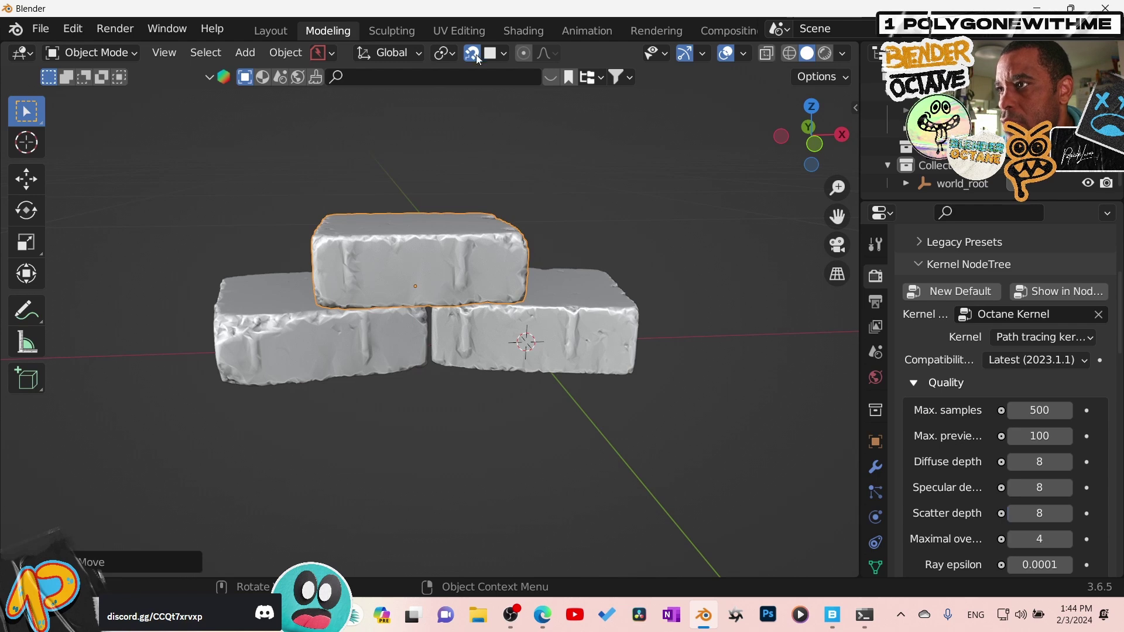
# - Make a linked duplicate of the lower stone at the origin and place it farther along positive X in top view
pyautogui.moveTo(456, 281); pyautogui.dragTo(457, 401, button='middle')
pyautogui.click(582, 370)
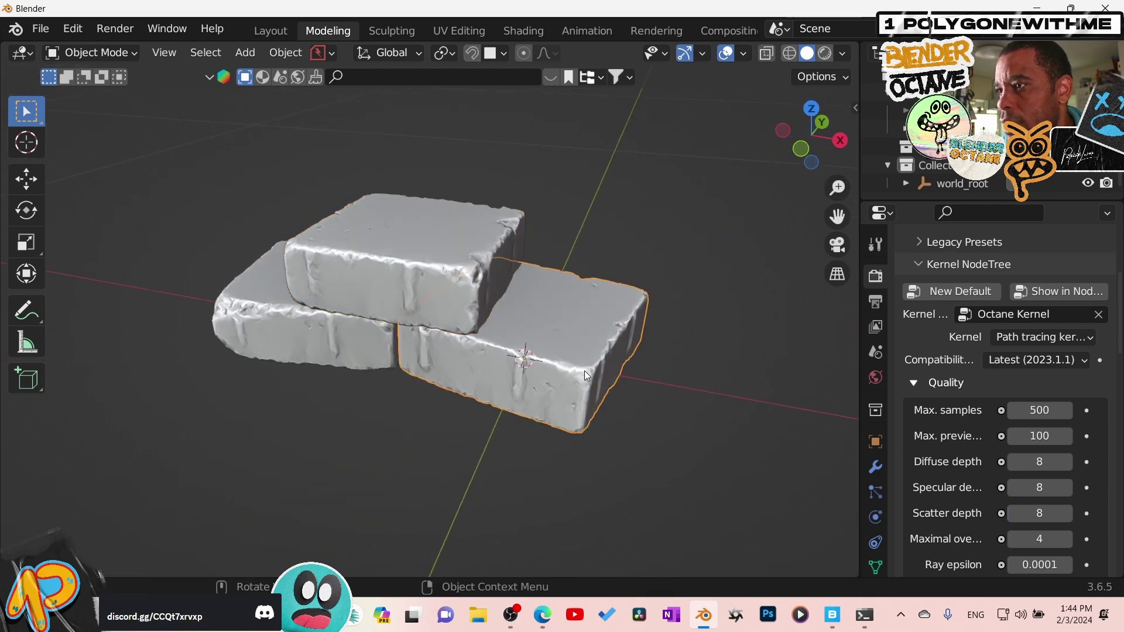
pyautogui.scroll(-2, 592, 375)
pyautogui.press('KP_7')
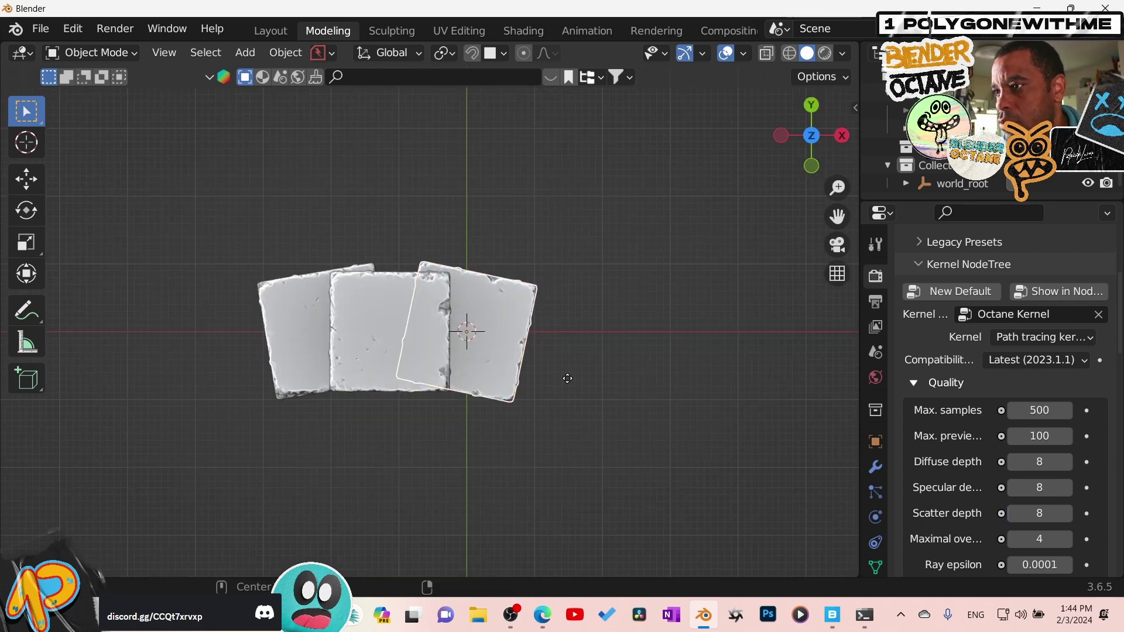
pyautogui.press('g')
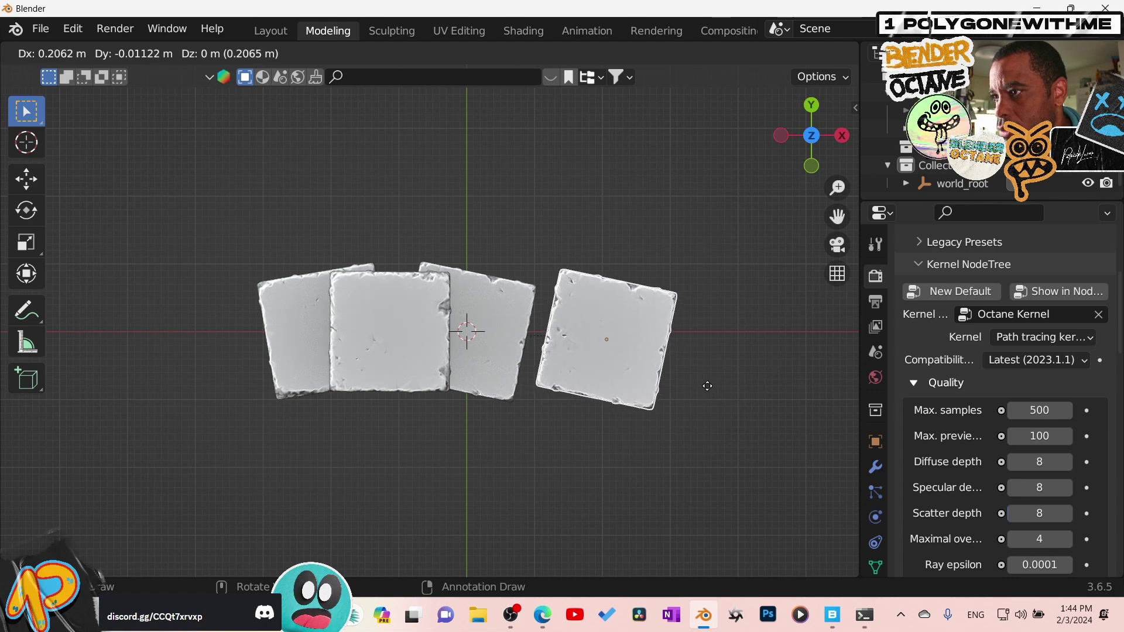
pyautogui.click(647, 380)
# - Raise the duplicated stone along the Z axis to about the height of the top stone
pyautogui.moveTo(648, 380); pyautogui.dragTo(599, 329, button='middle')
pyautogui.hotkey('alt', 'd')
pyautogui.press('z')
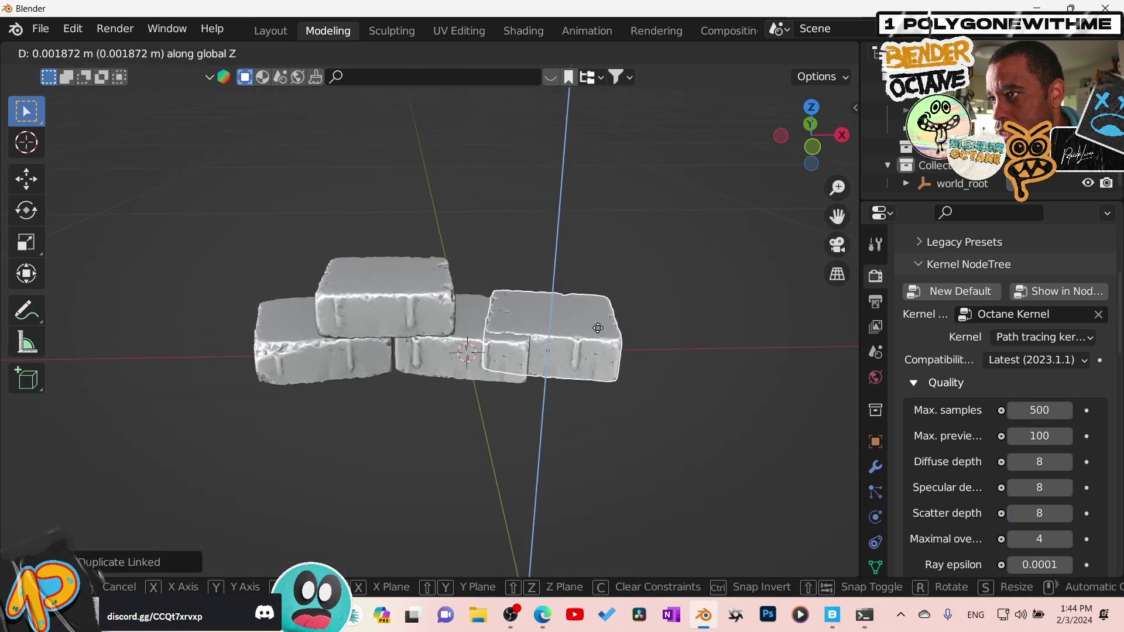
pyautogui.click(598, 314)
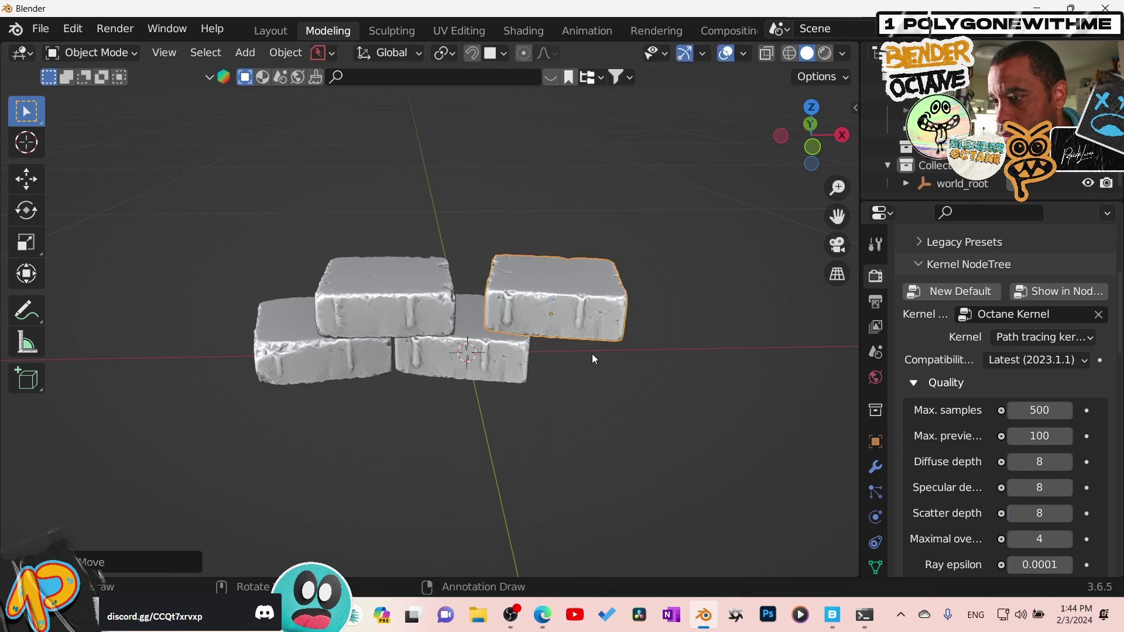
# - Try to rotate the raised duplicate around the Y axis
pyautogui.press('r')
pyautogui.press('y')
pyautogui.click(600, 378)
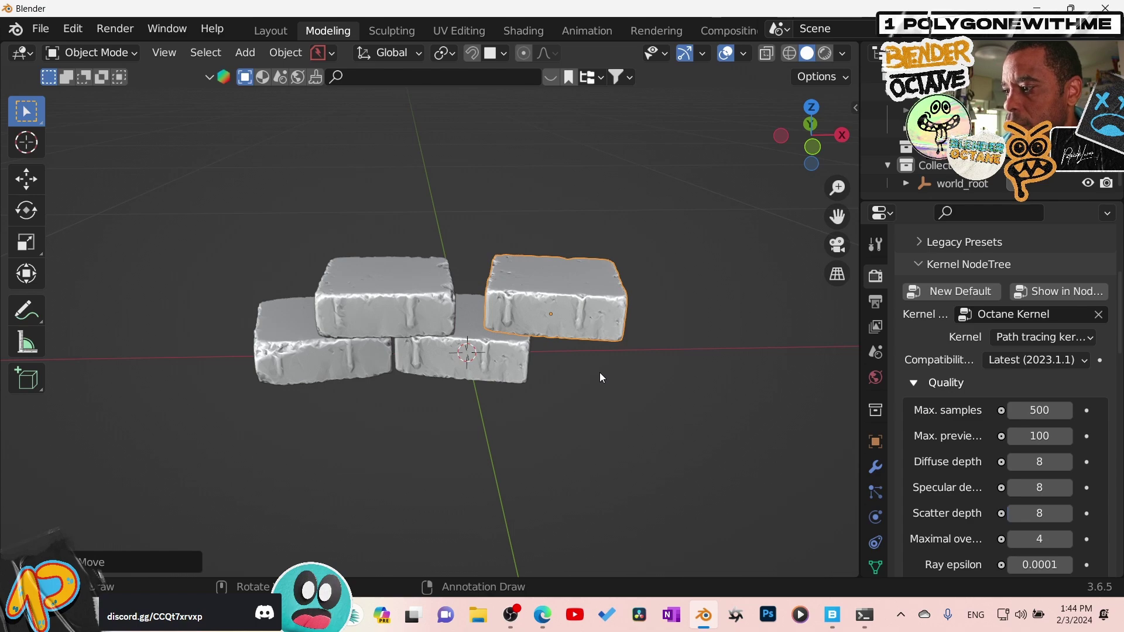
pyautogui.press('KP_1')
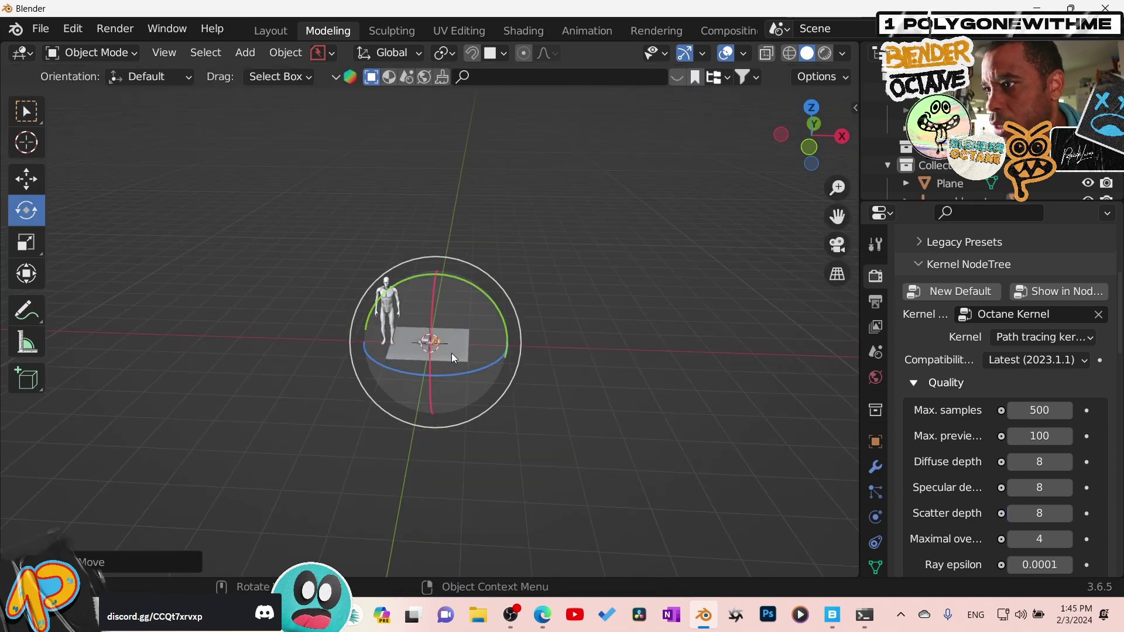
# - Reframe the camera on all four pavestones with Lock Camera to View enabled, and unlock the camera
pyautogui.scroll(6, 451, 353)
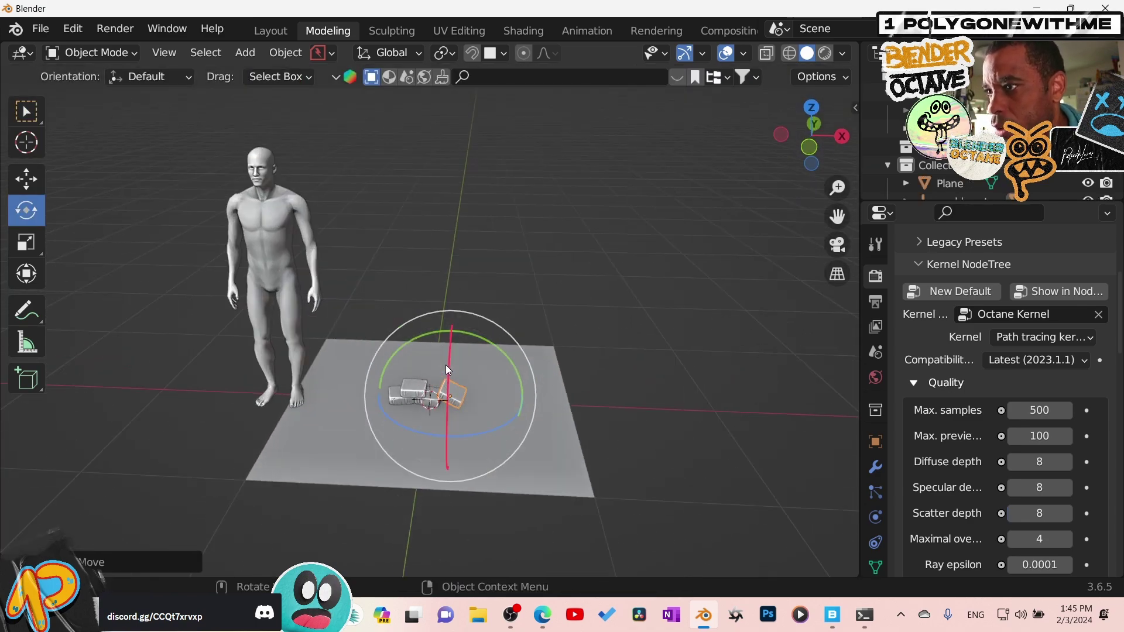
pyautogui.scroll(5, 586, 376)
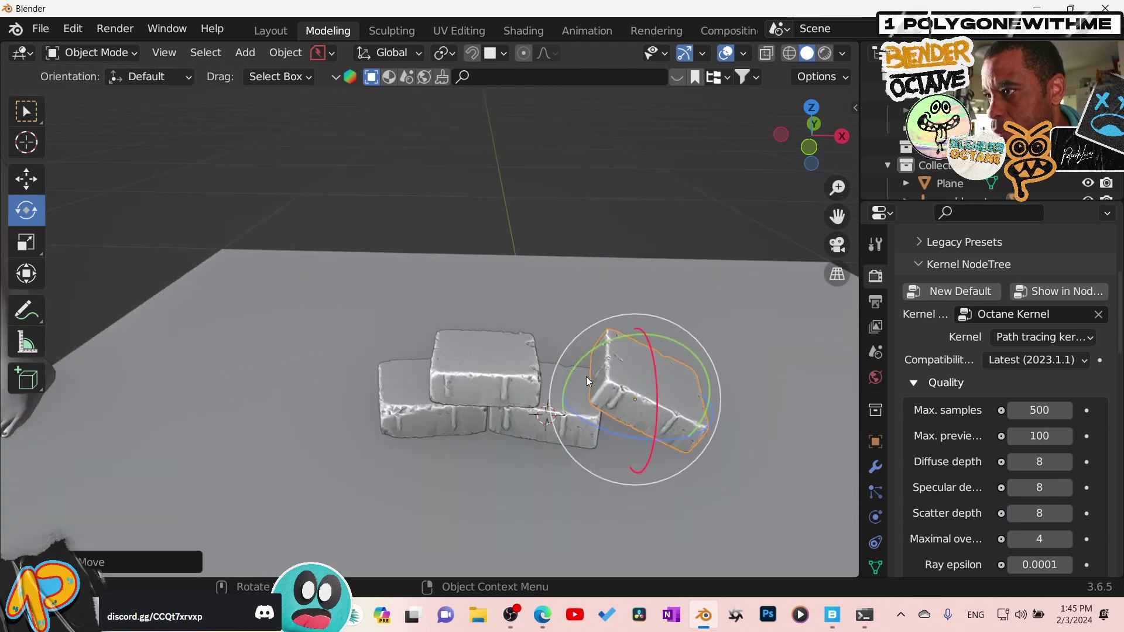
pyautogui.press('KP_0')
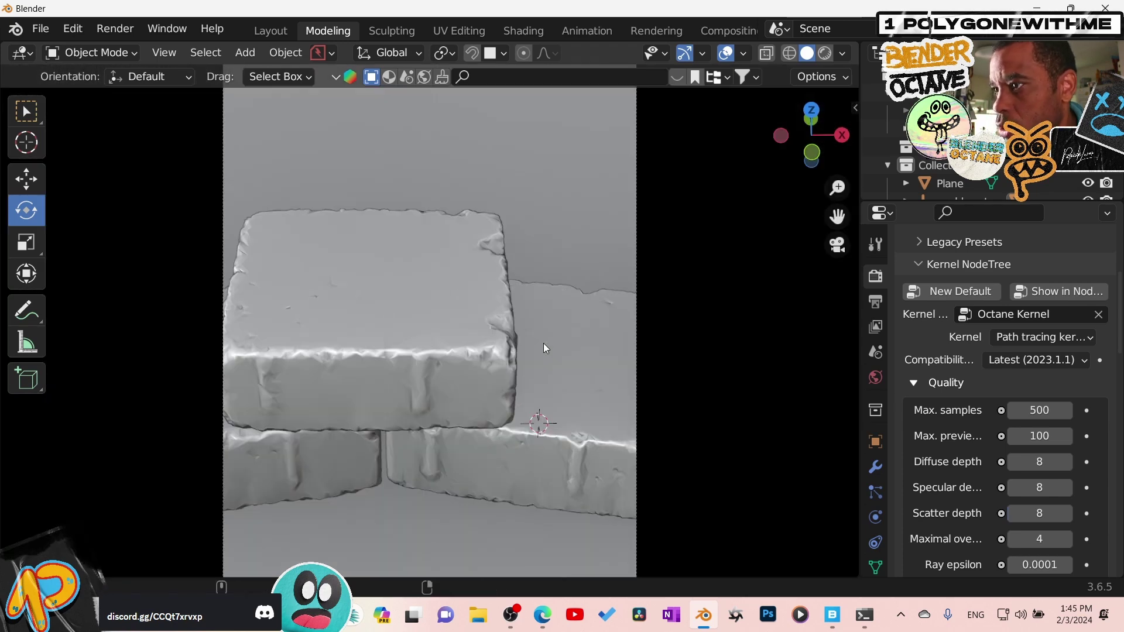
pyautogui.press('q')
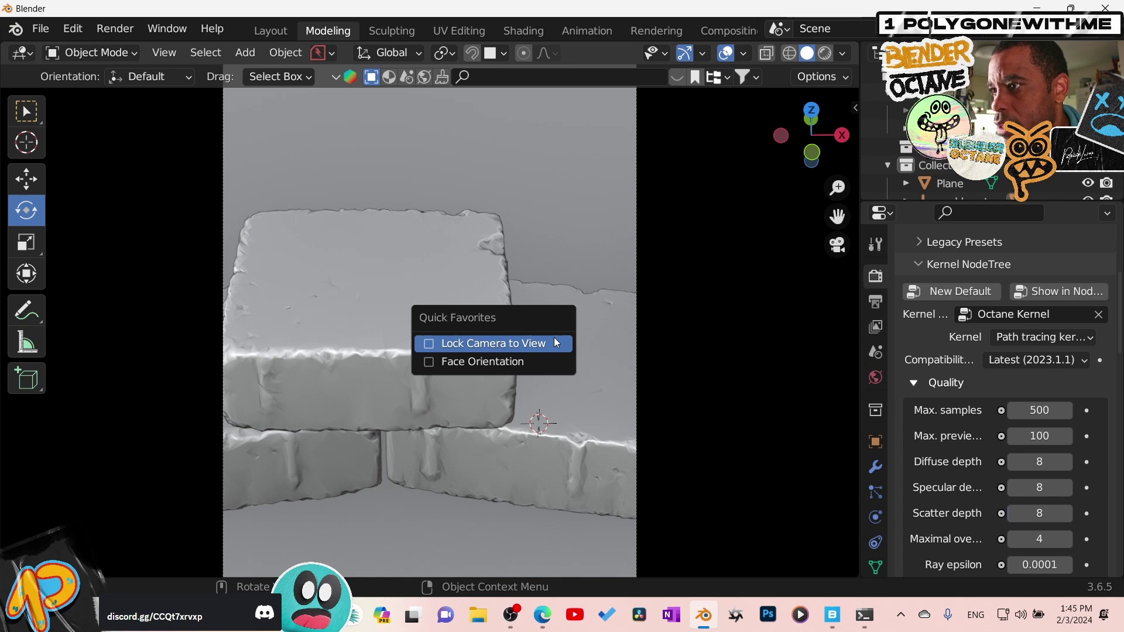
pyautogui.click(553, 341)
pyautogui.scroll(-5, 545, 345)
pyautogui.moveTo(543, 345); pyautogui.dragTo(432, 405, button='middle')
pyautogui.press('q')
pyautogui.click(432, 405)
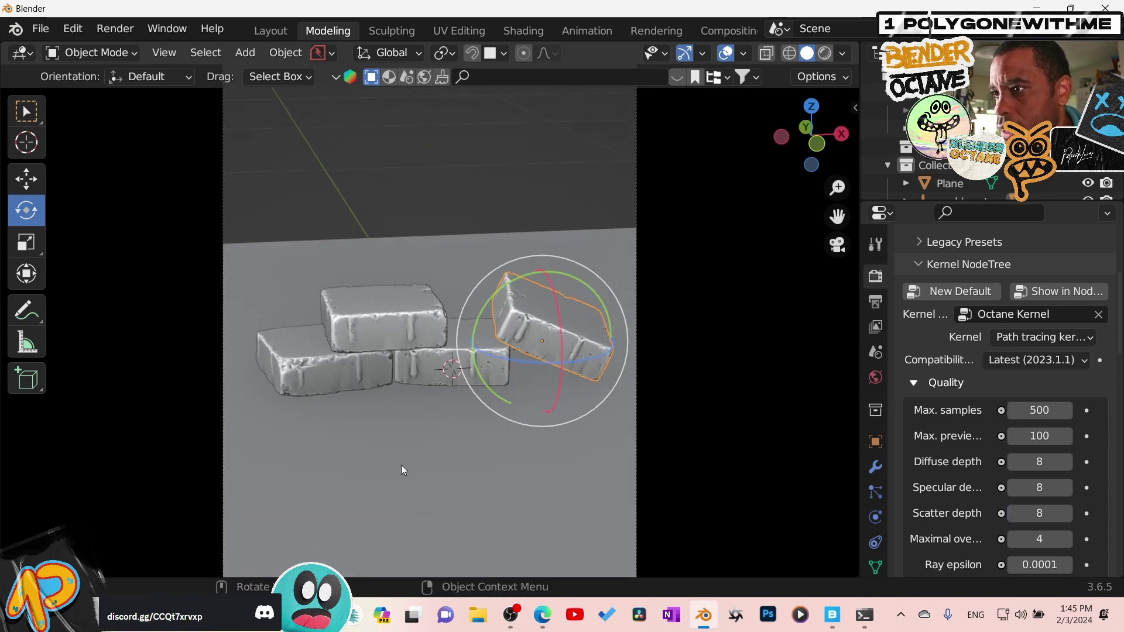
# - Delete the ground plane and add a Cyc Wall mesh in its place as the backdrop
pyautogui.click(455, 457)
pyautogui.scroll(-5, 455, 440)
pyautogui.press('x')
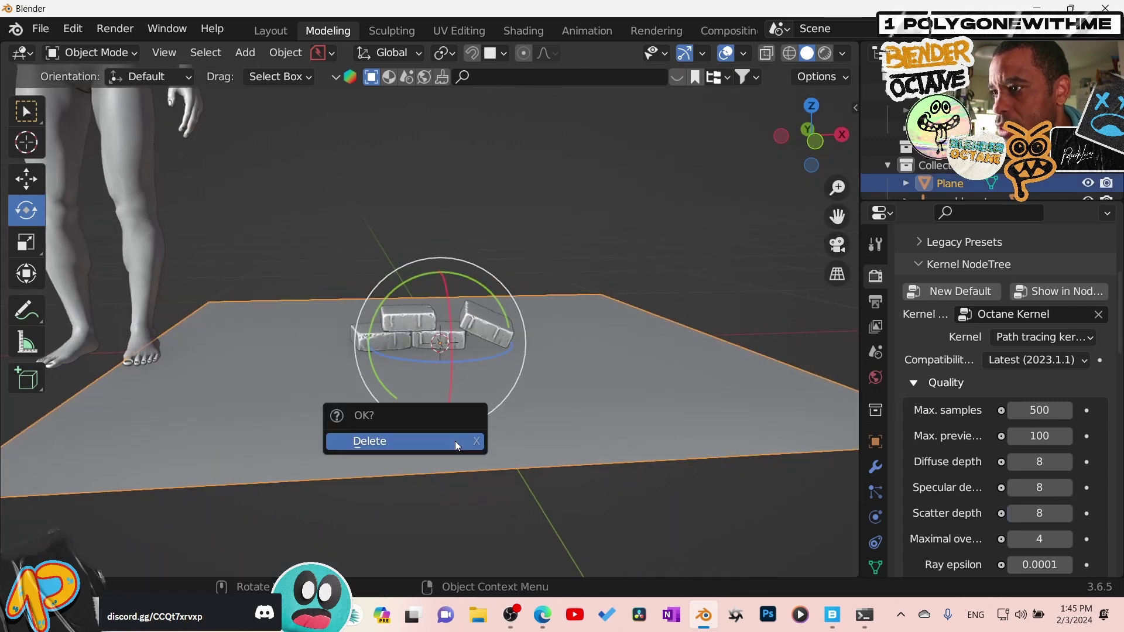
pyautogui.click(455, 441)
pyautogui.hotkey('shift', 'a')
pyautogui.moveTo(410, 190)
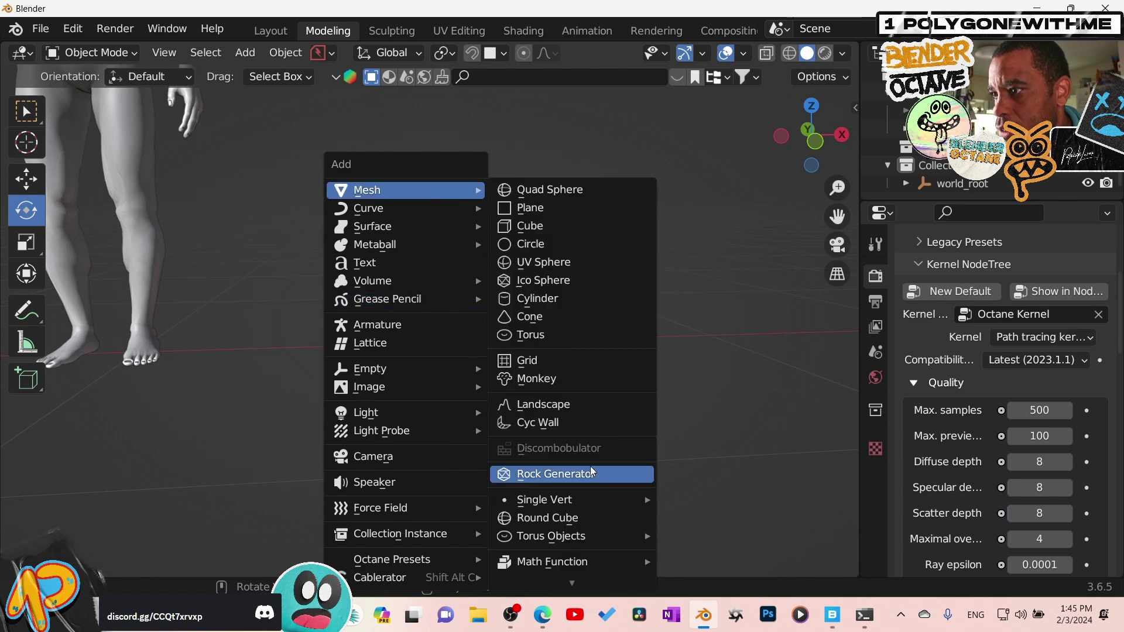
pyautogui.click(544, 419)
pyautogui.scroll(-4, 543, 415)
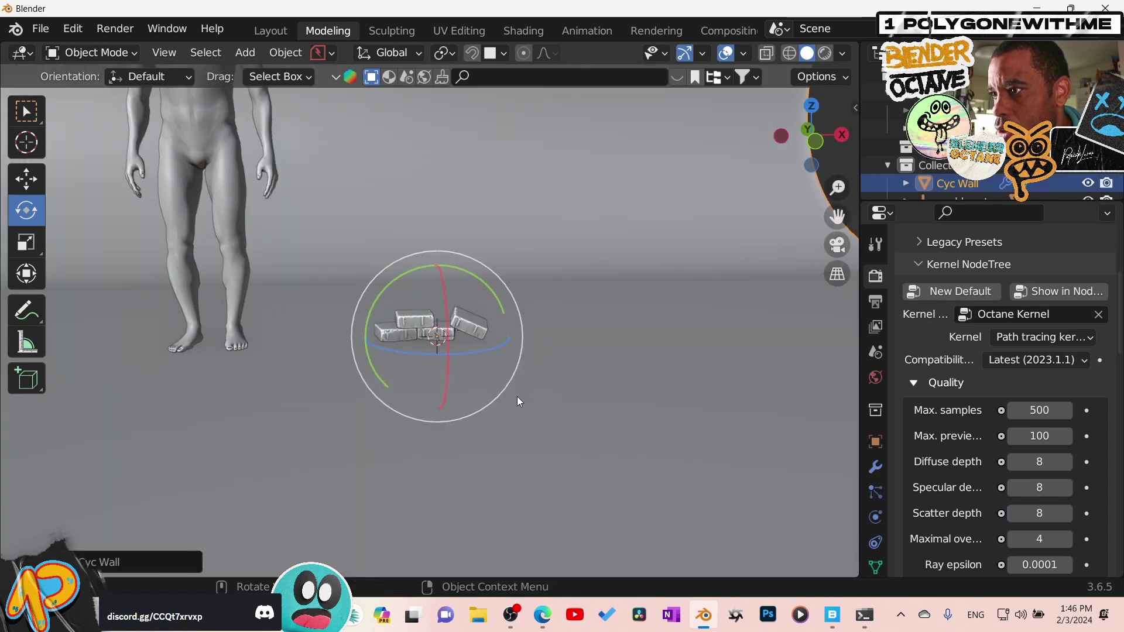
# - Move the Cyc Wall backdrop along the global Y axis in the negative direction
pyautogui.moveTo(518, 398); pyautogui.dragTo(580, 427, button='middle')
pyautogui.press('g')
pyautogui.press('y')
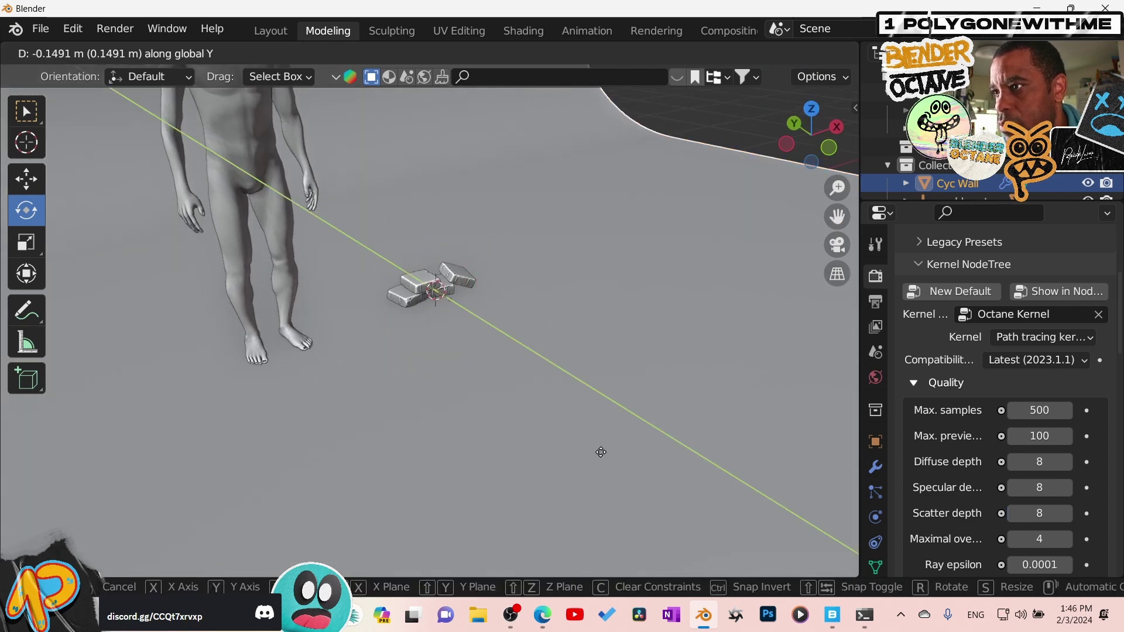
pyautogui.click(642, 449)
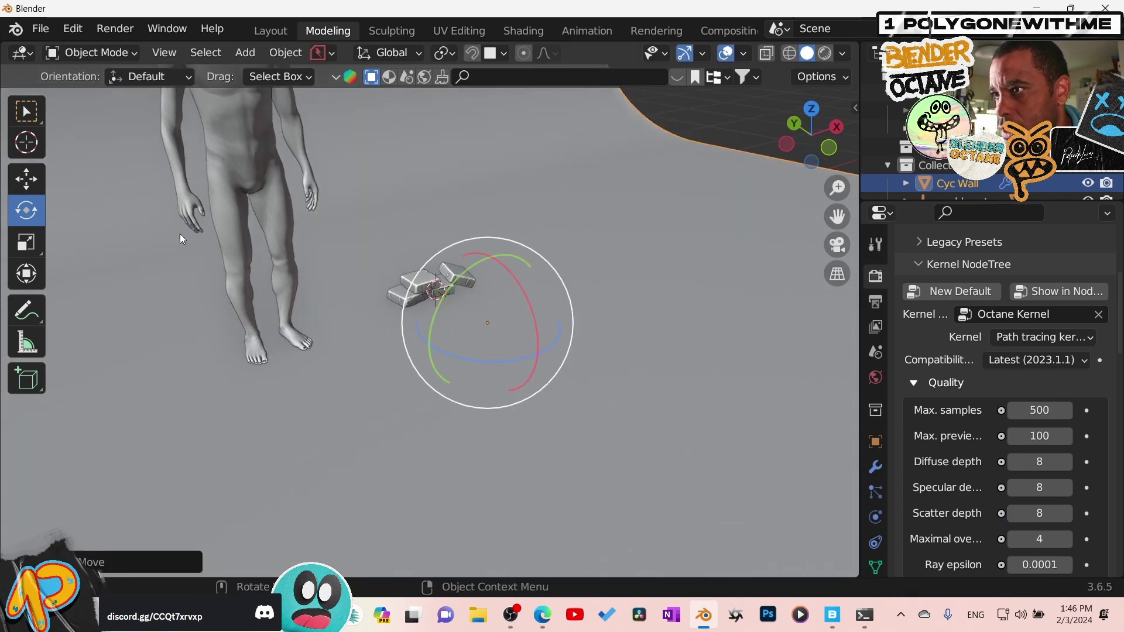
# - Delete the human reference figure standing beside the pavestones
pyautogui.click(236, 146)
pyautogui.press('Delete')
pyautogui.moveTo(248, 167); pyautogui.dragTo(457, 316, button='middle')
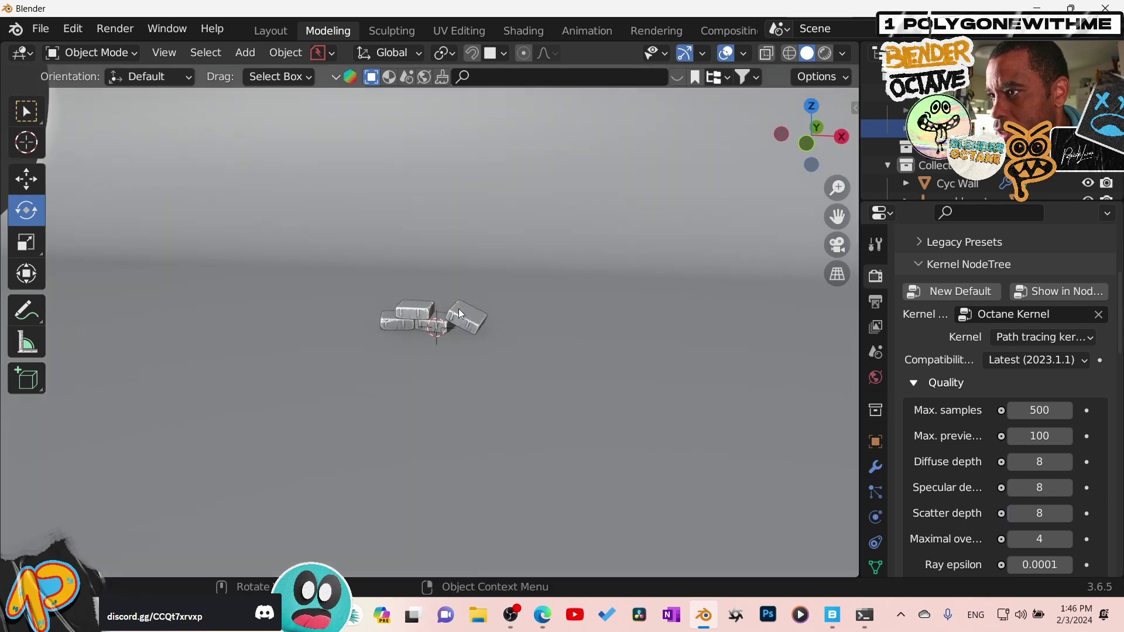
# - Select the top pavestone and show the camera view in Rendered shading in the Layout workspace
pyautogui.click(447, 306)
pyautogui.press('KP_Decimal')
pyautogui.press('KP_0')
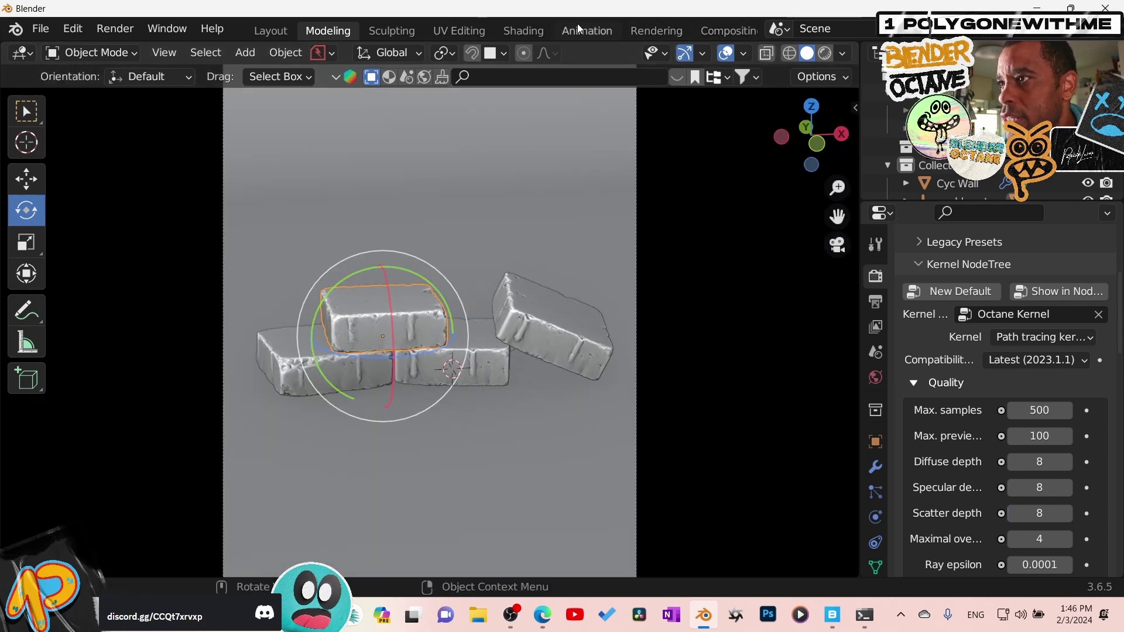
pyautogui.click(270, 30)
pyautogui.press('z')
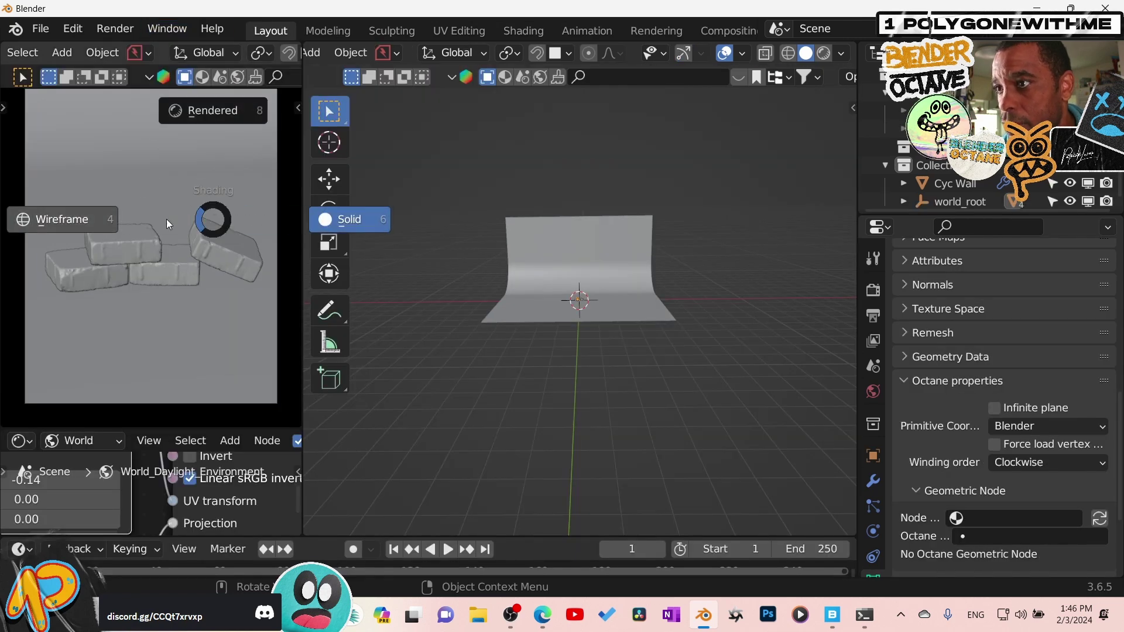
pyautogui.click(208, 109)
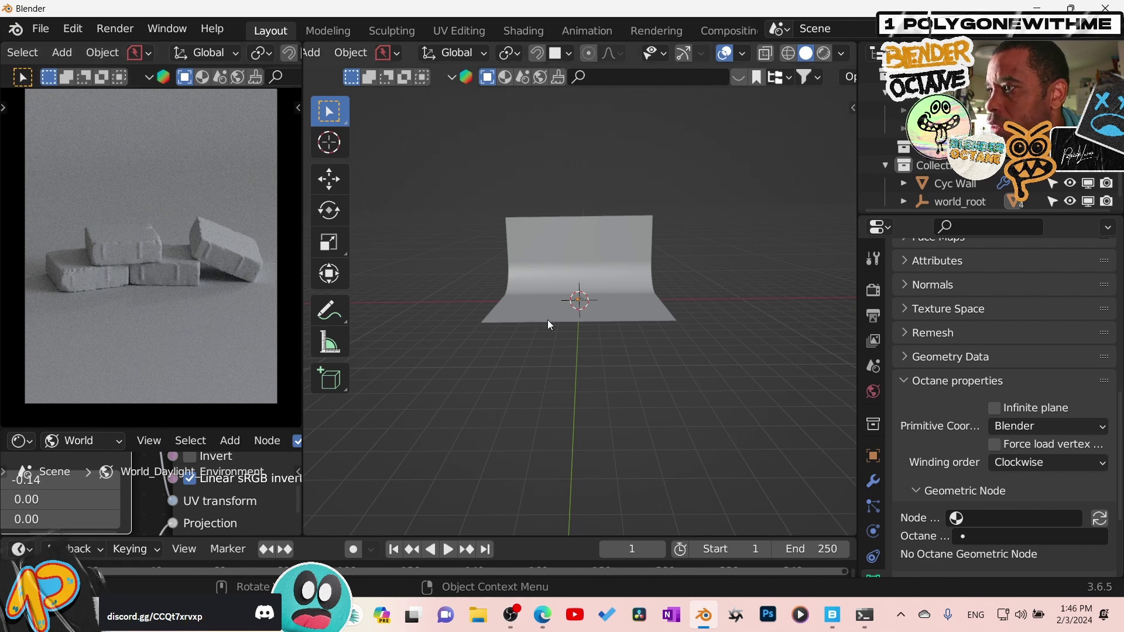
# - Set the Octane camera imager's OCIO view to sRGB: AgX
pyautogui.scroll(6, 582, 322)
pyautogui.moveTo(582, 322); pyautogui.dragTo(655, 374, button='middle')
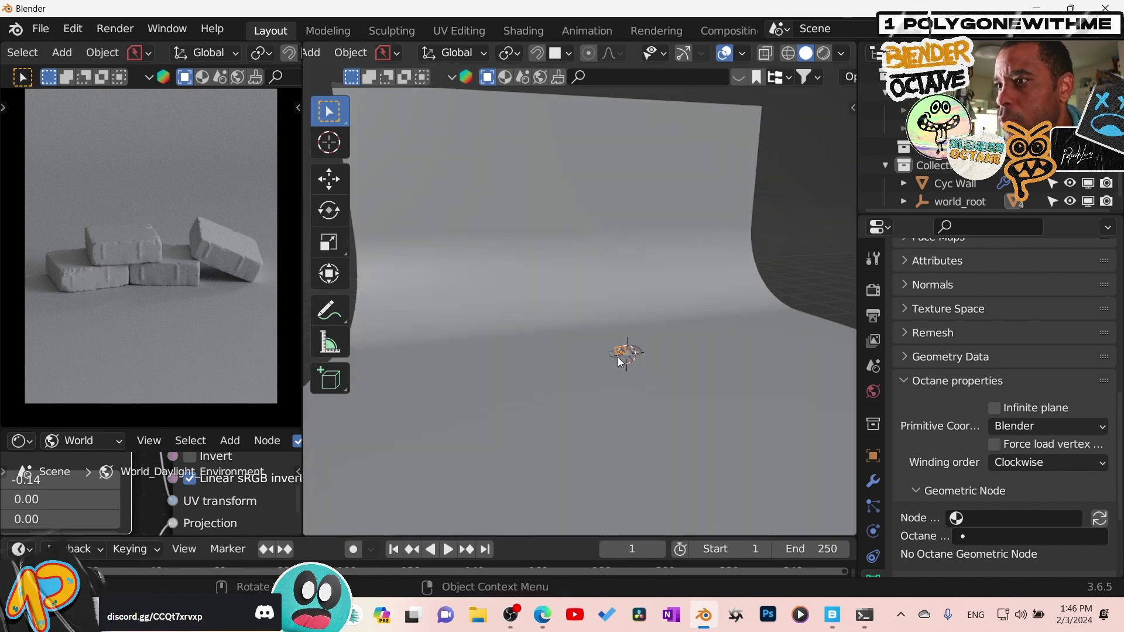
pyautogui.press('n')
pyautogui.press('n')
pyautogui.press('n')
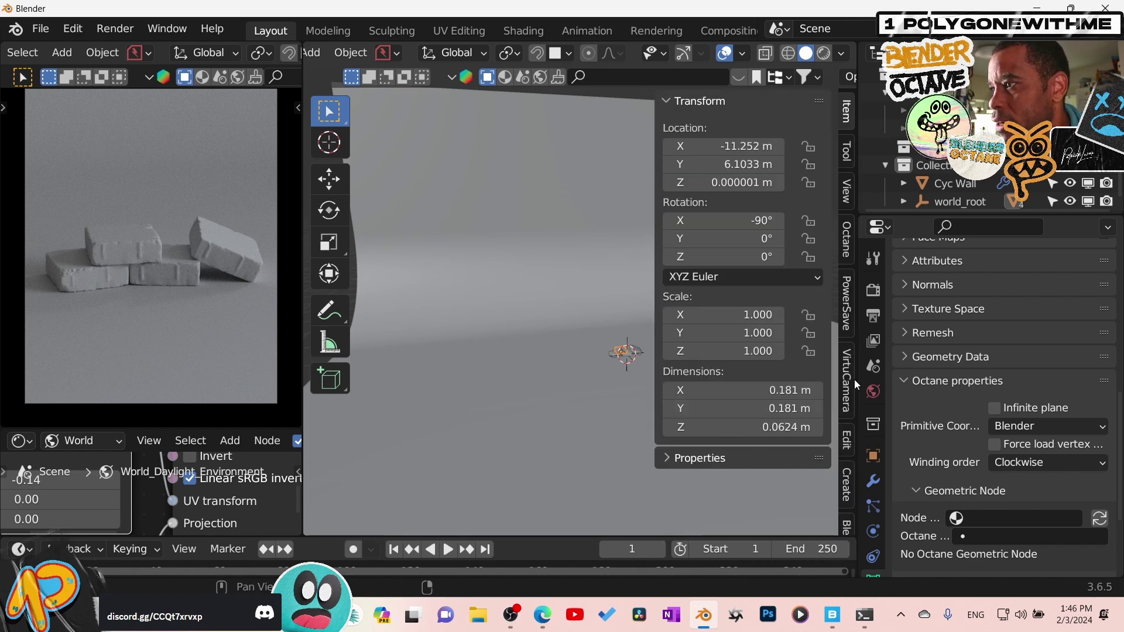
pyautogui.click(847, 249)
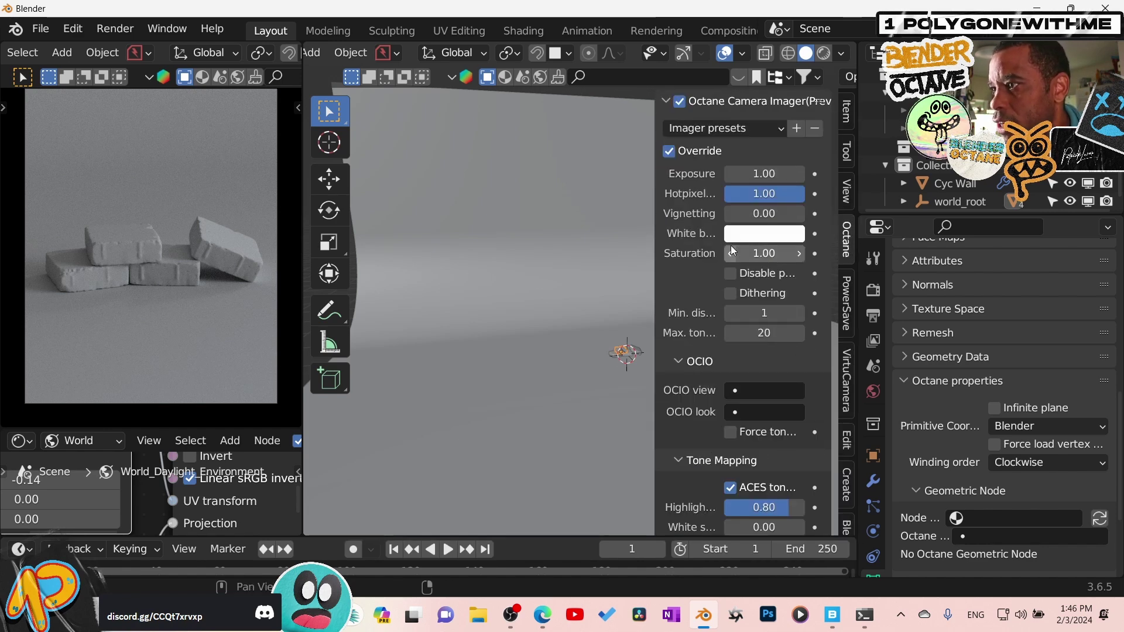
pyautogui.click(764, 398)
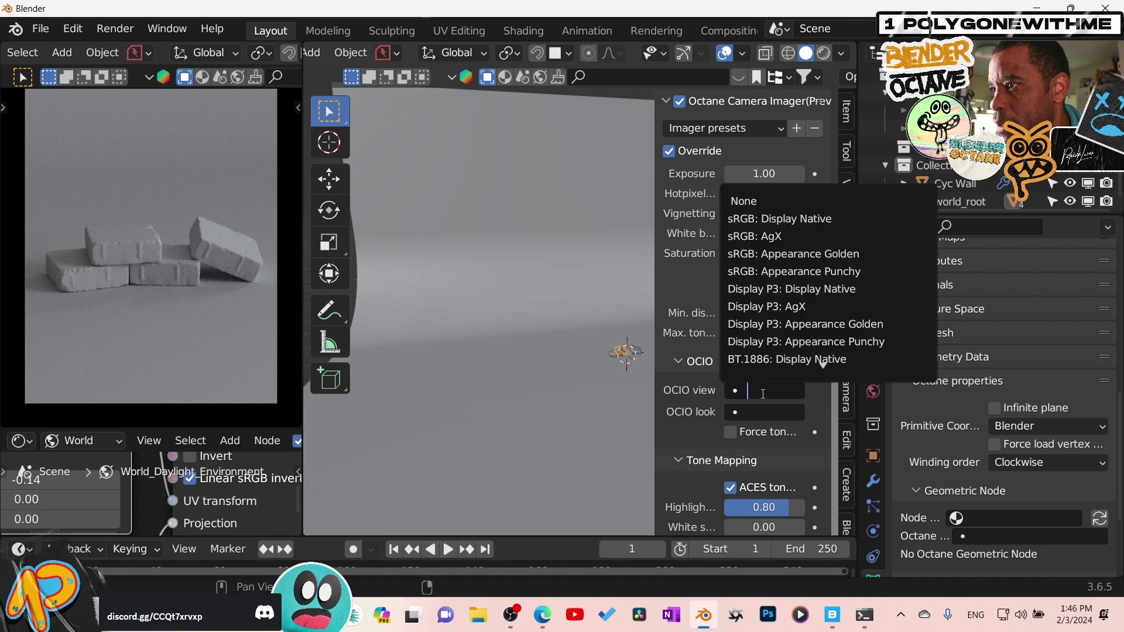
pyautogui.click(761, 236)
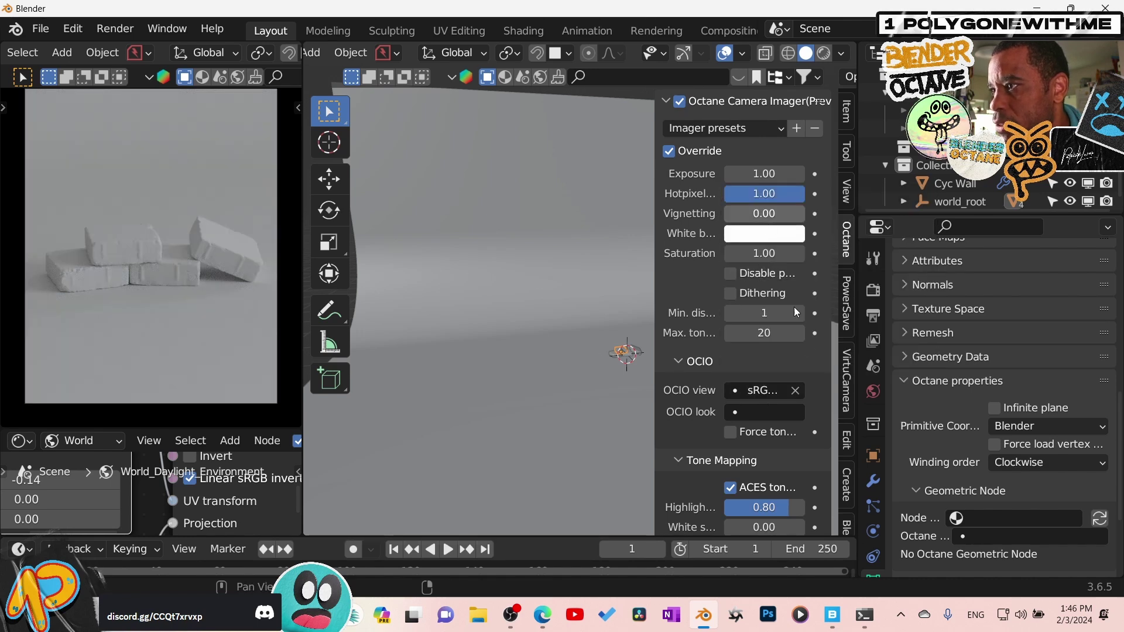
# - Disable ACES tone mapping in the Octane camera imager and raise the exposure to 1.51
pyautogui.click(732, 487)
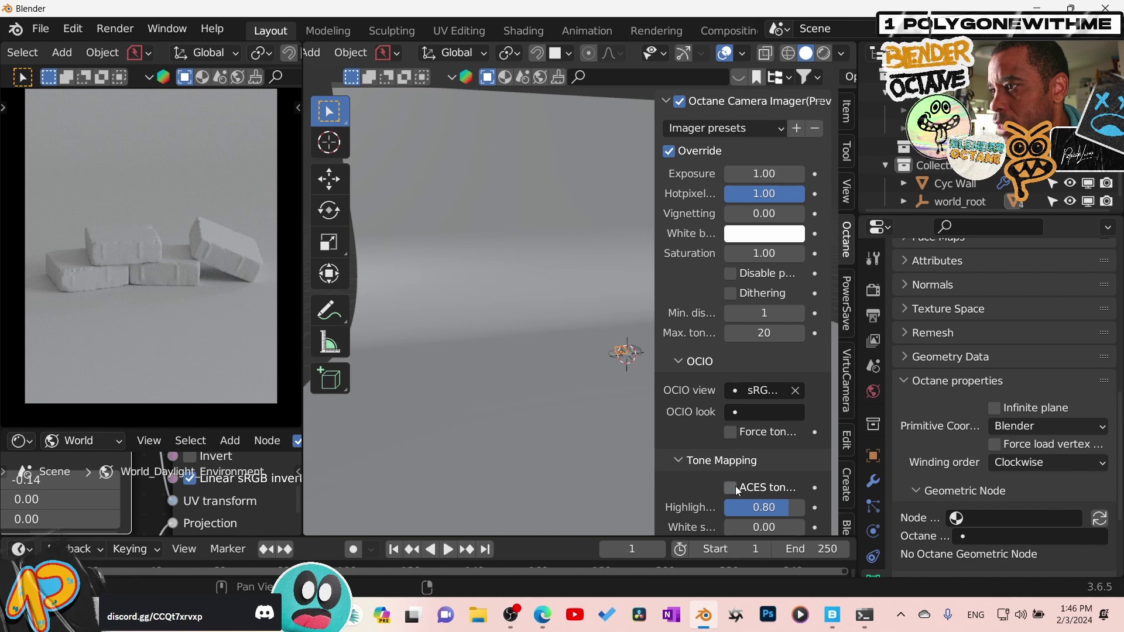
pyautogui.click(691, 465)
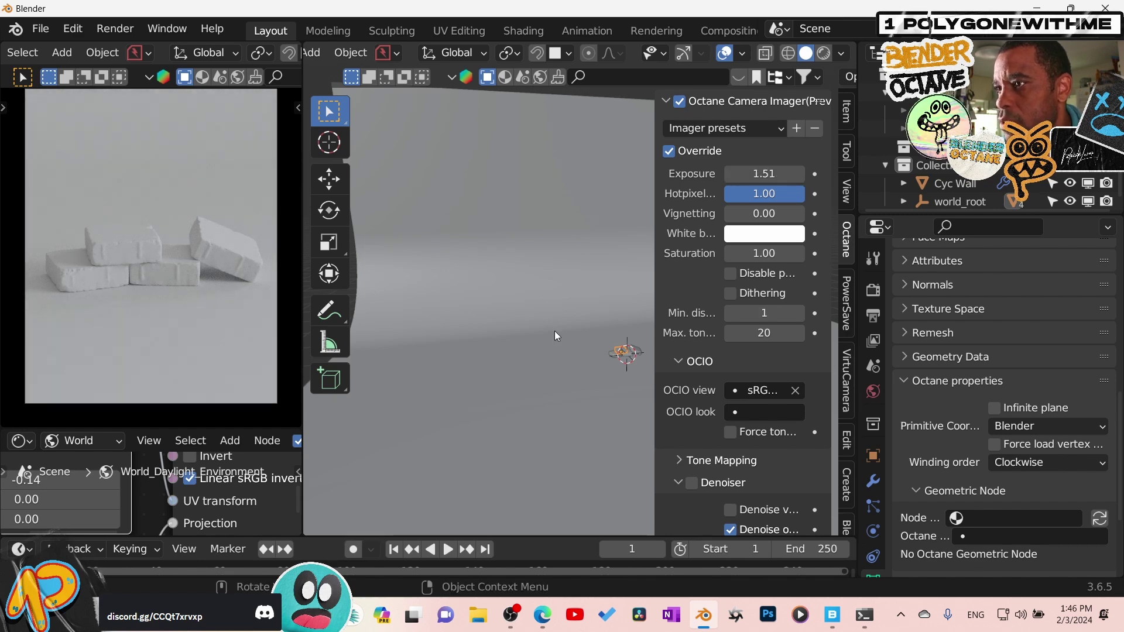
pyautogui.press('n')
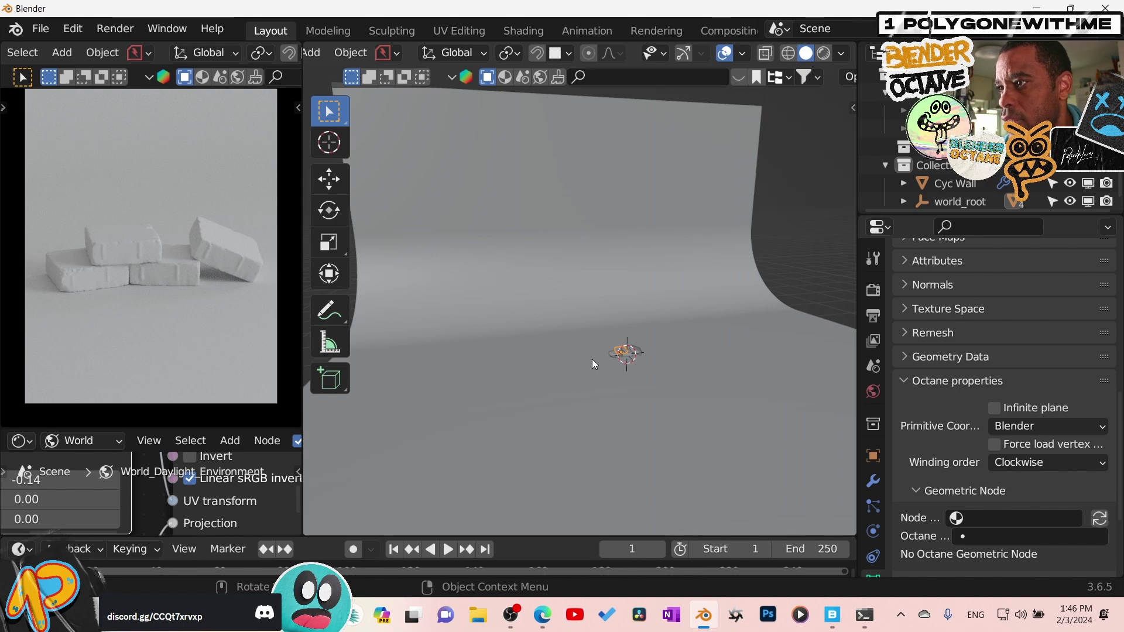
# - Change the large 3D viewport into a maximized Shader Editor showing the Urban Street Pavestone material
pyautogui.scroll(4, 332, 55)
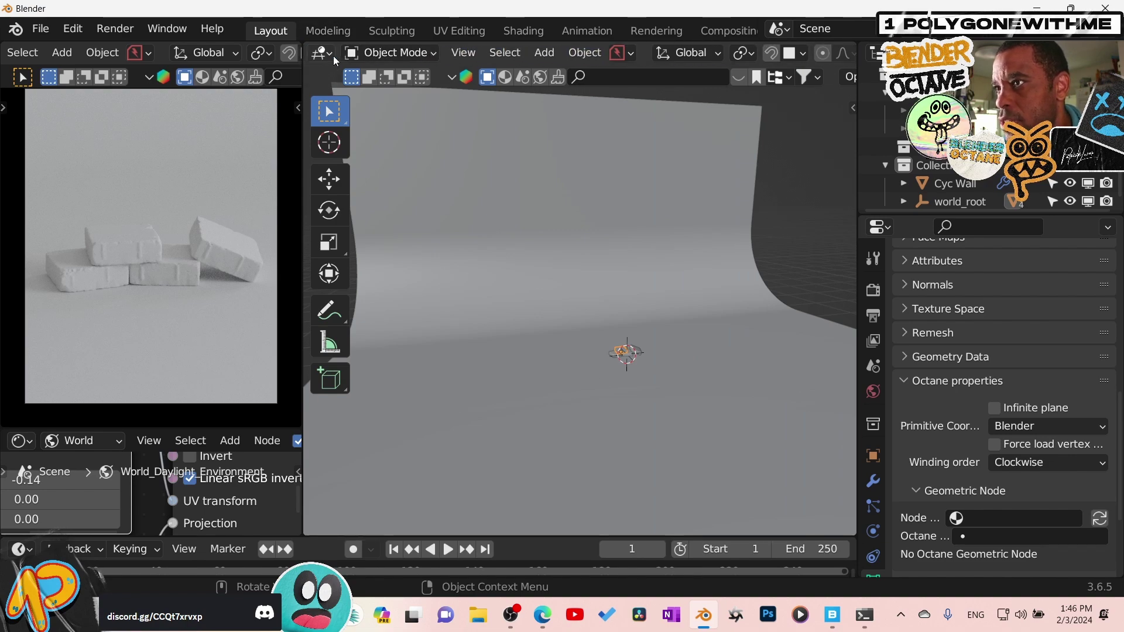
pyautogui.click(342, 52)
pyautogui.click(332, 51)
pyautogui.click(332, 51)
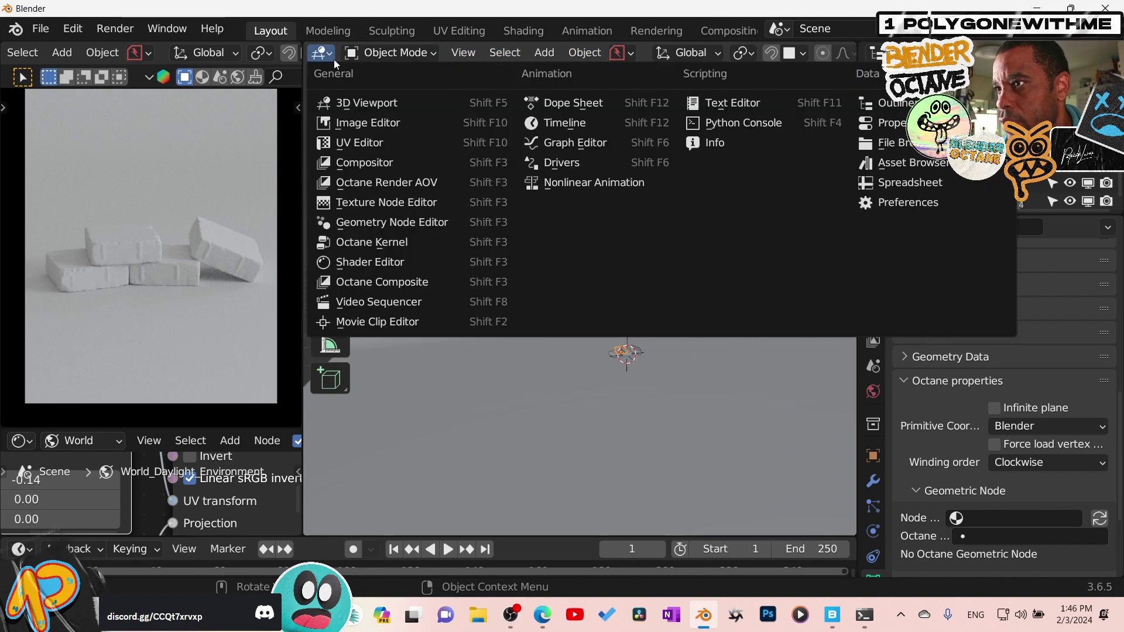
pyautogui.click(375, 261)
pyautogui.hotkey('ctrl', 'space')
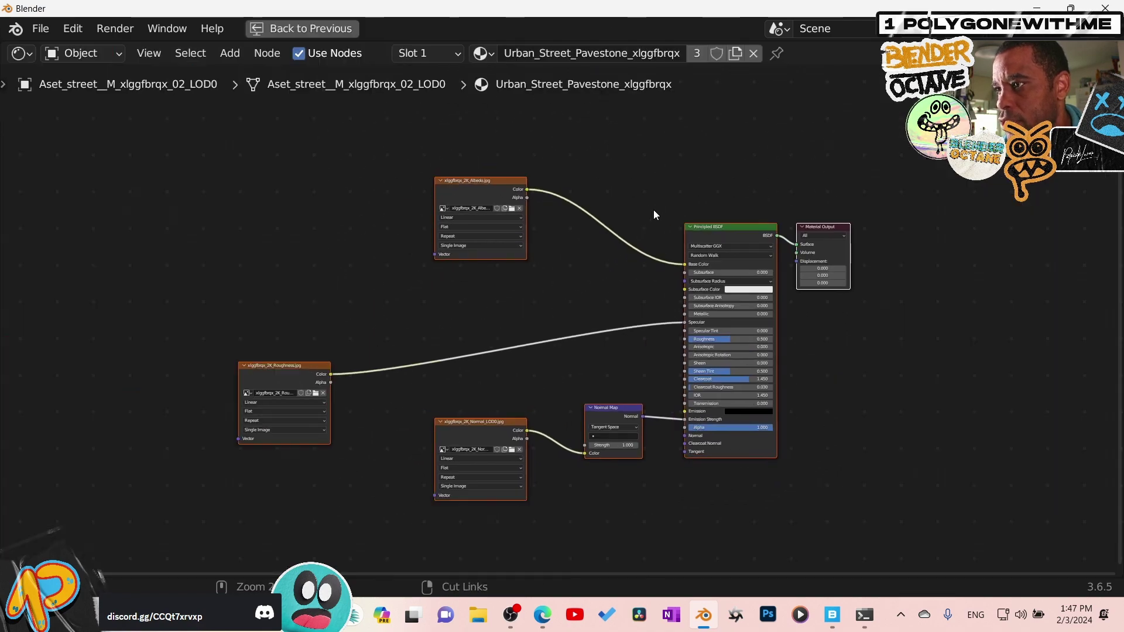
# - Place the roughness texture node between the albedo and normal textures and connect its Color to the Principled BSDF's Roughness
pyautogui.scroll(3, 653, 210)
pyautogui.moveTo(171, 400); pyautogui.dragTo(471, 299)
pyautogui.moveTo(436, 394); pyautogui.dragTo(416, 381, button='middle')
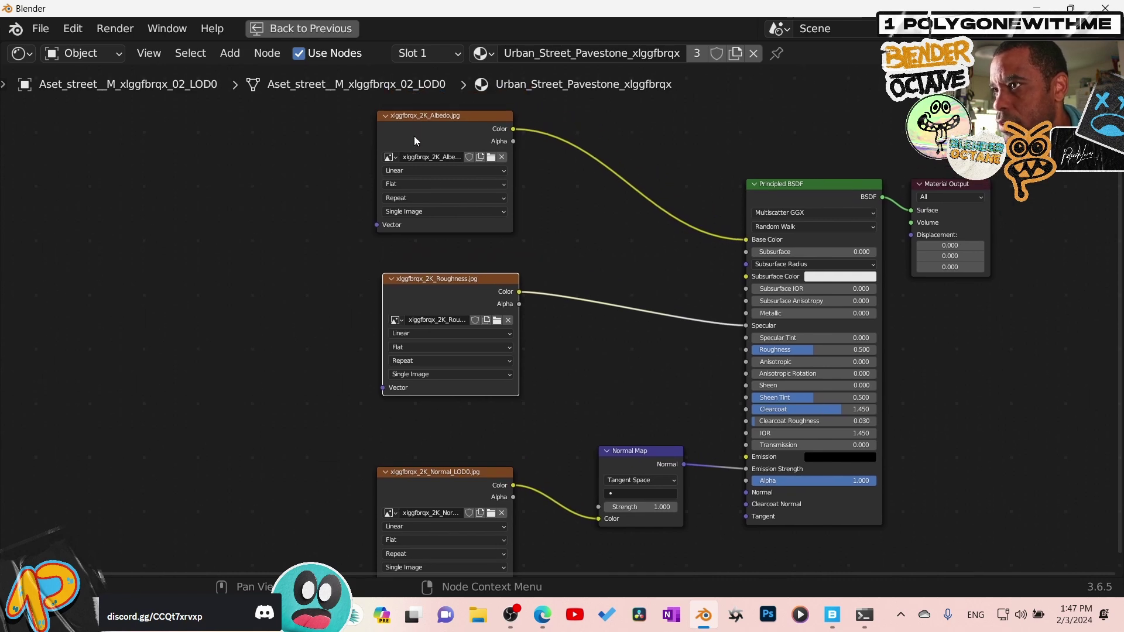
pyautogui.moveTo(515, 291); pyautogui.dragTo(749, 351)
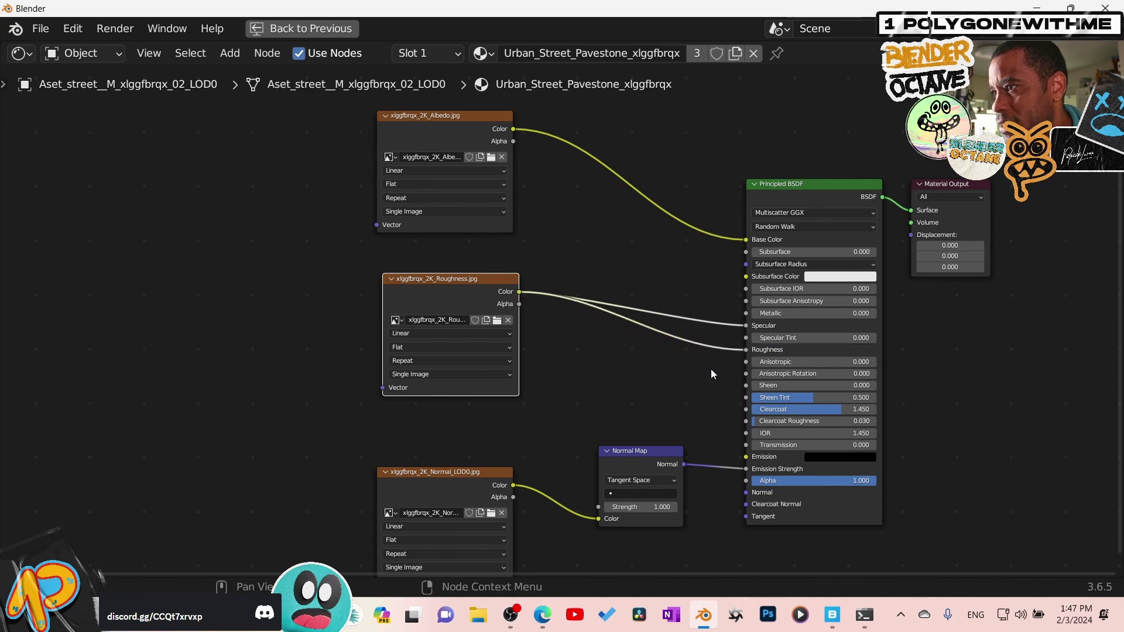
# - Reroute the Normal Map output from Emission Strength to the Principled BSDF's Normal input and restore the multi-editor layout
pyautogui.keyDown('shift'); pyautogui.scroll(-5, 473, 384); pyautogui.keyUp('shift')
pyautogui.moveTo(457, 395); pyautogui.dragTo(464, 375)
pyautogui.moveTo(630, 362); pyautogui.dragTo(598, 363)
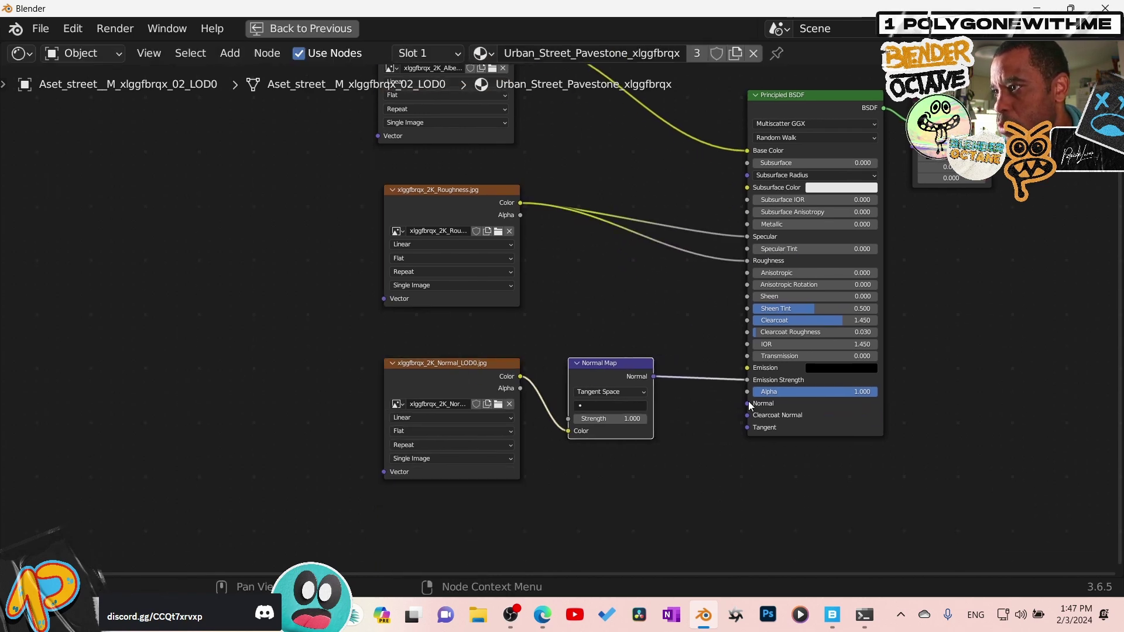
pyautogui.moveTo(750, 378); pyautogui.dragTo(753, 406)
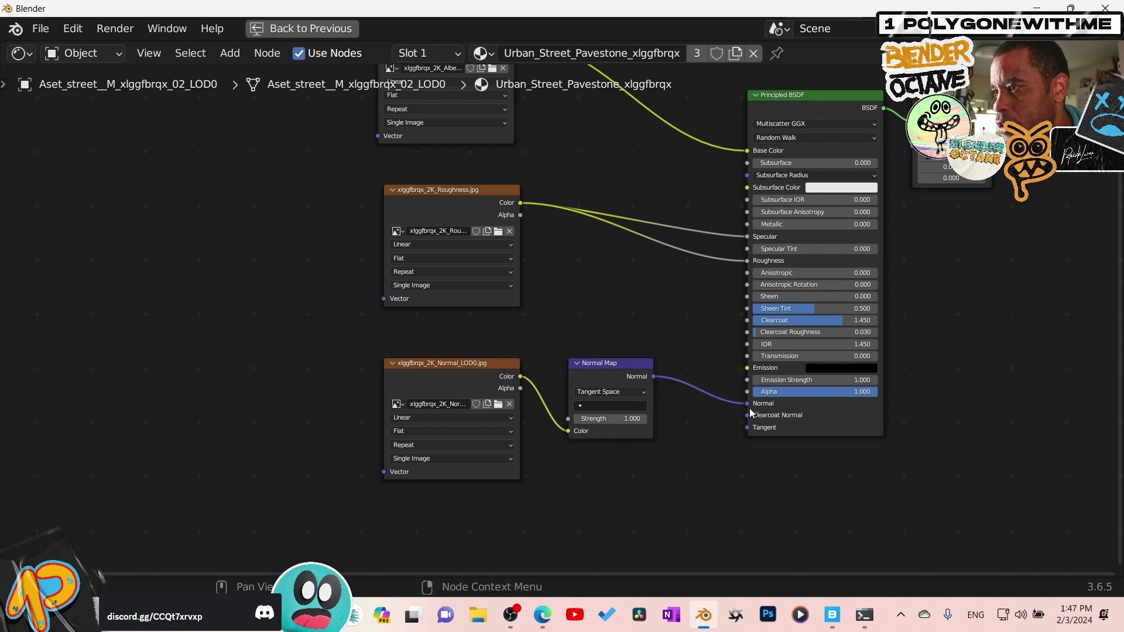
pyautogui.hotkey('ctrl', 'space')
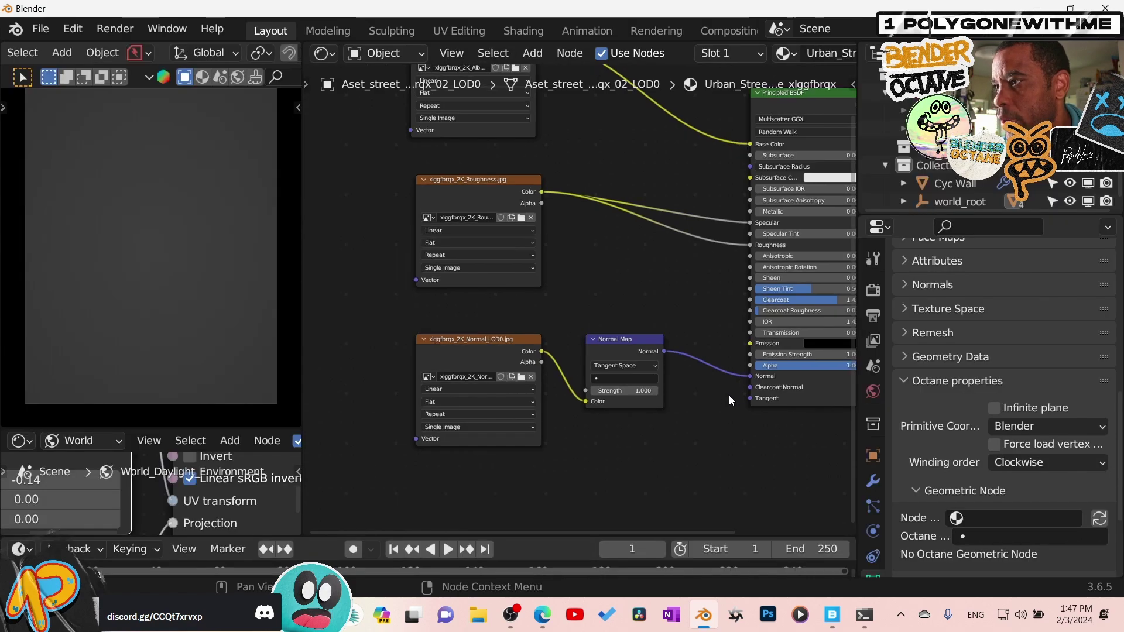
# - Convert the pavestone material to an Octane material, applying the converter to only the selected material
pyautogui.moveTo(675, 393); pyautogui.dragTo(613, 438, button='middle')
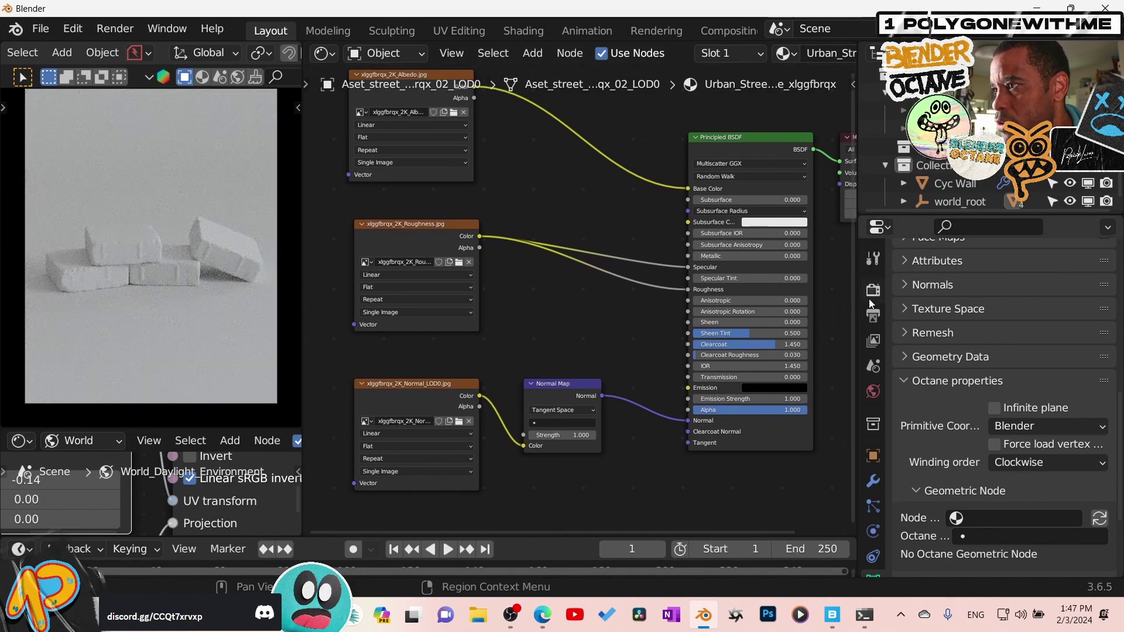
pyautogui.scroll(-3, 878, 495)
pyautogui.click(873, 520)
pyautogui.scroll(-8, 992, 457)
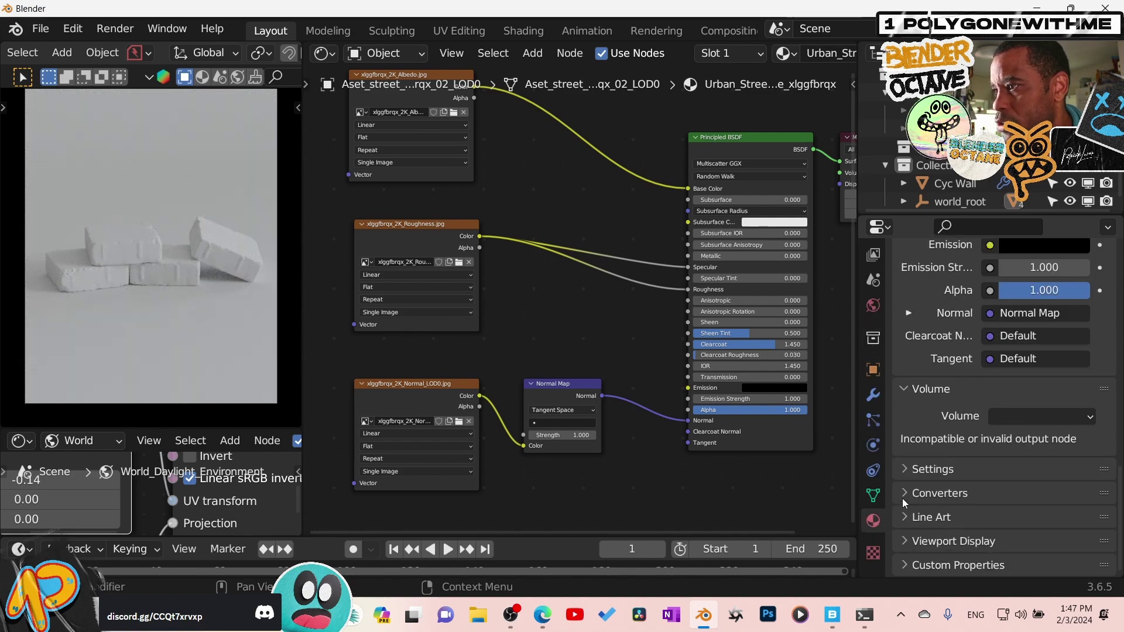
pyautogui.click(902, 494)
pyautogui.click(973, 522)
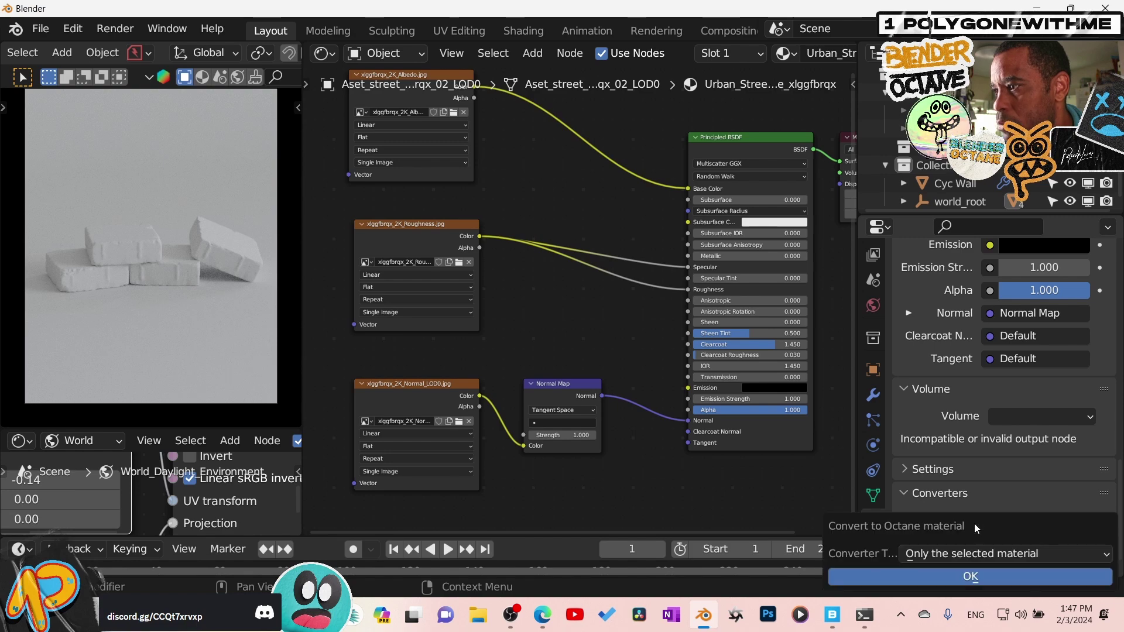
pyautogui.click(974, 573)
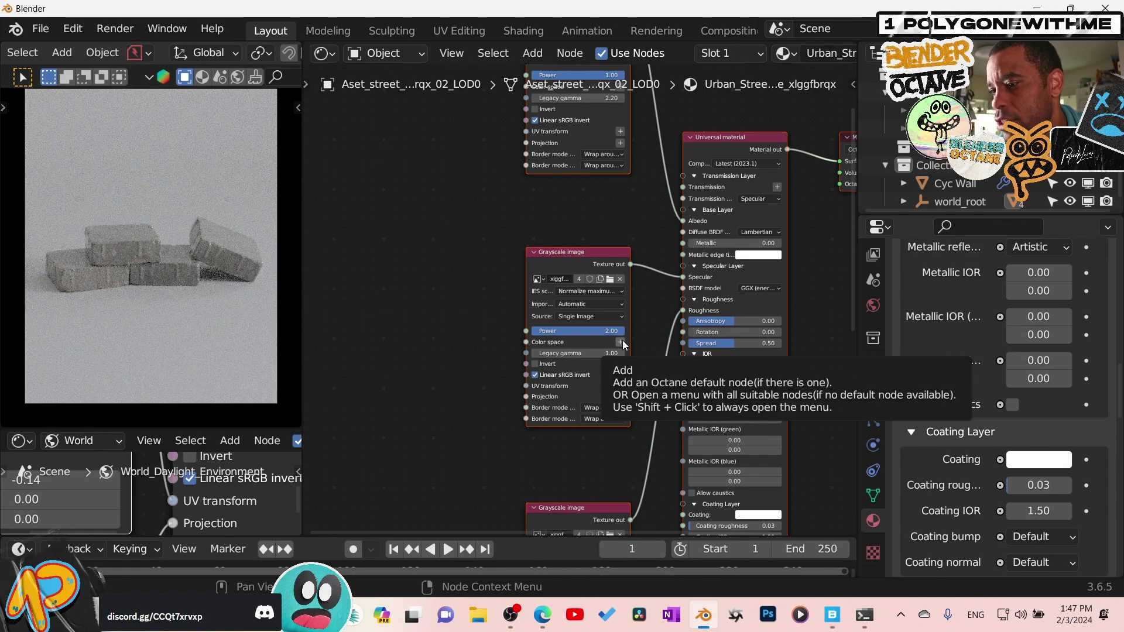
# - Duplicate the RGB image node that feeds the Universal material's Normal input and place the copy below it
pyautogui.hotkey('ctrl', 'space')
pyautogui.scroll(-4, 659, 404)
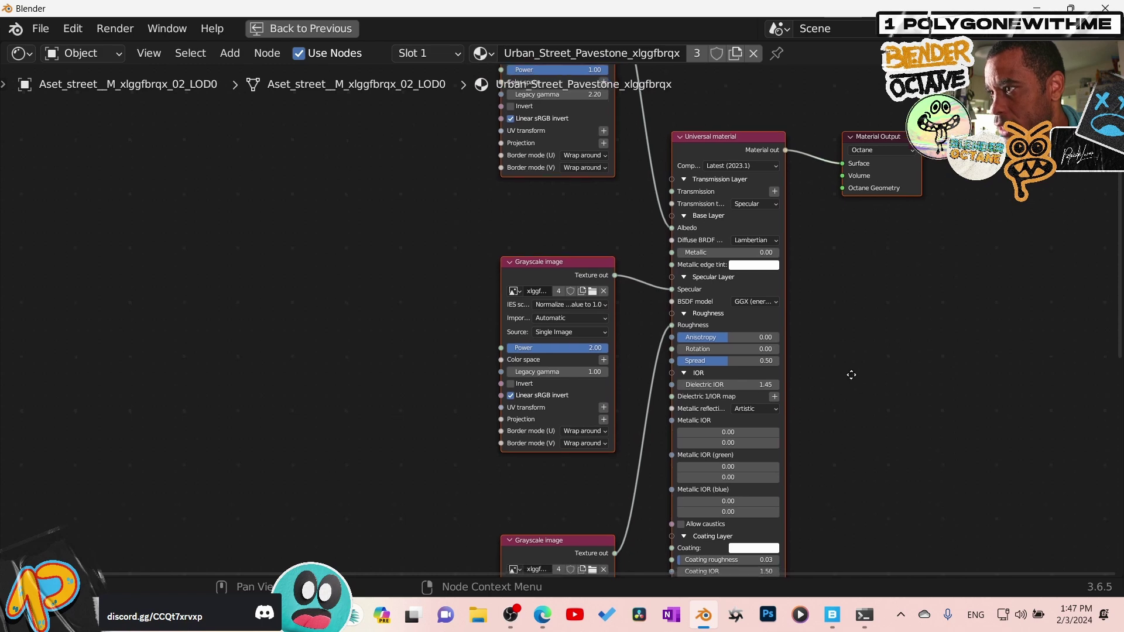
pyautogui.moveTo(743, 423); pyautogui.dragTo(511, 349, button='middle')
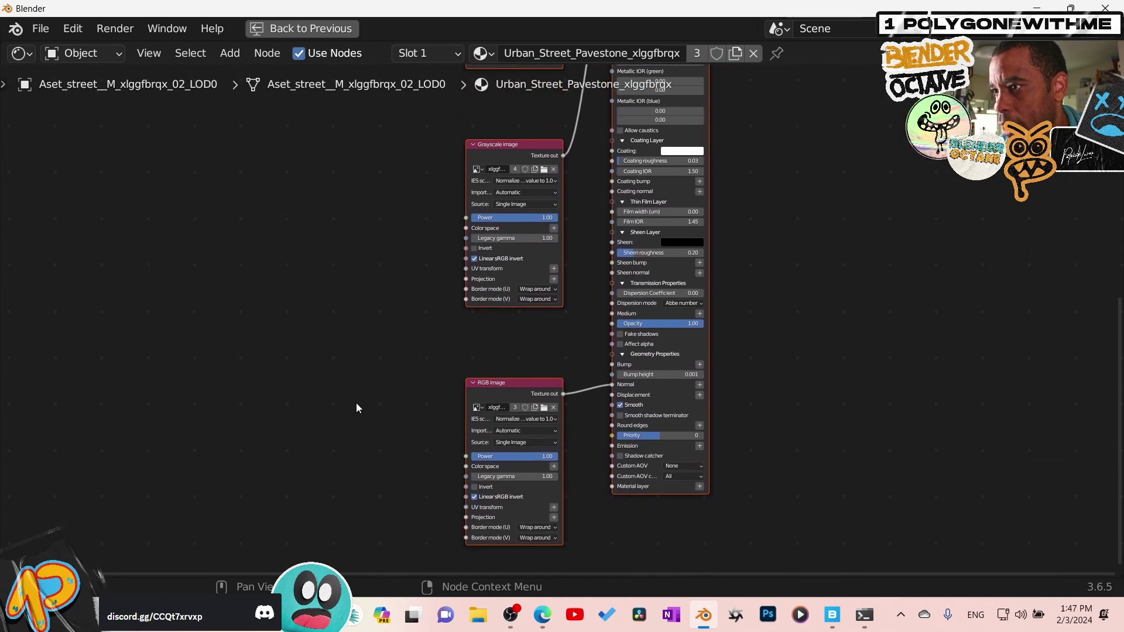
pyautogui.scroll(3, 356, 404)
pyautogui.moveTo(353, 402); pyautogui.dragTo(319, 466, button='middle')
pyautogui.moveTo(528, 448); pyautogui.dragTo(507, 419)
pyautogui.moveTo(341, 438); pyautogui.dragTo(289, 278, button='middle')
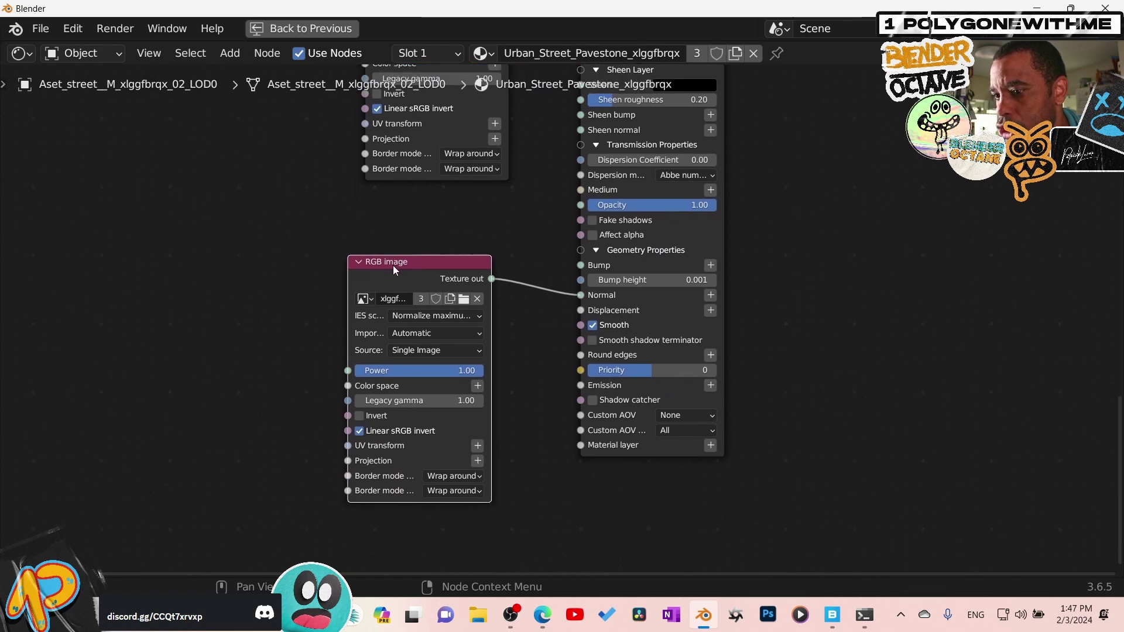
pyautogui.hotkey('shift', 'd')
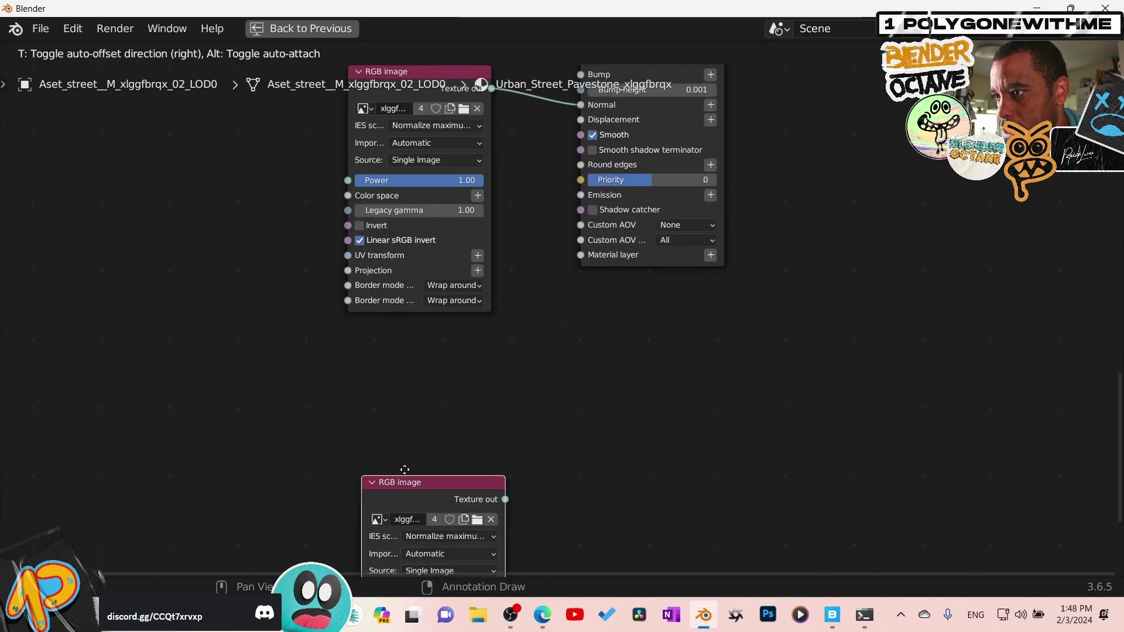
pyautogui.click(405, 298)
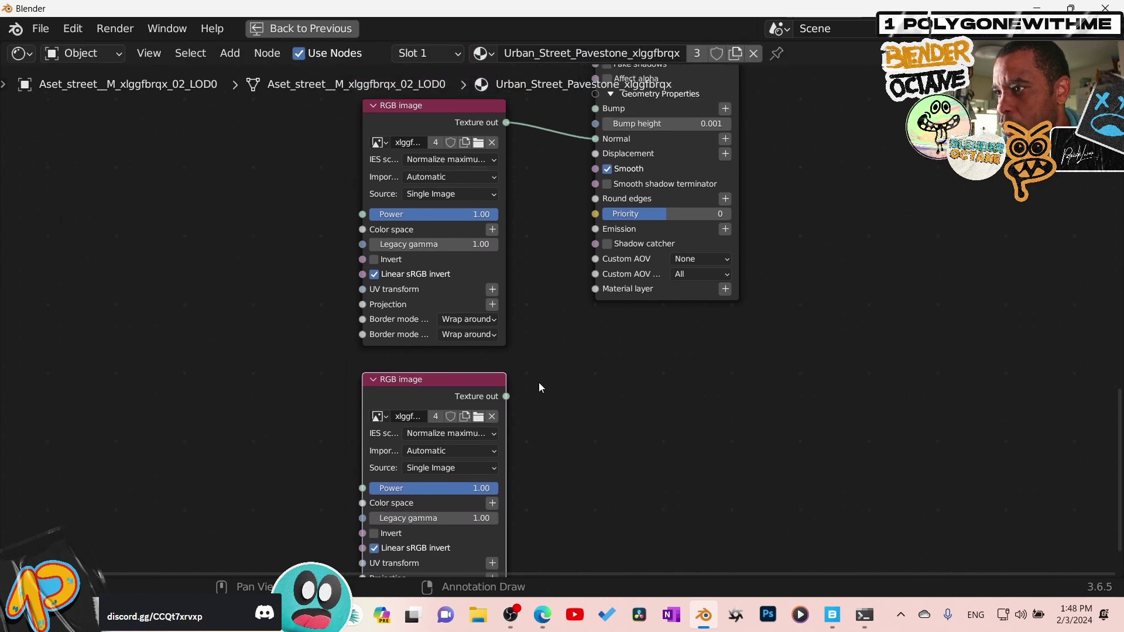
# - Add a Texture displacement node to the Universal material's Displacement input and connect the duplicated RGB image to its Texture
pyautogui.click(724, 154)
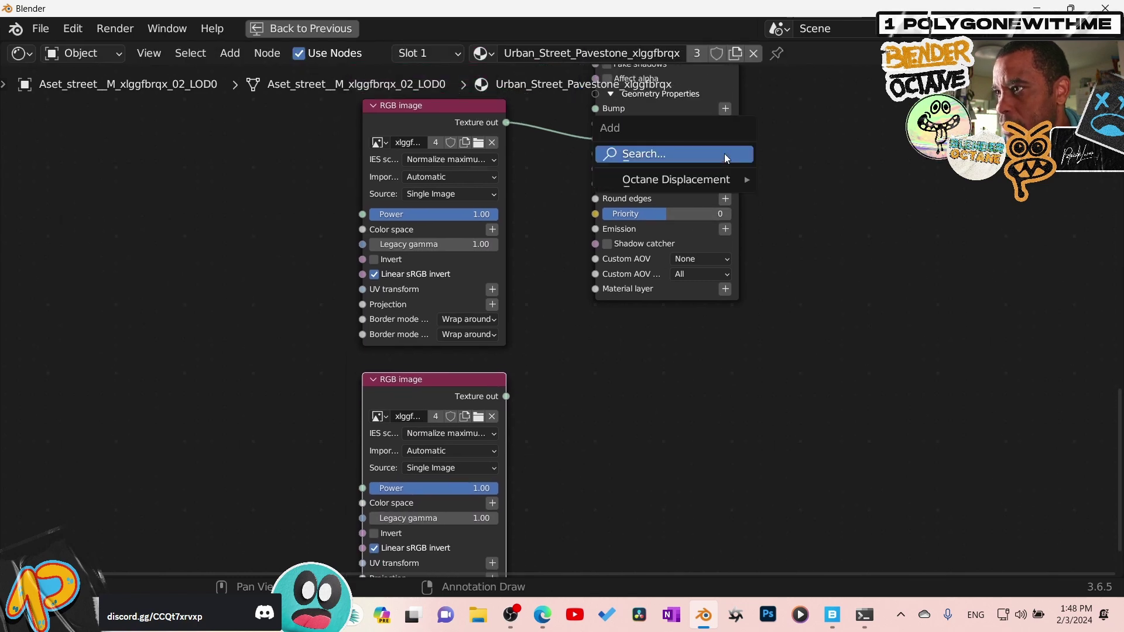
pyautogui.moveTo(673, 179)
pyautogui.click(823, 182)
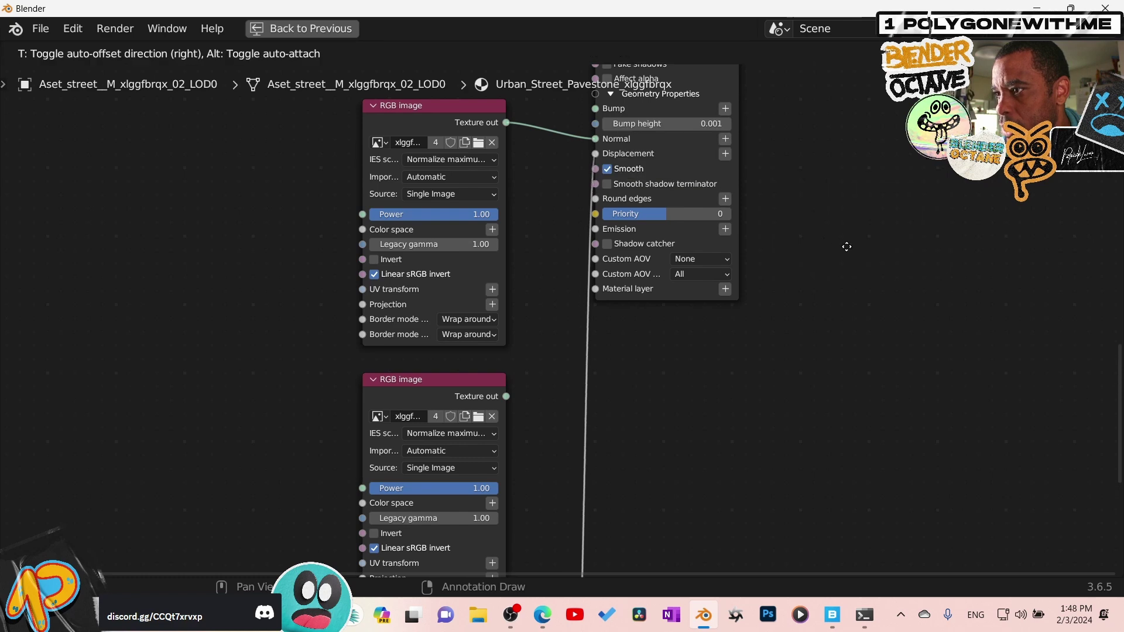
pyautogui.click(517, 450)
pyautogui.moveTo(522, 525); pyautogui.dragTo(637, 410)
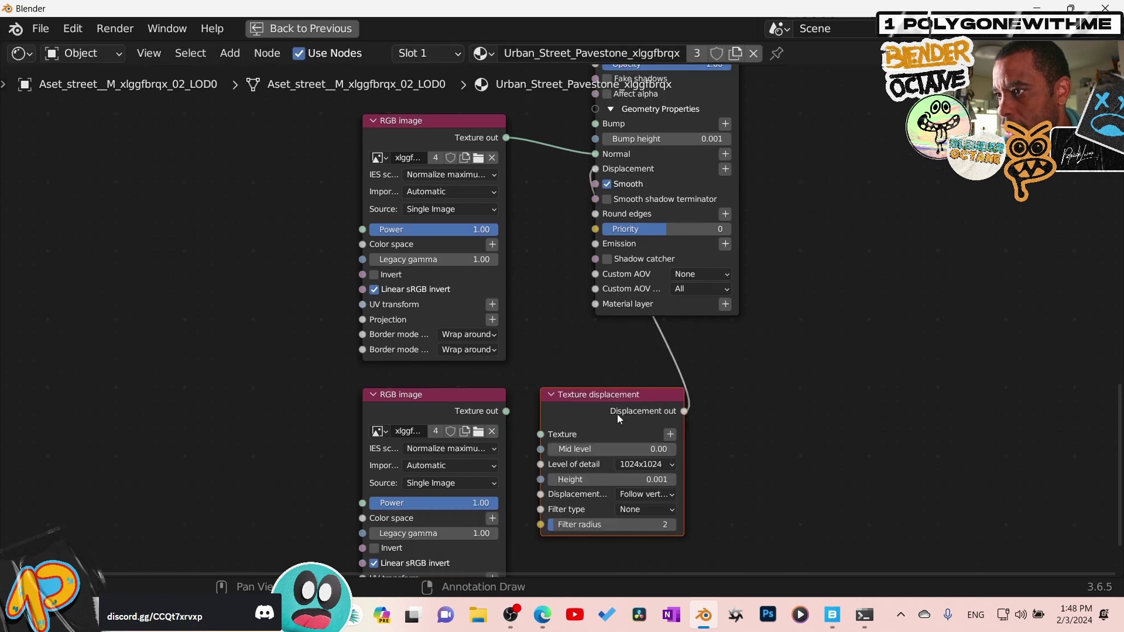
pyautogui.moveTo(505, 411); pyautogui.dragTo(540, 434)
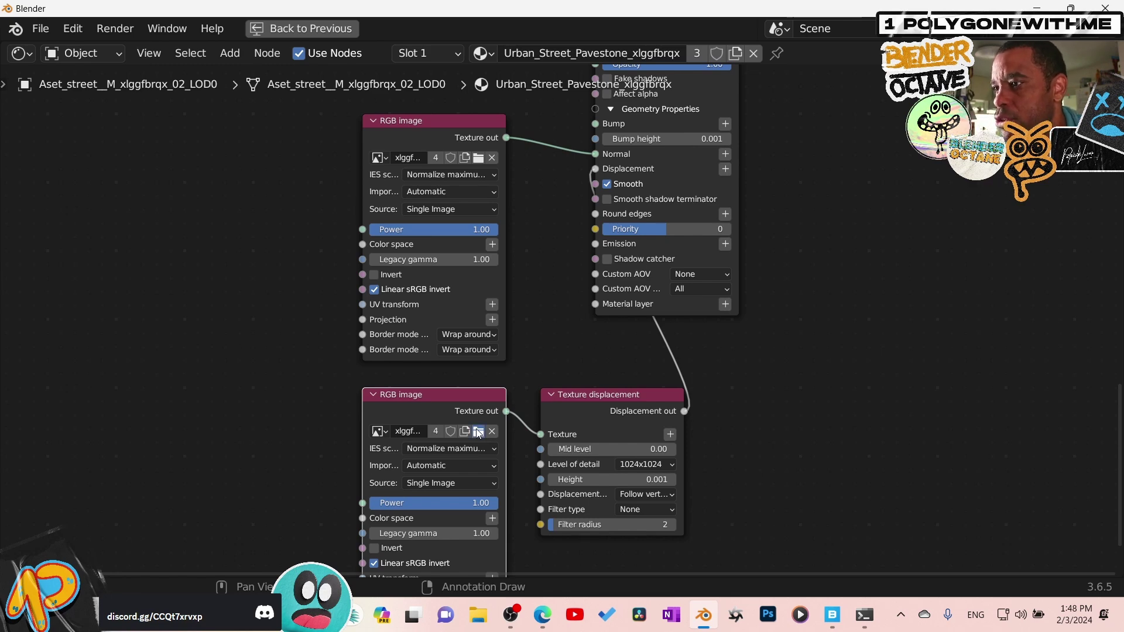
# - Load the displacement EXR texture into the lower RGB image node and set the Texture displacement's level of detail to 2048x2048
pyautogui.click(478, 432)
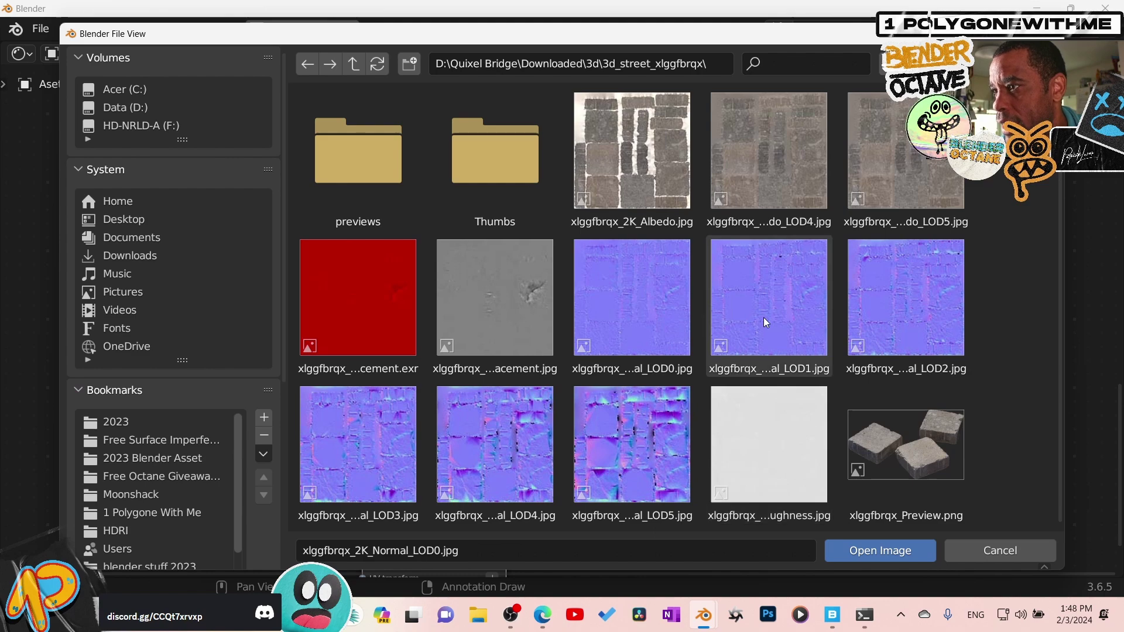
pyautogui.click(385, 340)
pyautogui.click(832, 552)
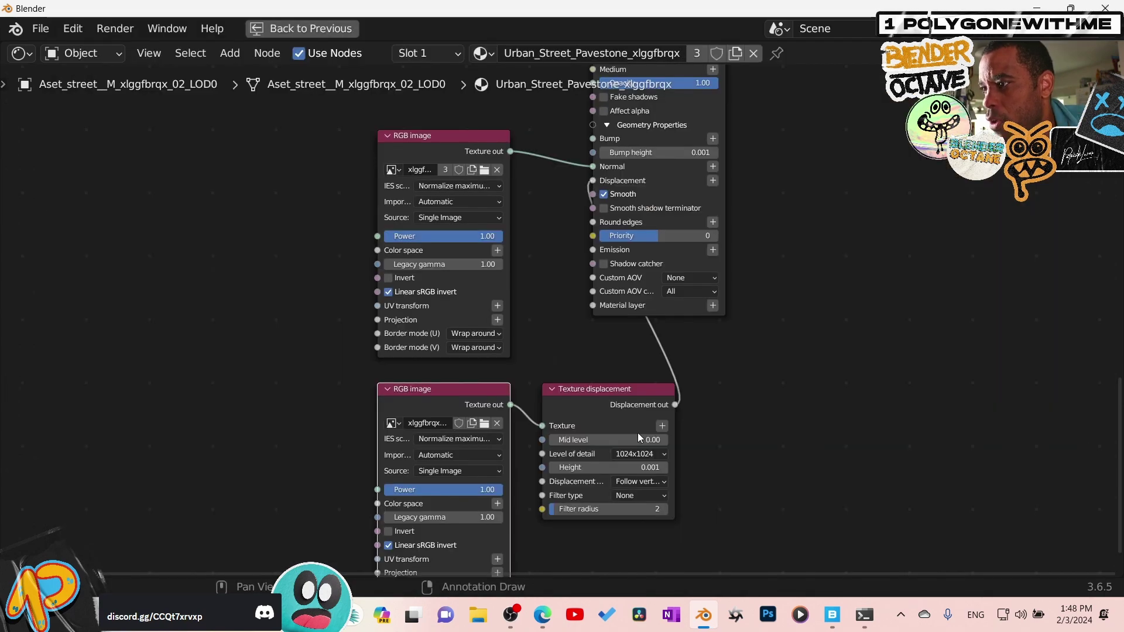
pyautogui.click(634, 460)
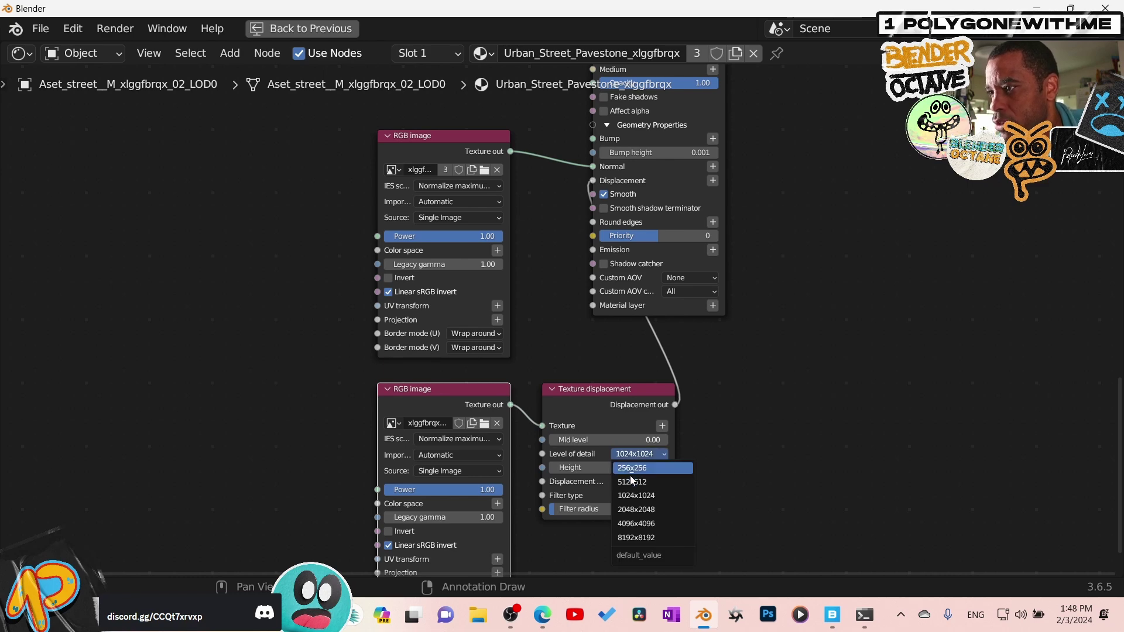
pyautogui.click(633, 508)
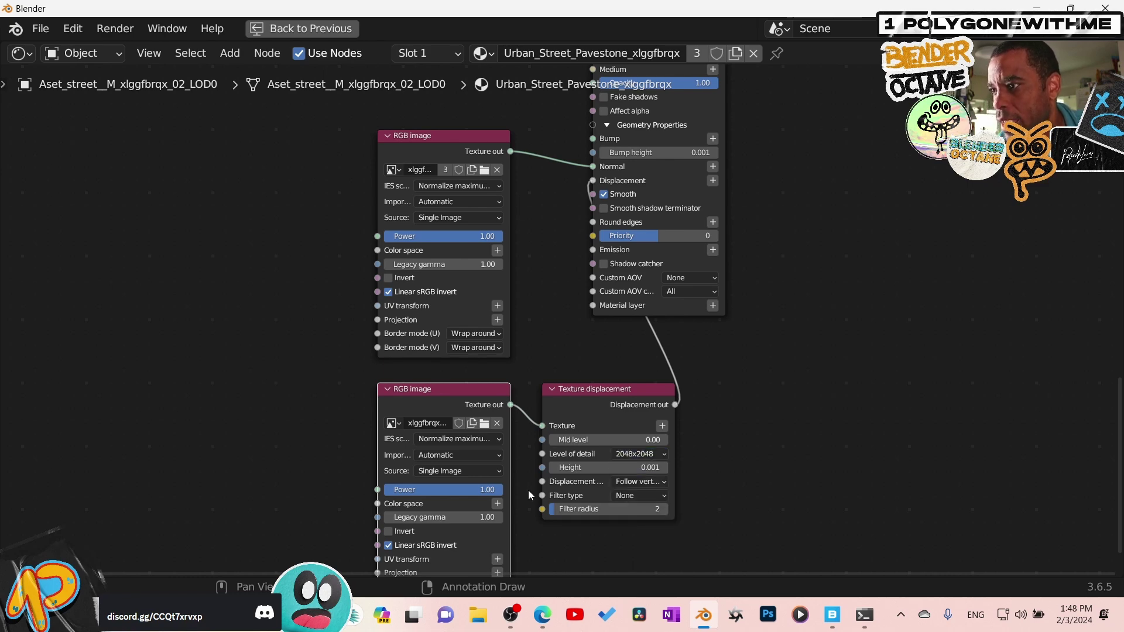
pyautogui.hotkey('ctrl', 'space')
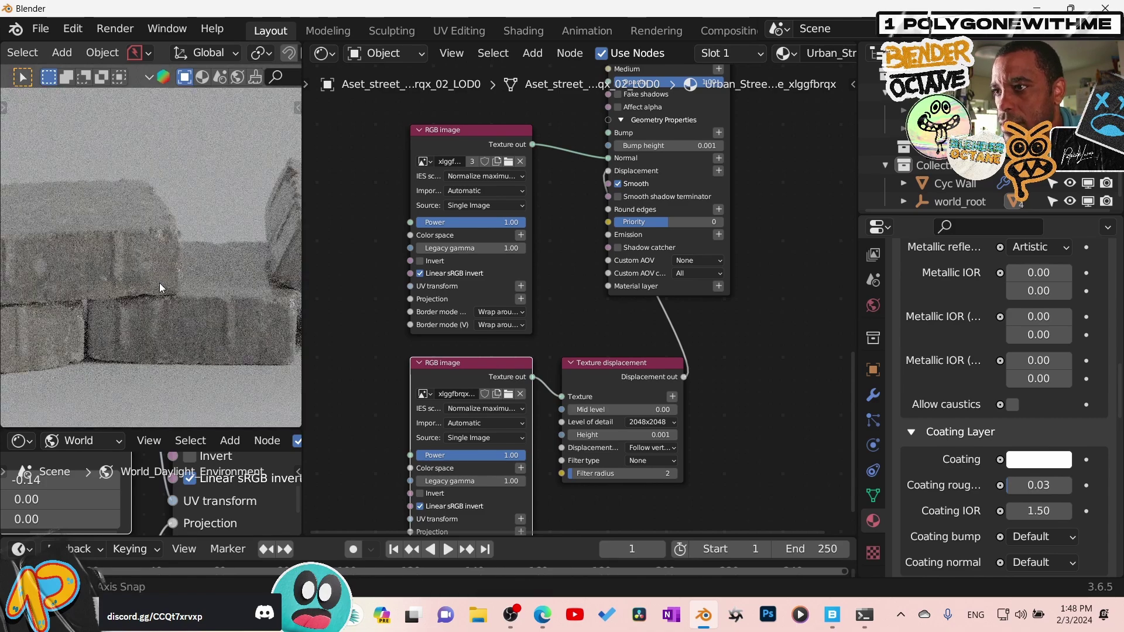
pyautogui.moveTo(155, 271); pyautogui.dragTo(128, 247, button='middle')
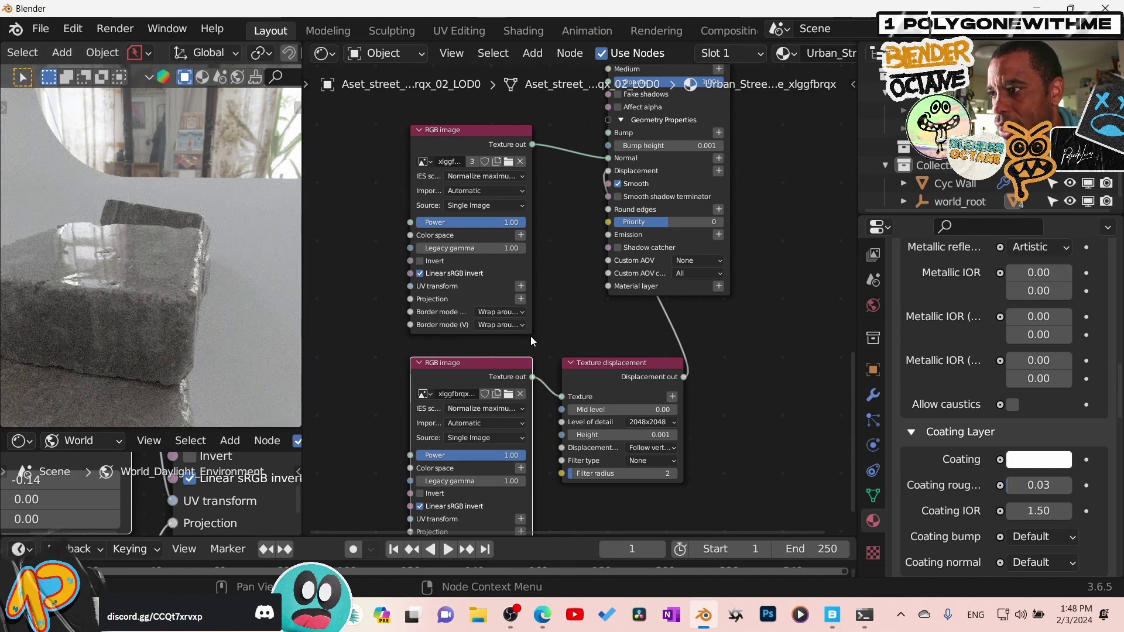
# - Add a second Universal material node and place it beside the existing one to compare its default settings
pyautogui.scroll(-3, 665, 406)
pyautogui.hscroll(5, 697, 328)
pyautogui.scroll(3, 697, 328)
pyautogui.moveTo(694, 259); pyautogui.dragTo(614, 195)
pyautogui.scroll(5, 592, 286)
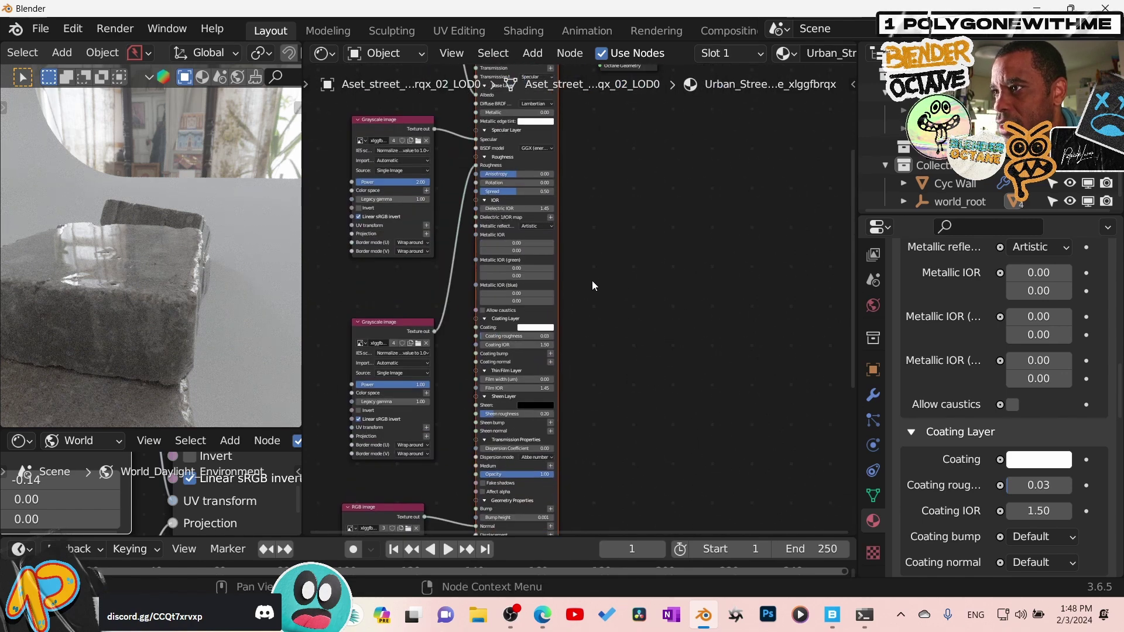
pyautogui.scroll(1, 620, 240)
pyautogui.hotkey('ctrl', 'space')
pyautogui.scroll(2, 547, 180)
pyautogui.scroll(-1, 547, 182)
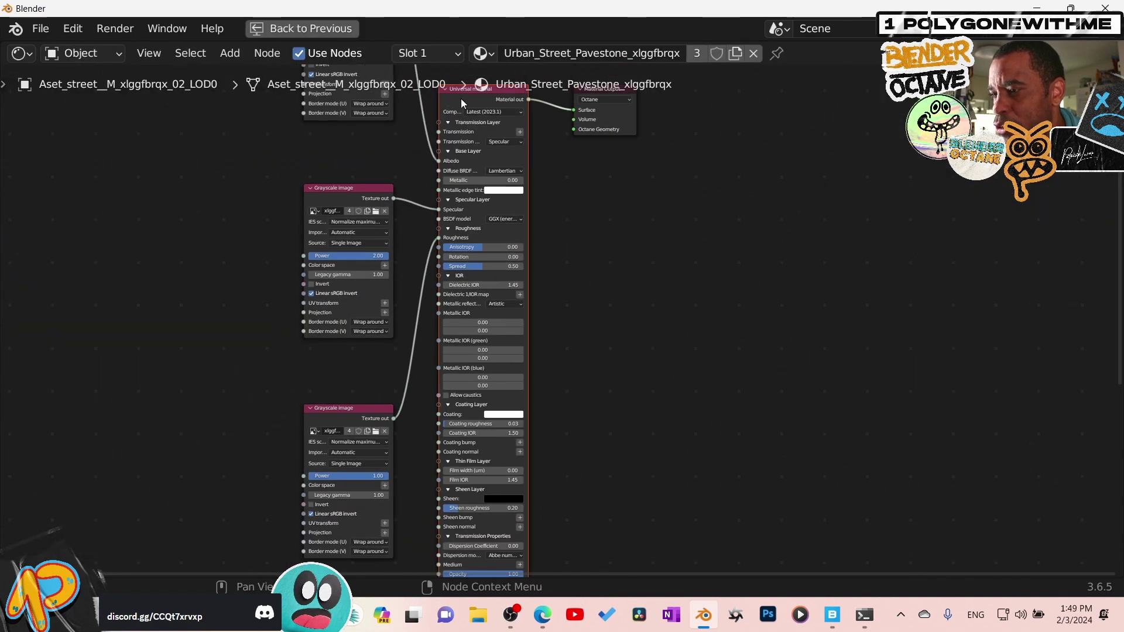
pyautogui.hotkey('shift', 'a')
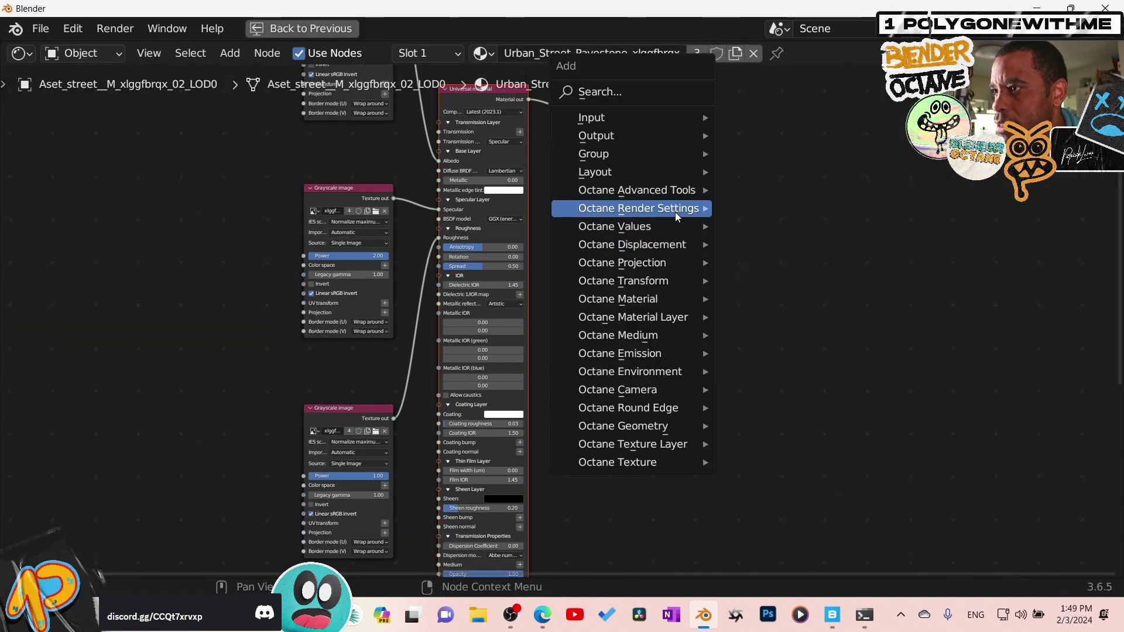
pyautogui.moveTo(649, 300)
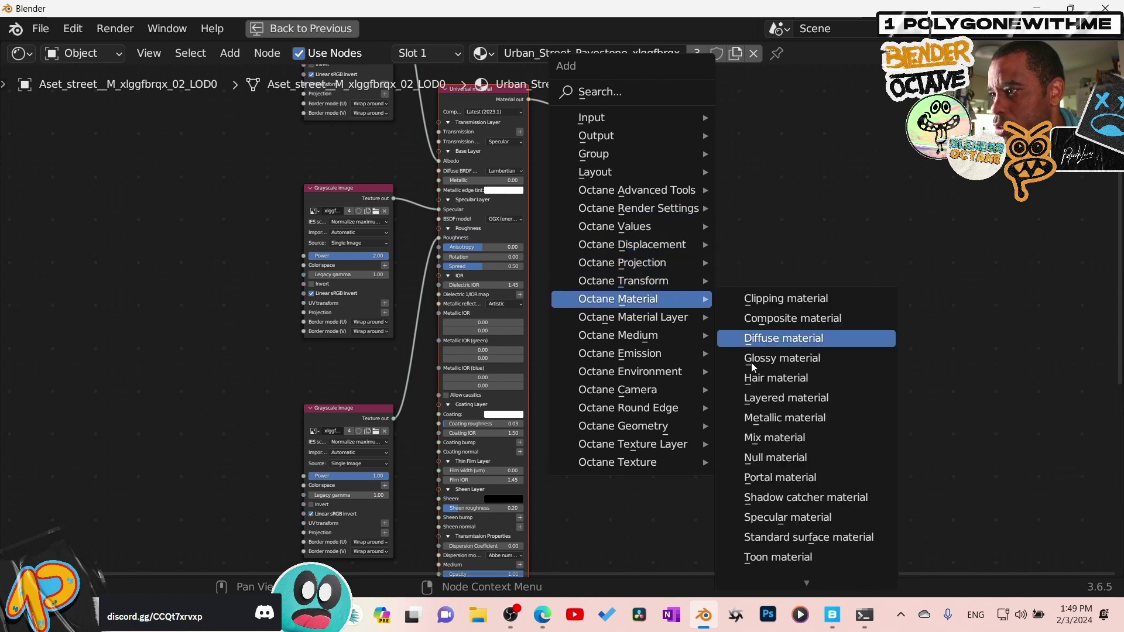
pyautogui.scroll(-3, 809, 569)
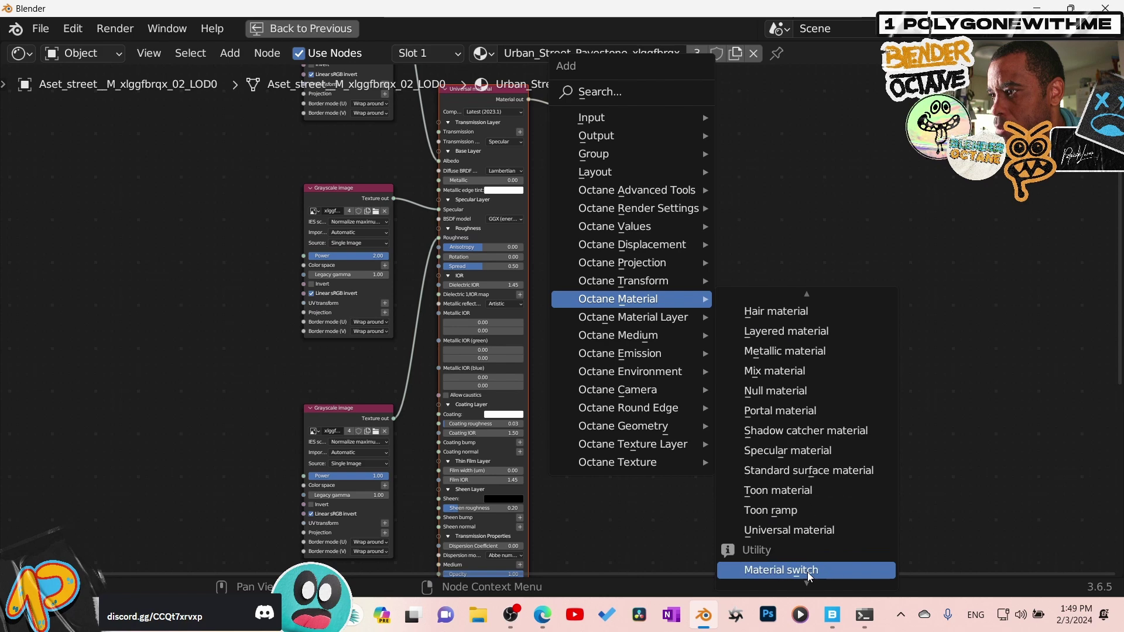
pyautogui.click(810, 537)
pyautogui.click(533, 142)
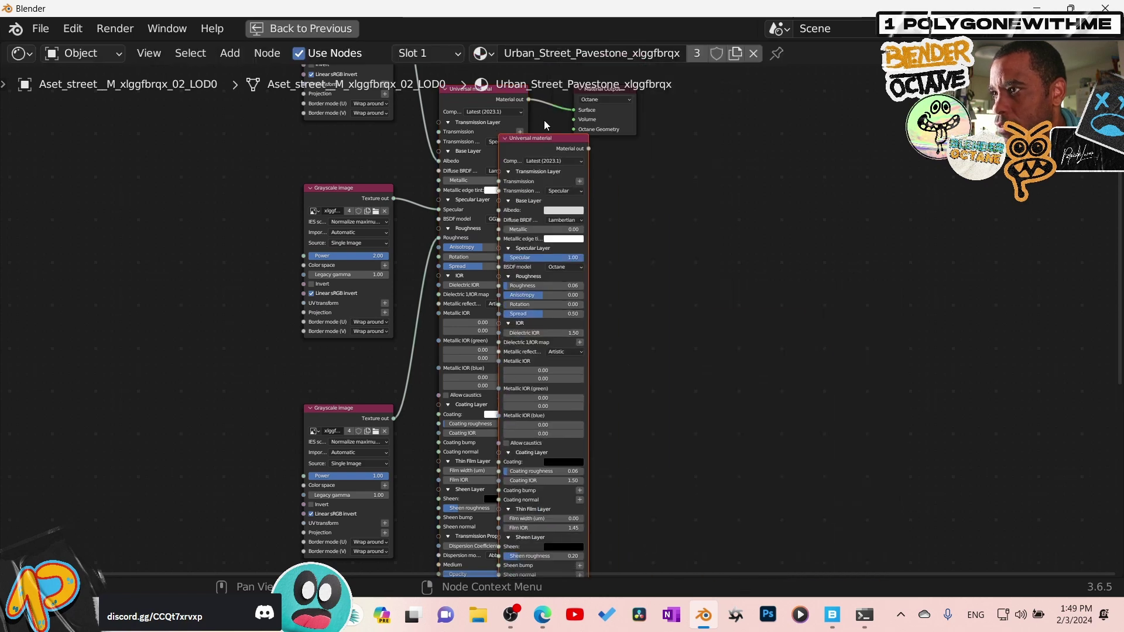
pyautogui.moveTo(578, 149); pyautogui.dragTo(664, 108)
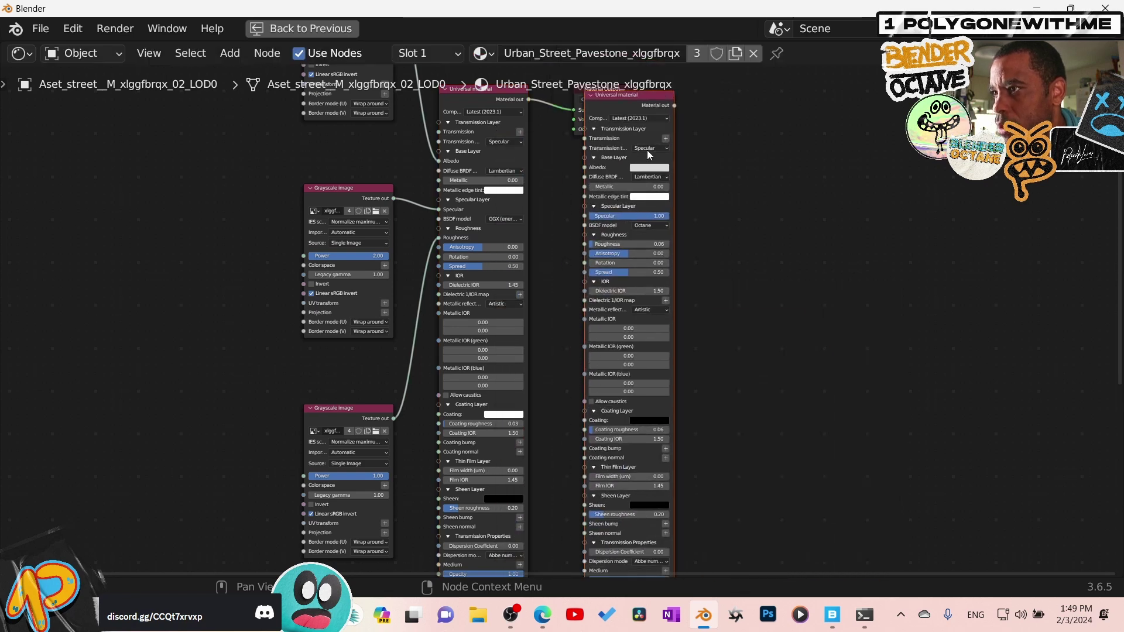
# - Detach the upper RGB image from the original Universal material's Albedo input and reconnect it there
pyautogui.keyDown('shift'); pyautogui.scroll(3, 464, 222); pyautogui.keyUp('shift')
pyautogui.moveTo(441, 220); pyautogui.dragTo(360, 210)
pyautogui.keyDown('shift'); pyautogui.scroll(5, 395, 184); pyautogui.keyUp('shift')
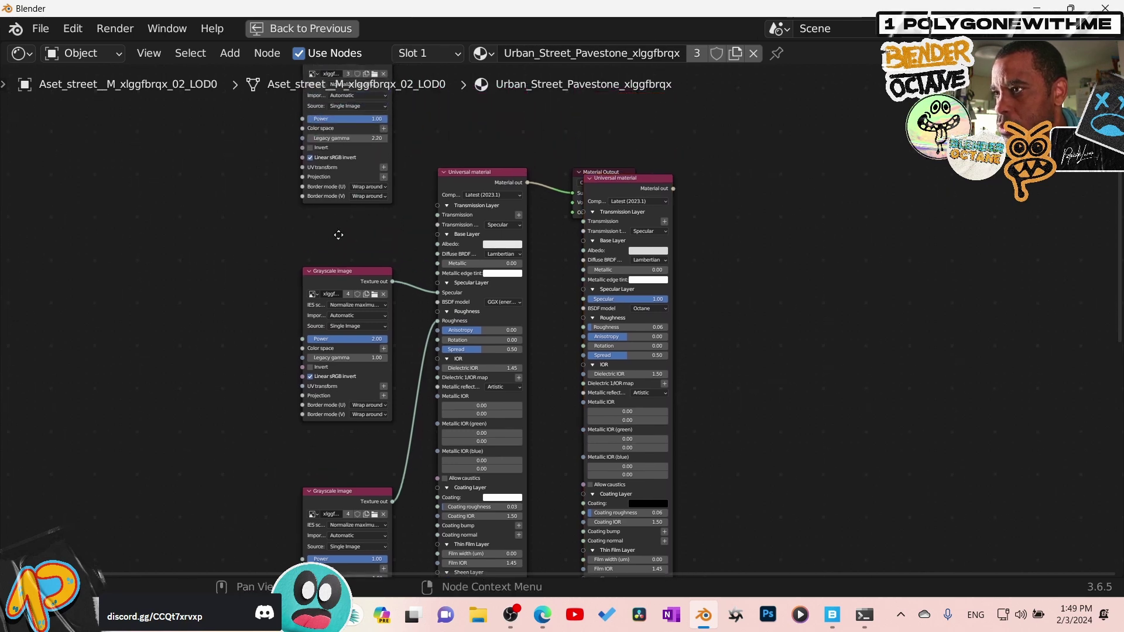
pyautogui.moveTo(366, 120); pyautogui.dragTo(403, 303)
pyautogui.moveTo(411, 301); pyautogui.dragTo(411, 301)
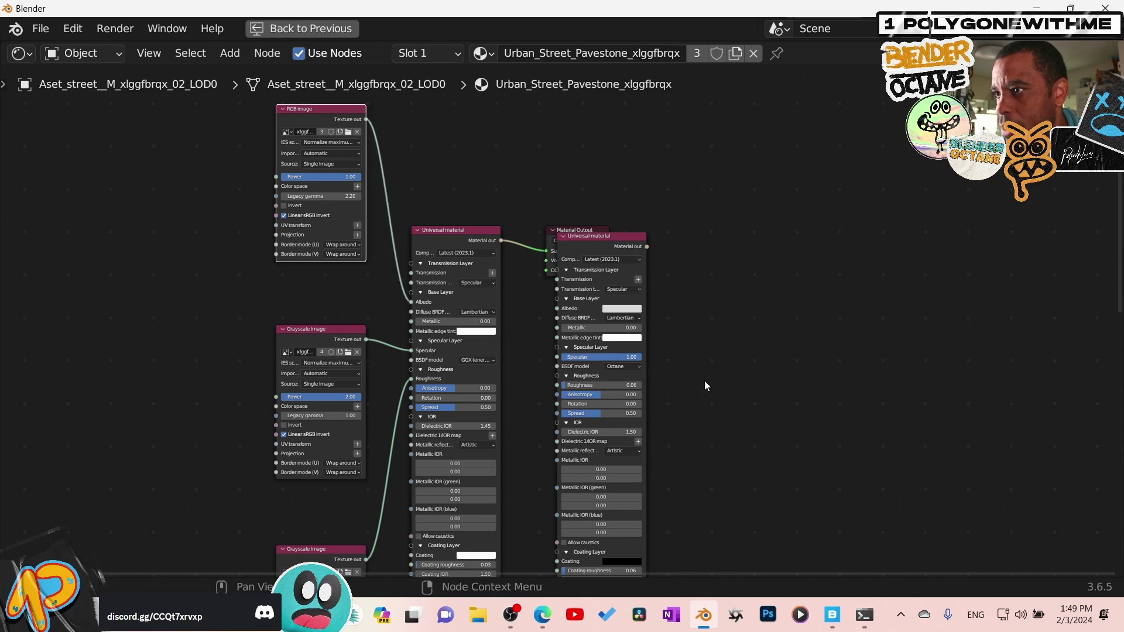
# - Compare the settings of the two Universal material nodes, remove the extra node and restore the multi-editor layout
pyautogui.keyDown('shift'); pyautogui.scroll(-5, 641, 363); pyautogui.keyUp('shift')
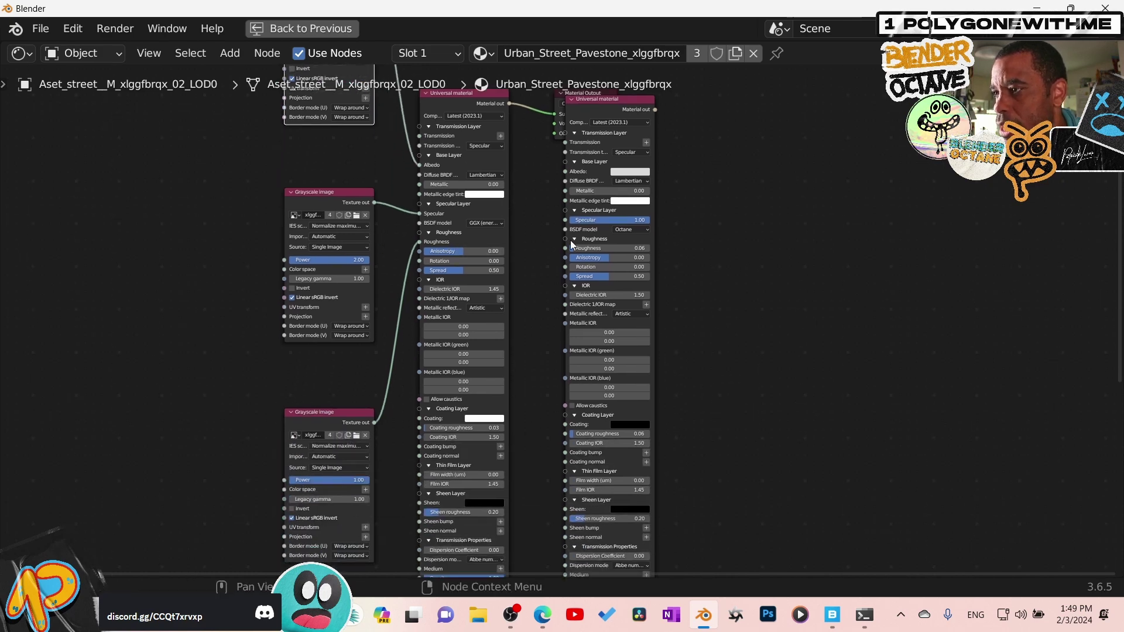
pyautogui.moveTo(742, 419); pyautogui.dragTo(739, 349, button='middle')
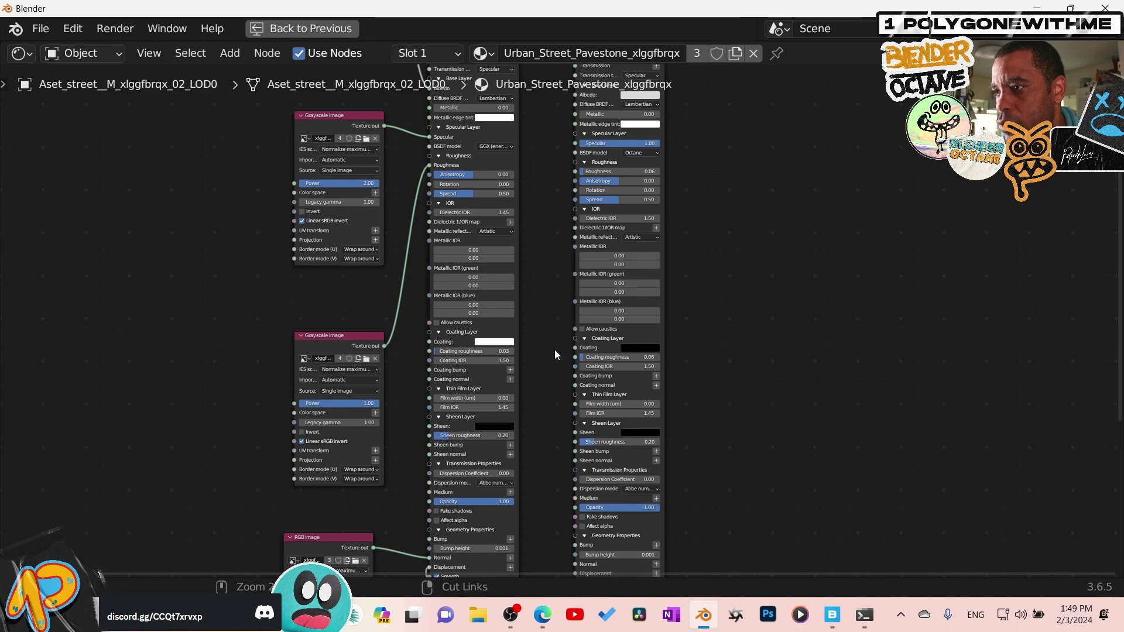
pyautogui.hotkey('ctrl', 'space')
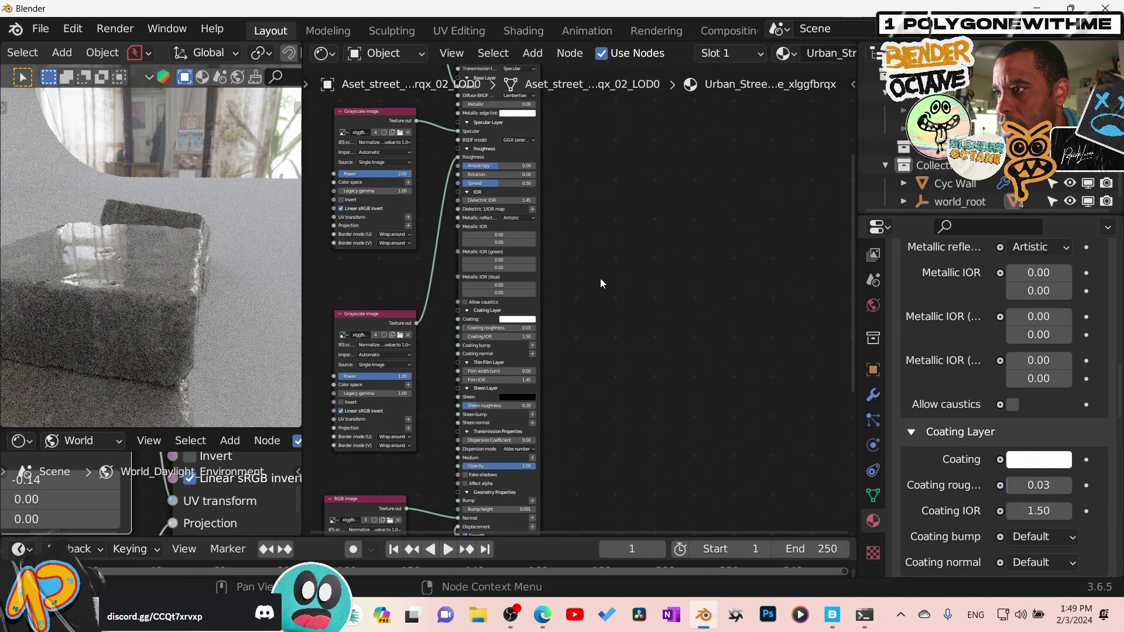
# - Set the Universal material's Coating colour to black
pyautogui.click(524, 320)
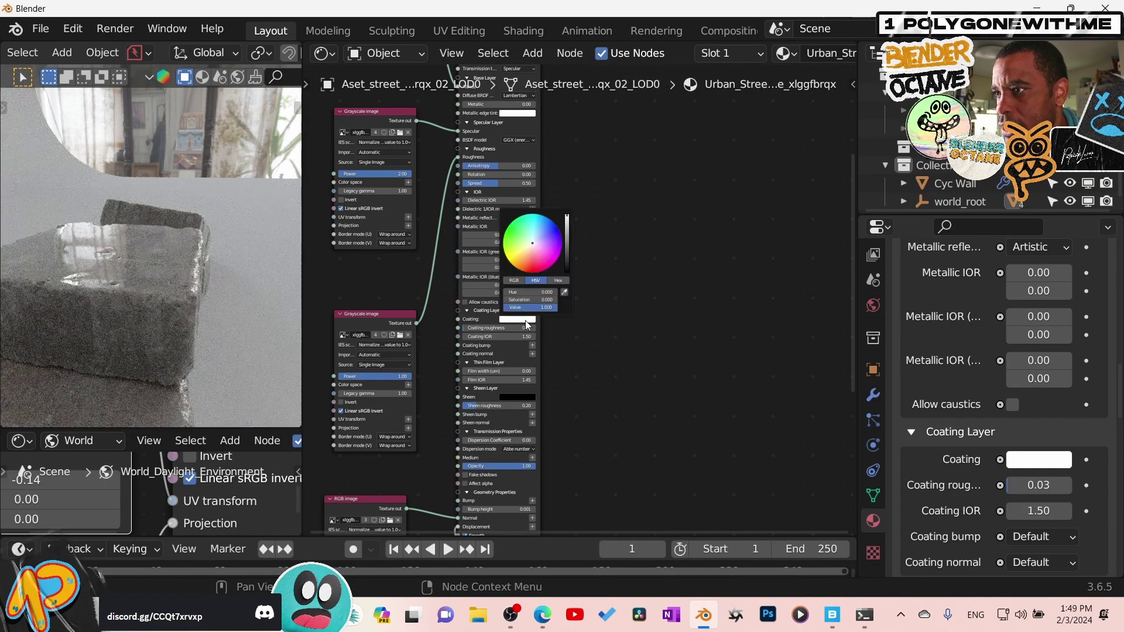
pyautogui.moveTo(566, 219); pyautogui.dragTo(566, 273)
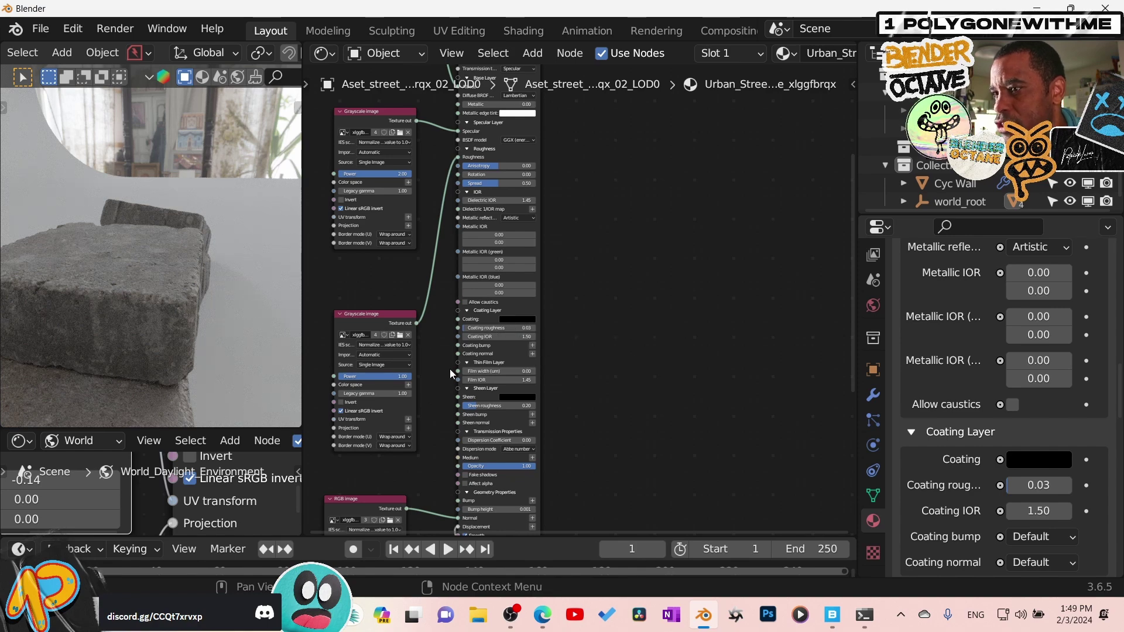
pyautogui.moveTo(560, 326); pyautogui.dragTo(632, 317, button='middle')
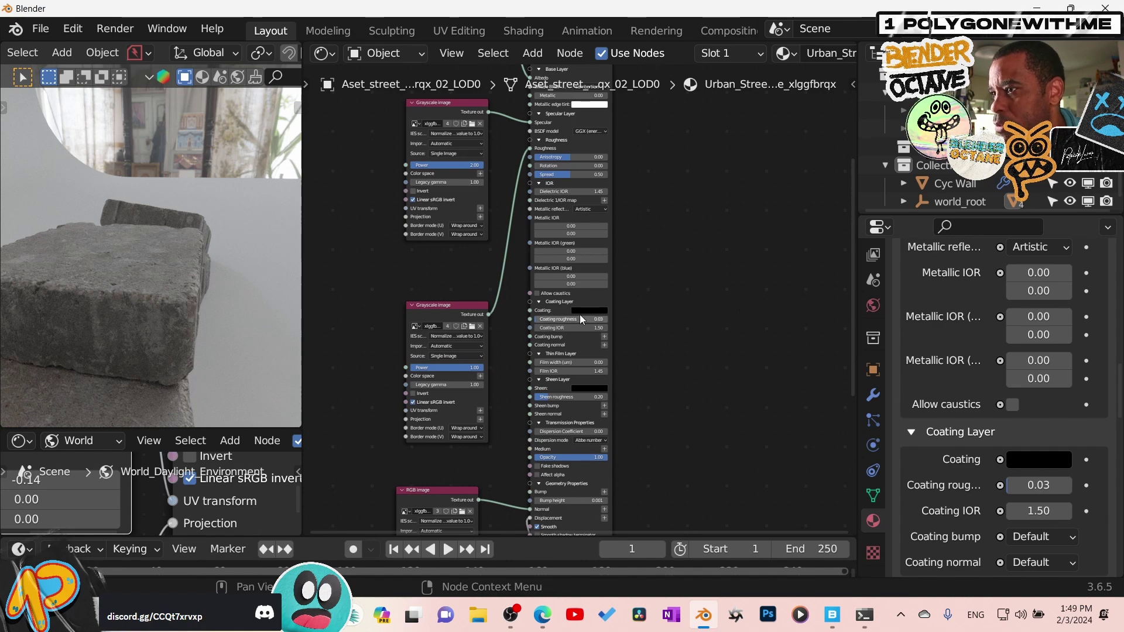
pyautogui.moveTo(733, 262); pyautogui.dragTo(818, 227, button='middle')
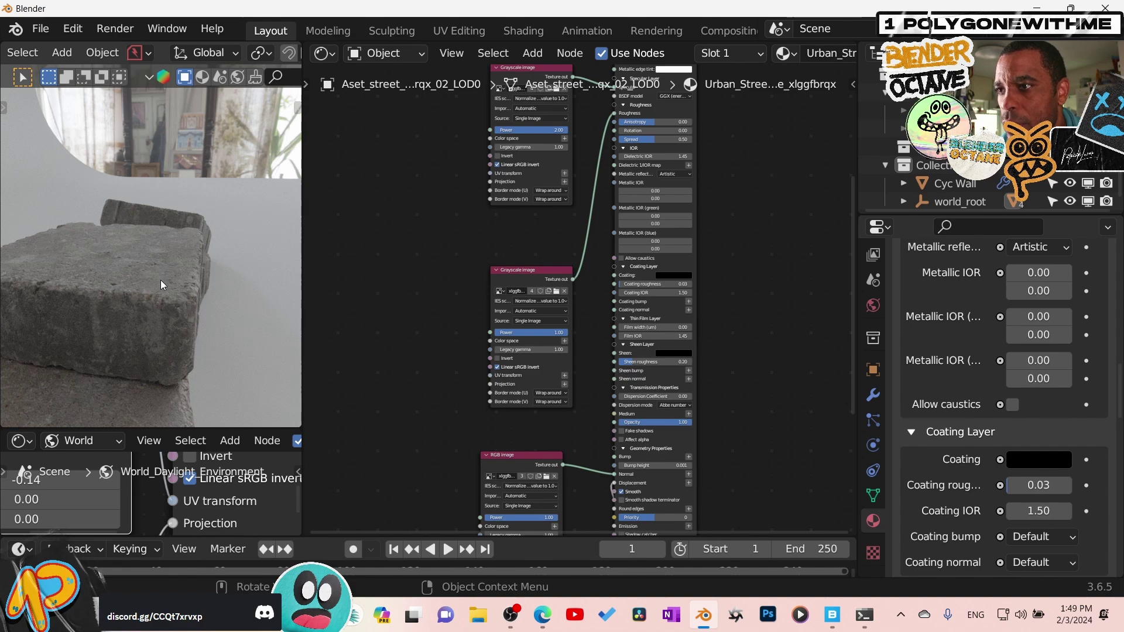
# - Set the Texture displacement node's height to 0.01
pyautogui.moveTo(573, 410); pyautogui.dragTo(559, 132, button='middle')
pyautogui.scroll(4, 559, 342)
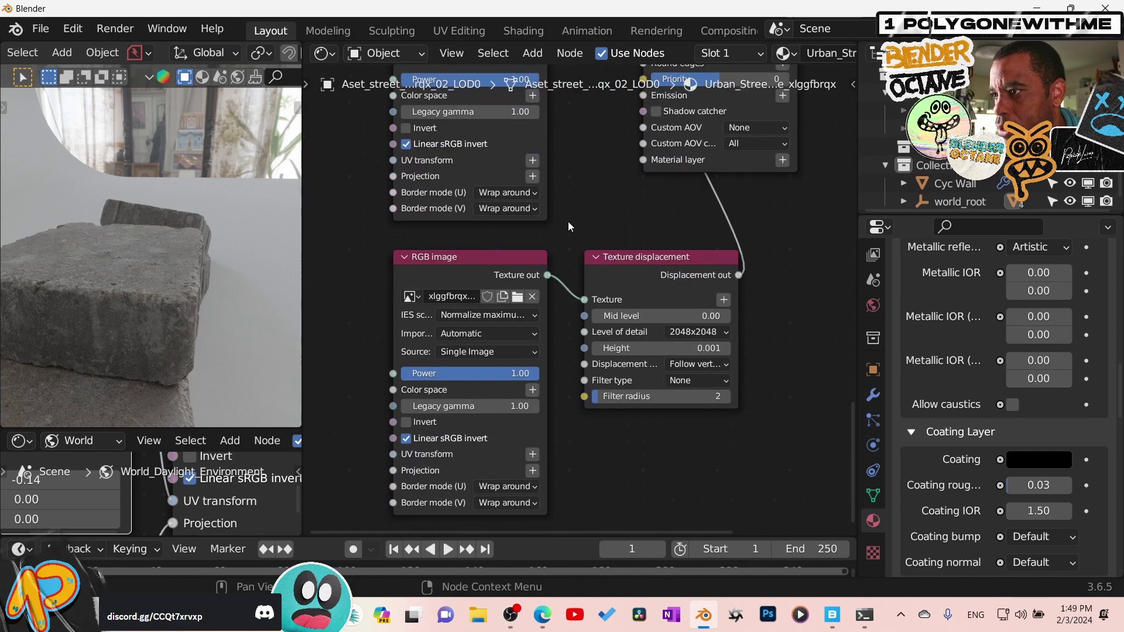
pyautogui.click(713, 349)
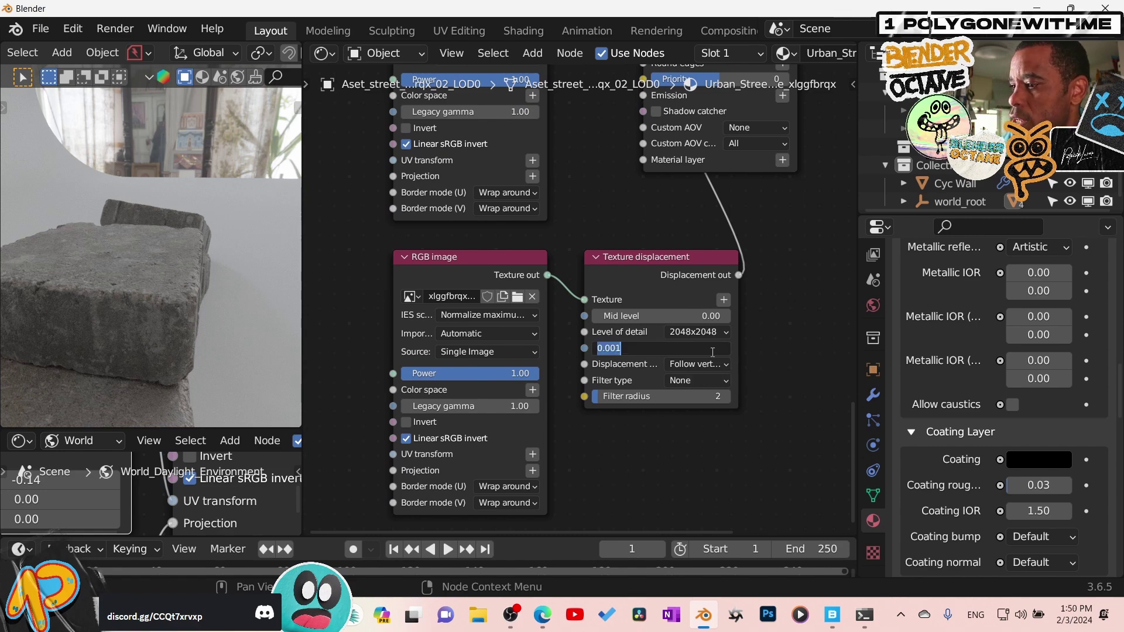
pyautogui.write('0.01')
pyautogui.press('Return')
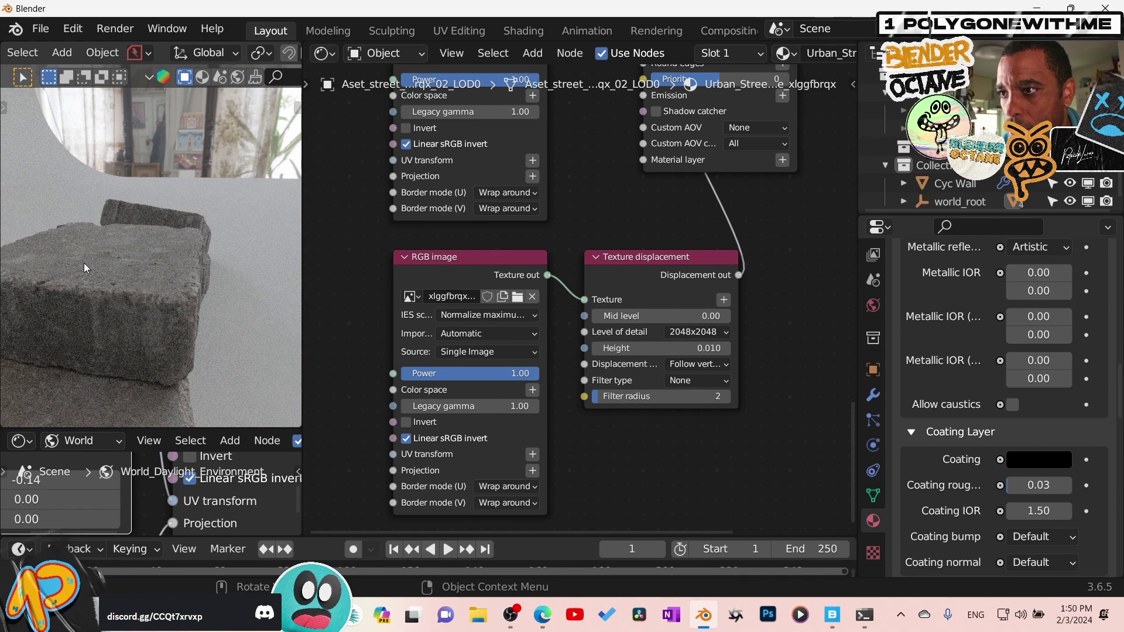
# - Try a height of 1 on the Texture displacement node and return it to 0.01
pyautogui.click(706, 347)
pyautogui.write('1')
pyautogui.press('Return')
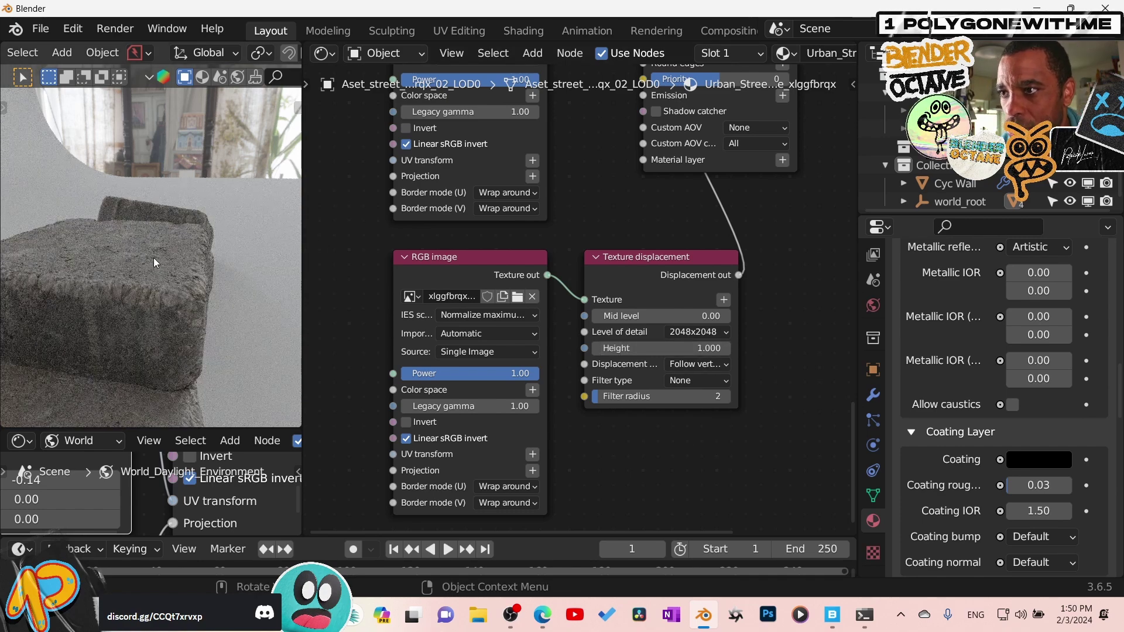
pyautogui.click(682, 348)
pyautogui.press('BackSpace')
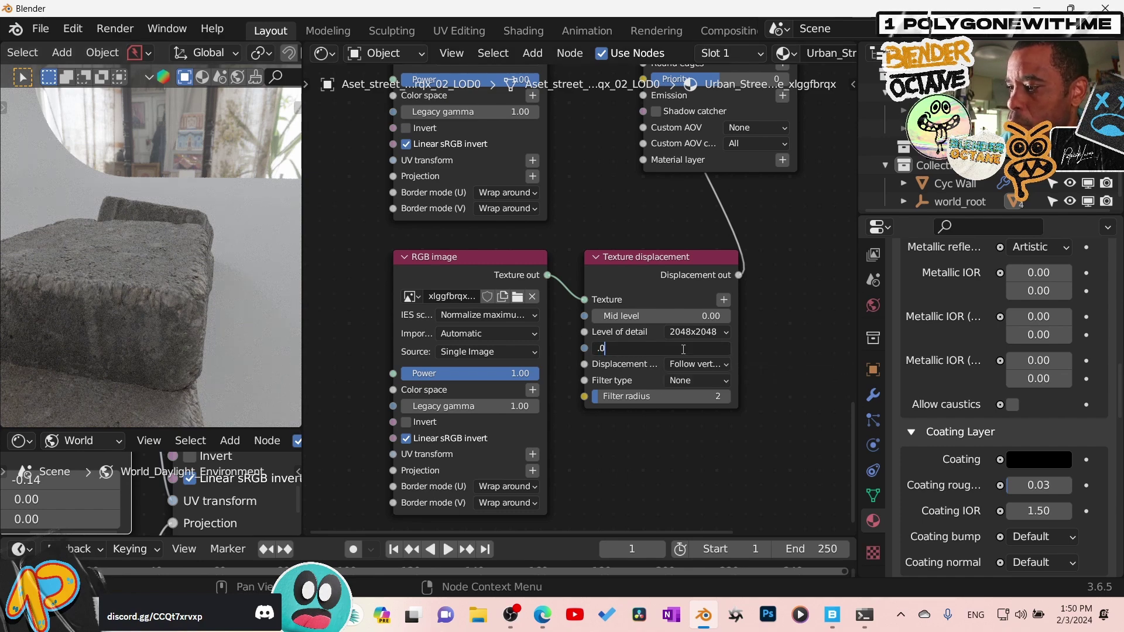
pyautogui.write('0.01')
pyautogui.press('Return')
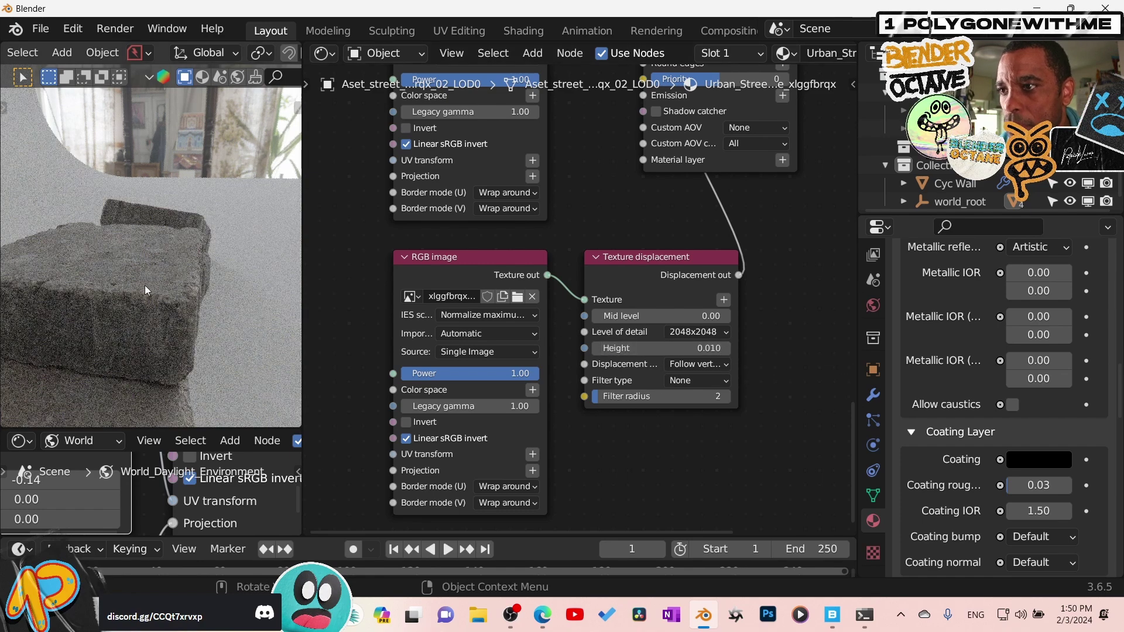
# - Set the Texture displacement's filter radius to 4 and inspect the stones' displaced surfaces in the rendered view
pyautogui.click(683, 398)
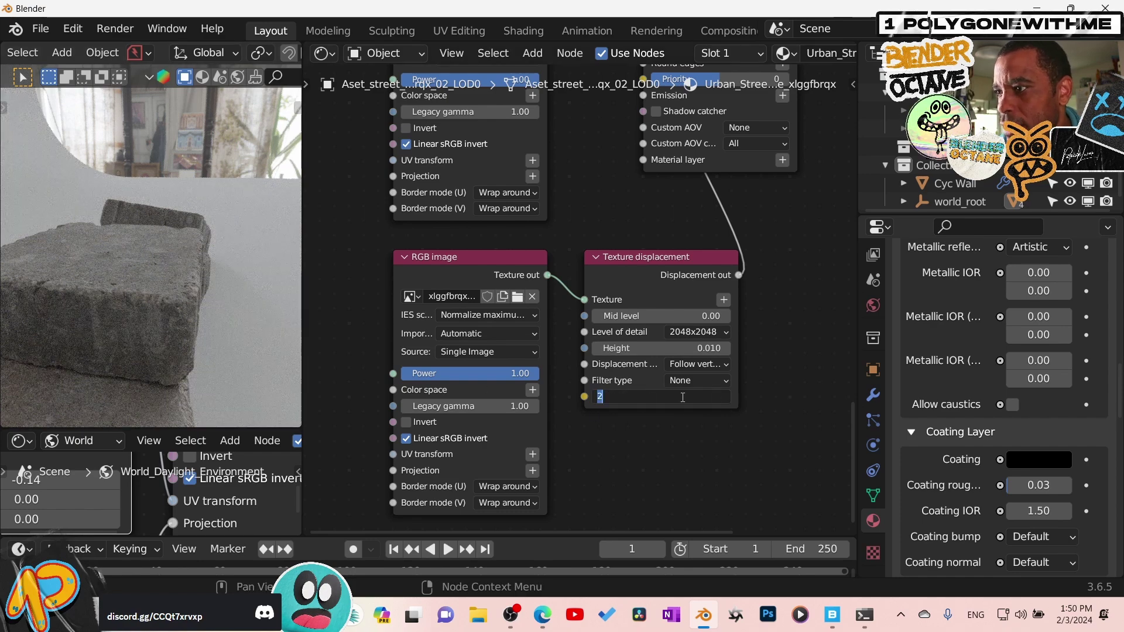
pyautogui.press('Return')
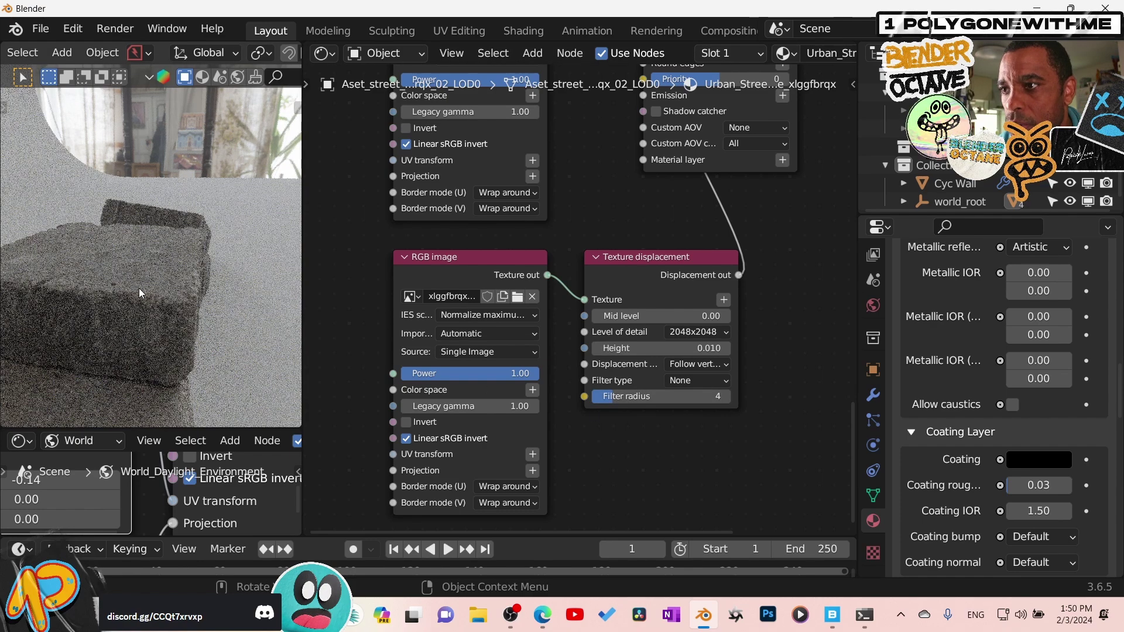
pyautogui.moveTo(104, 306); pyautogui.dragTo(156, 293, button='middle')
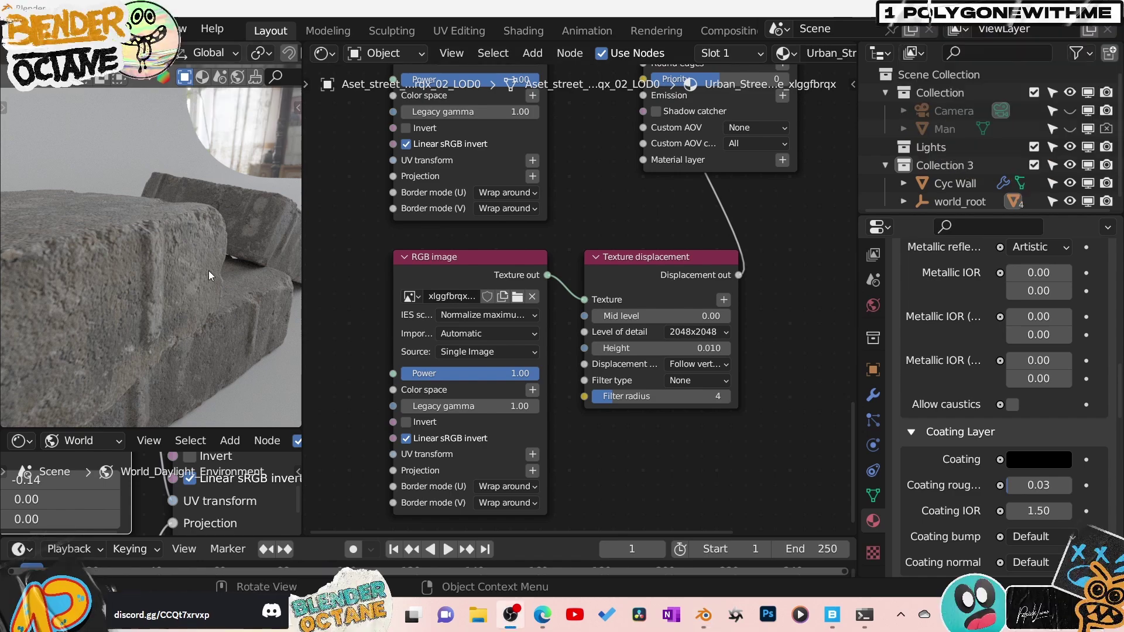
pyautogui.moveTo(206, 267); pyautogui.dragTo(188, 299, button='middle')
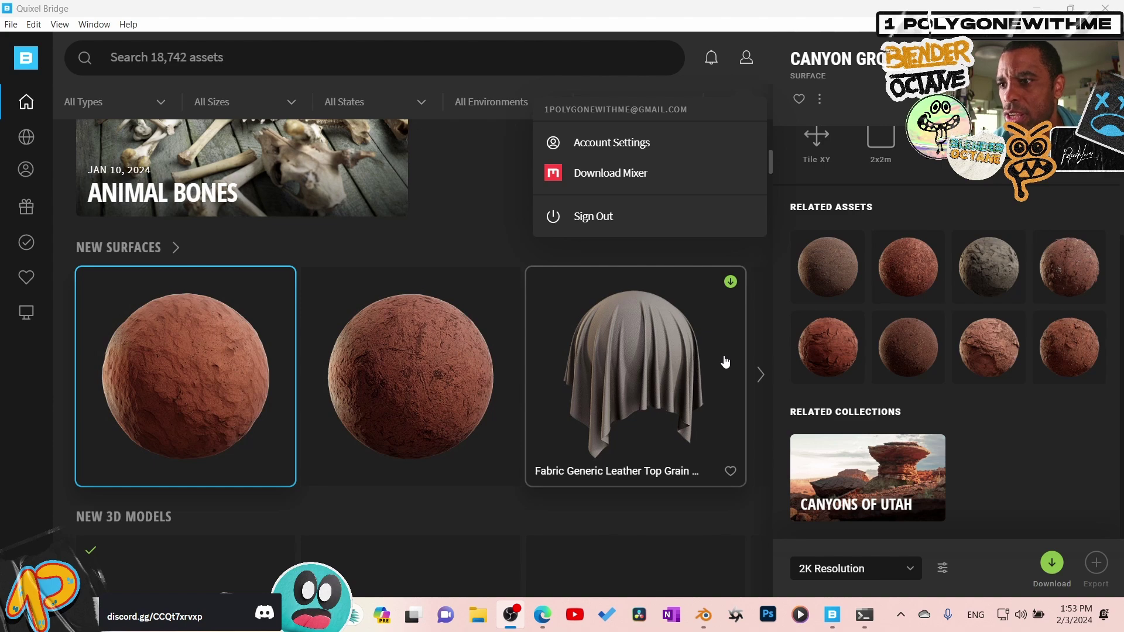
# - Switch to Quixel Bridge and browse the home page from the new surfaces and 3D models to the collections and asset types
pyautogui.scroll(-2, 667, 451)
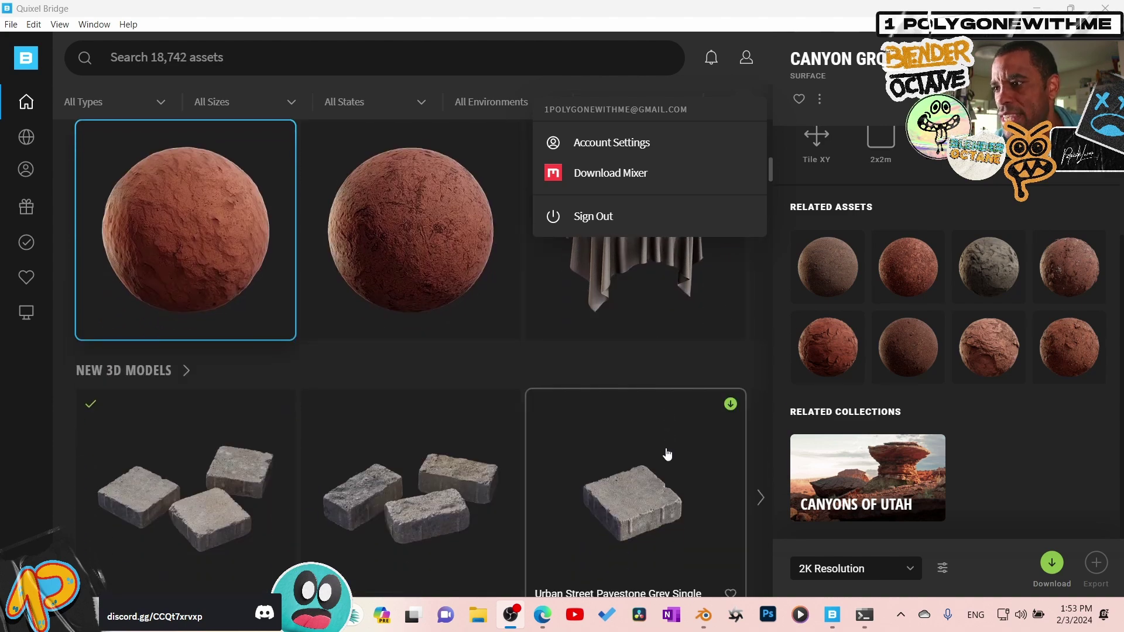
pyautogui.scroll(-1, 351, 462)
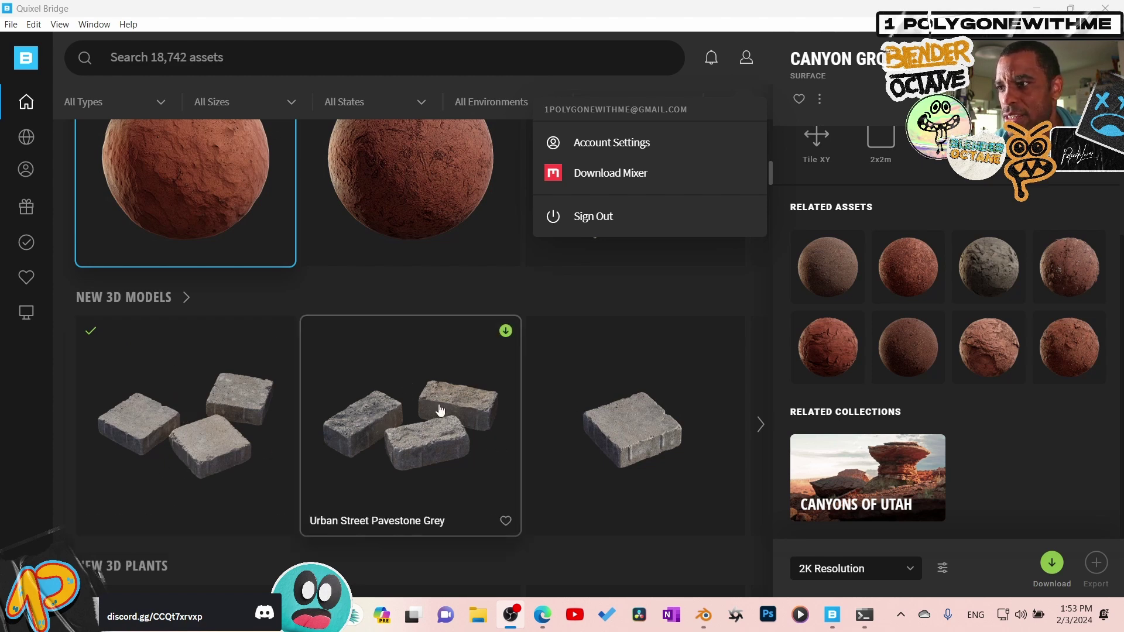
pyautogui.scroll(-1, 425, 449)
pyautogui.scroll(-5, 424, 449)
pyautogui.scroll(-3, 227, 498)
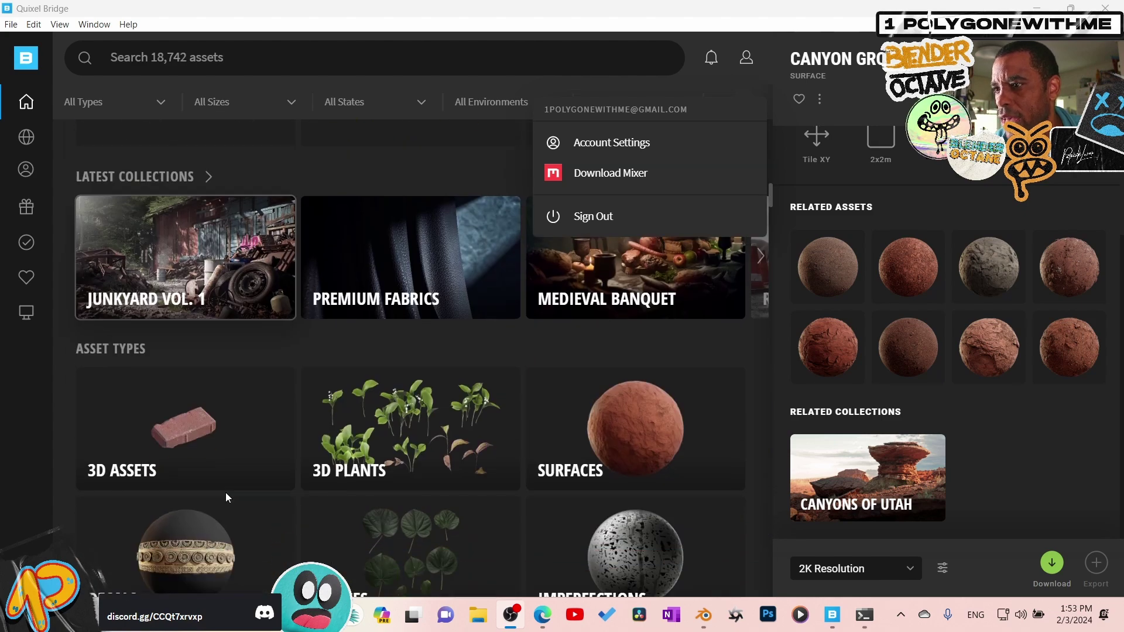
# - Look over Quixel Bridge's collections and its general preferences, including the library path, and return to Blender by closing Bridge
pyautogui.click(26, 136)
pyautogui.click(10, 24)
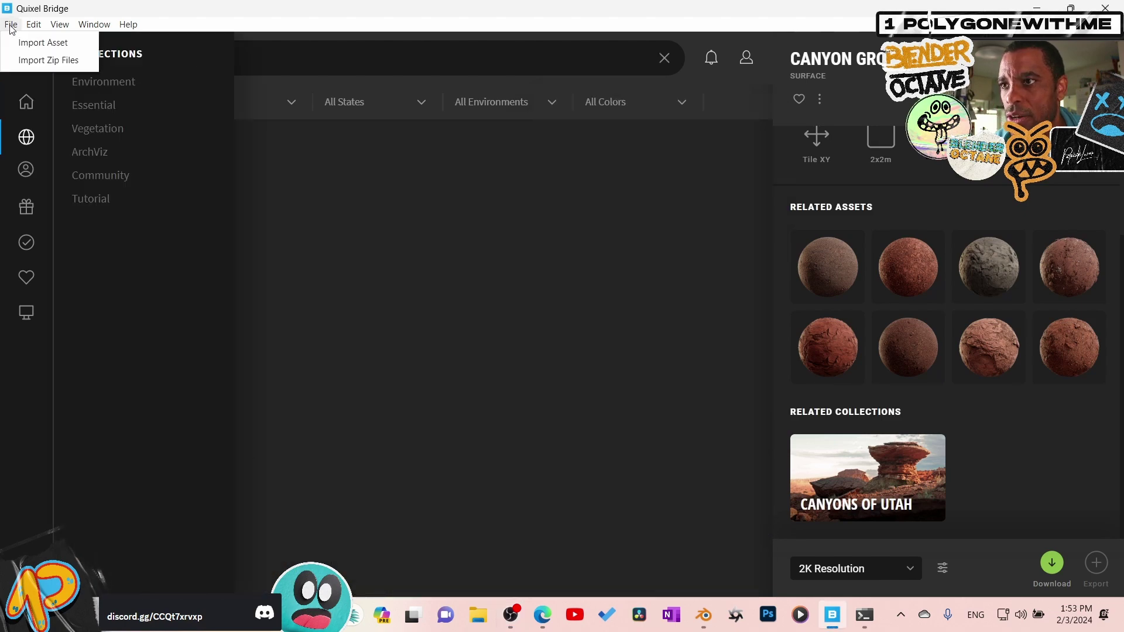
pyautogui.moveTo(35, 27)
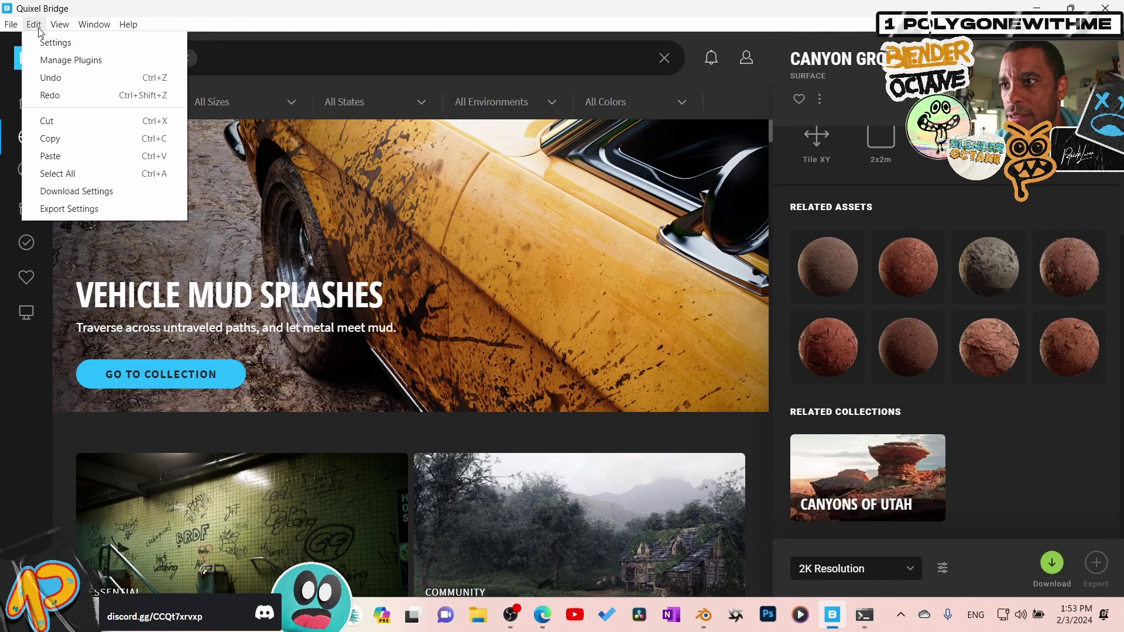
pyautogui.click(41, 41)
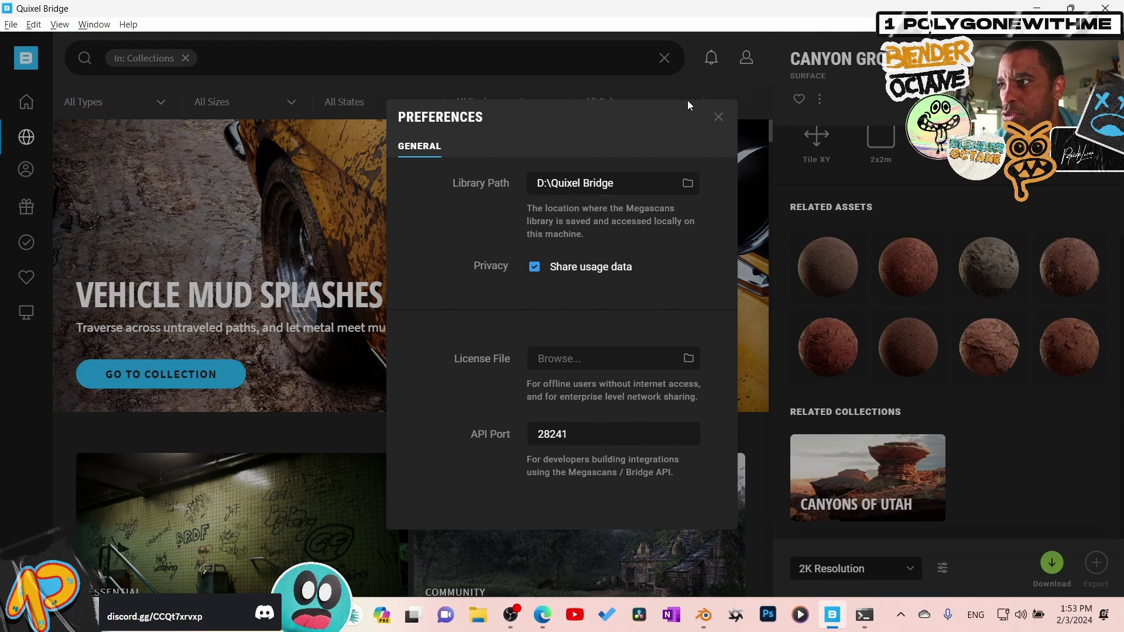
pyautogui.click(719, 120)
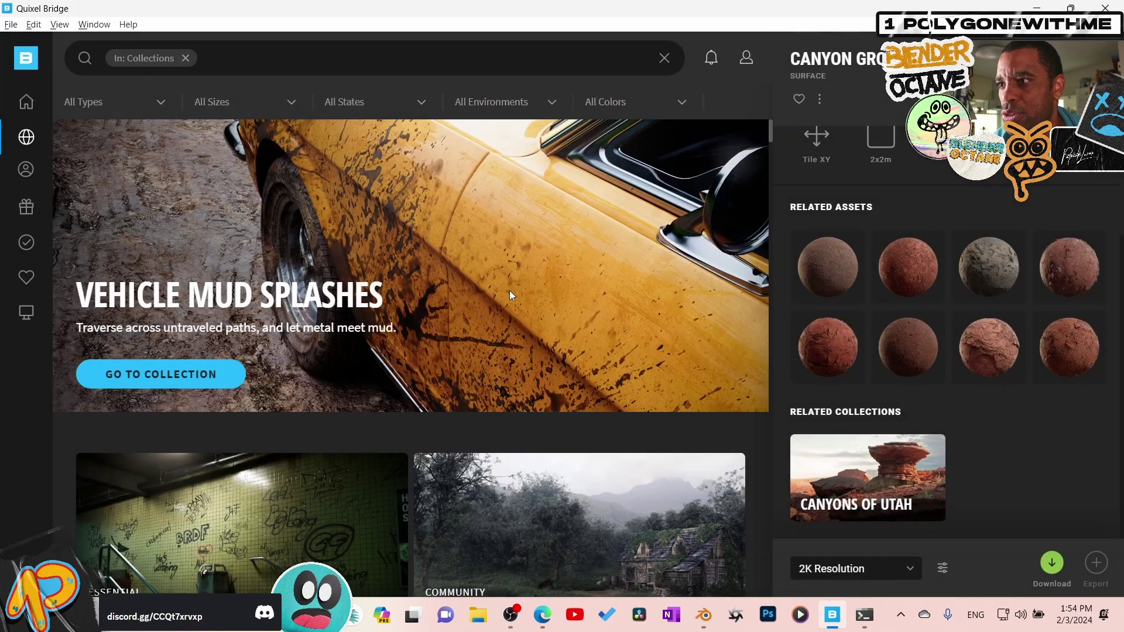
pyautogui.click(1105, 7)
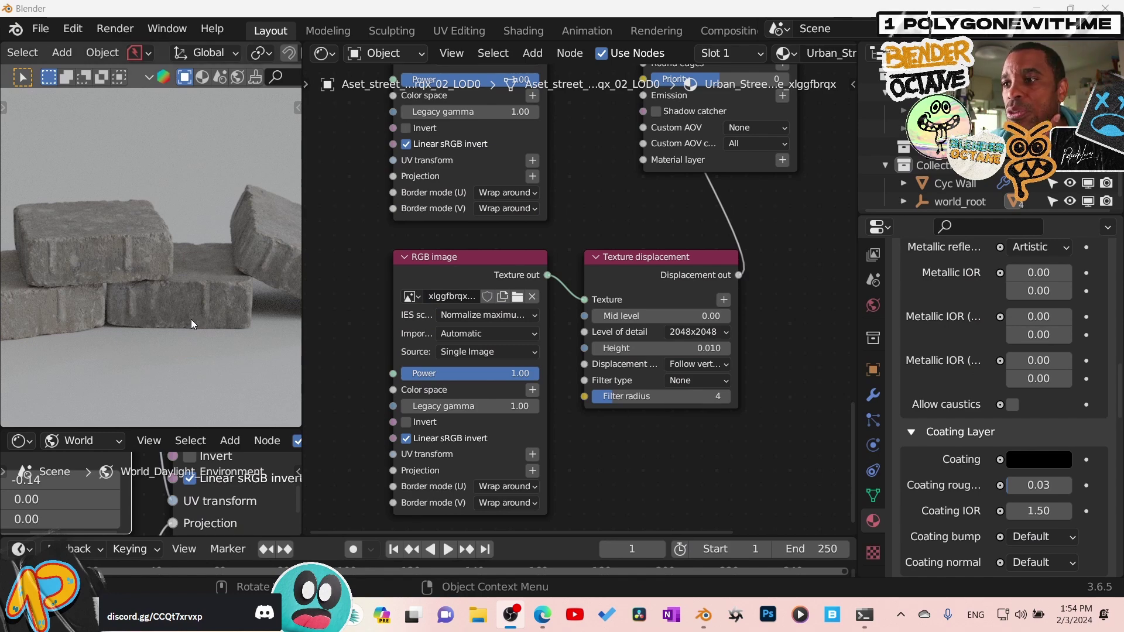
# - Turn the shader node editor area into a 3D Viewport beside the rendered view of the stones
pyautogui.moveTo(191, 320); pyautogui.dragTo(191, 317, button='middle')
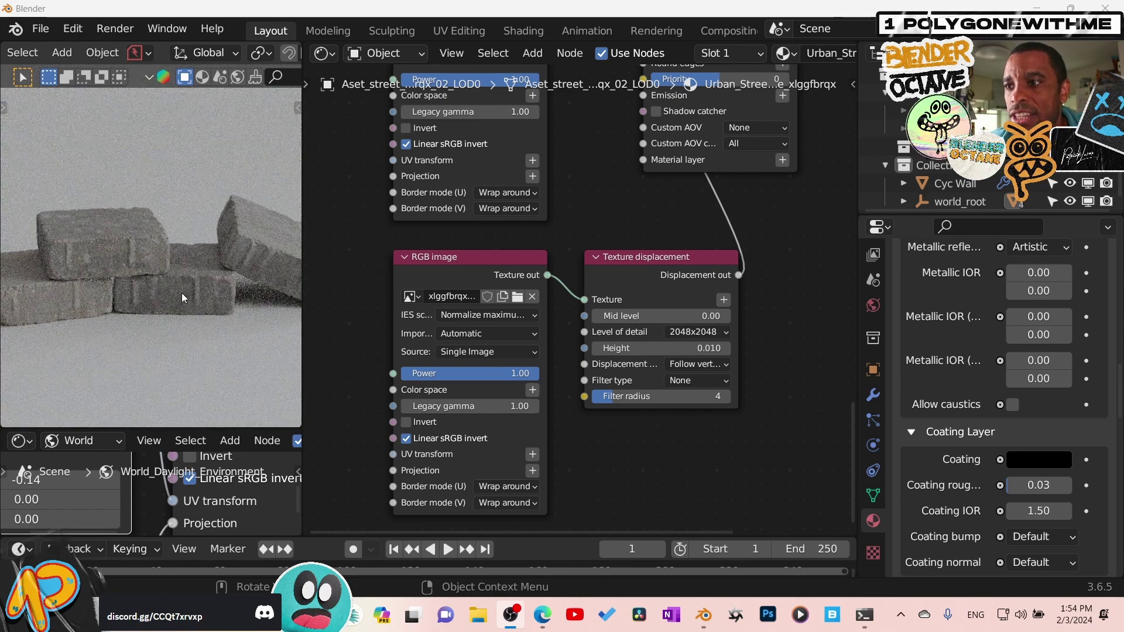
pyautogui.scroll(-3, 182, 297)
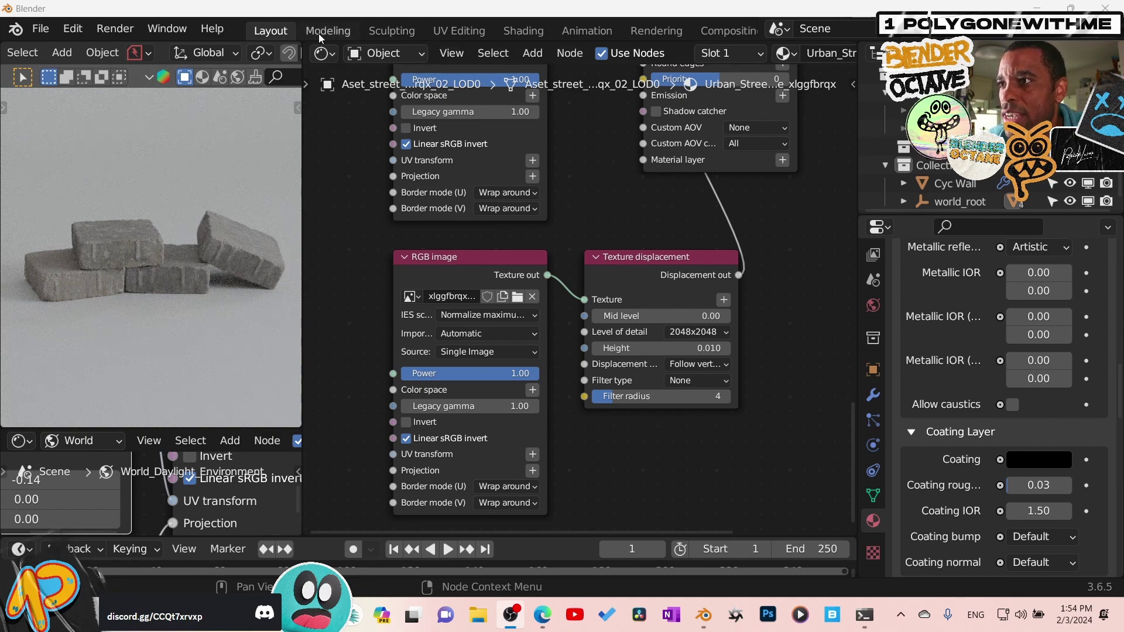
pyautogui.click(323, 54)
pyautogui.click(332, 52)
pyautogui.click(330, 55)
pyautogui.click(366, 104)
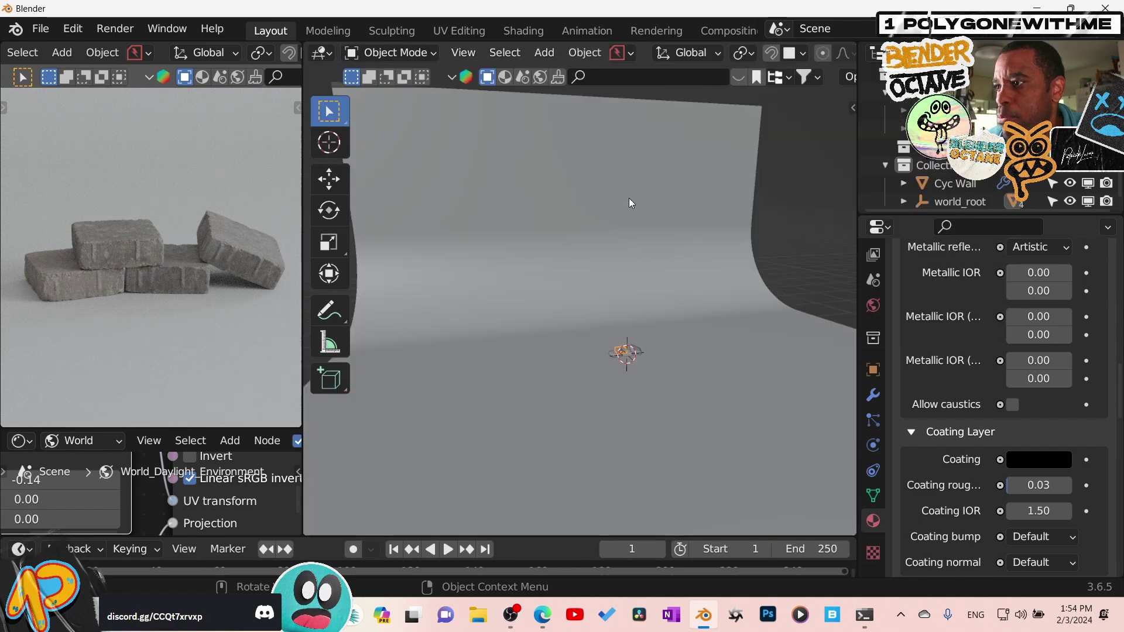
# - Show the 3D Viewport's Octane camera imager settings and set the OCIO look to Punchy
pyautogui.press('n')
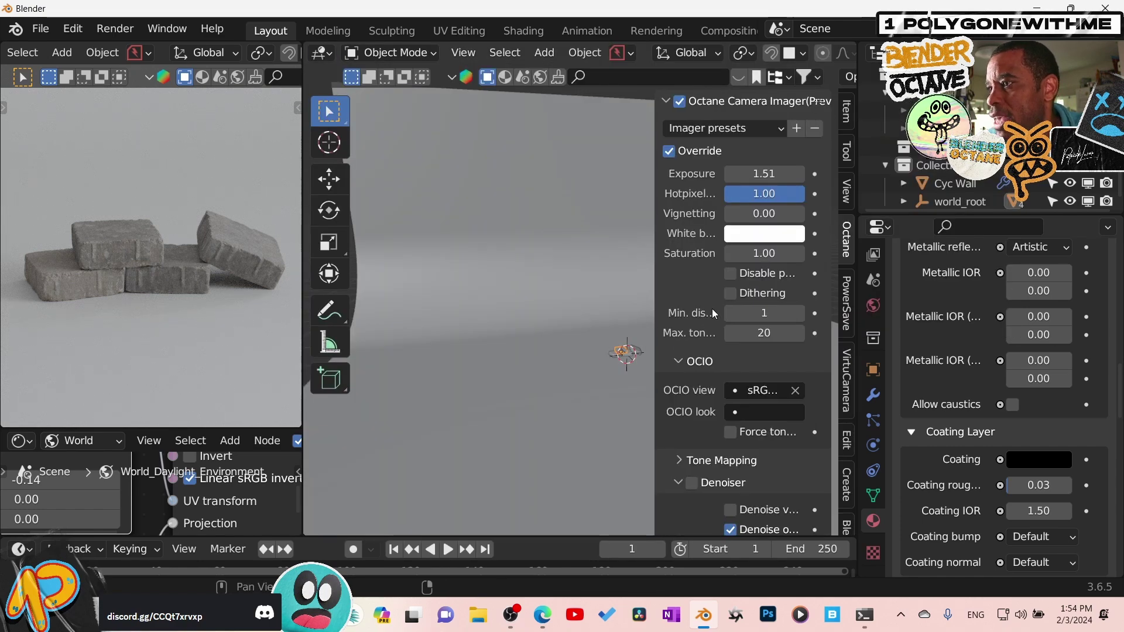
pyautogui.click(757, 413)
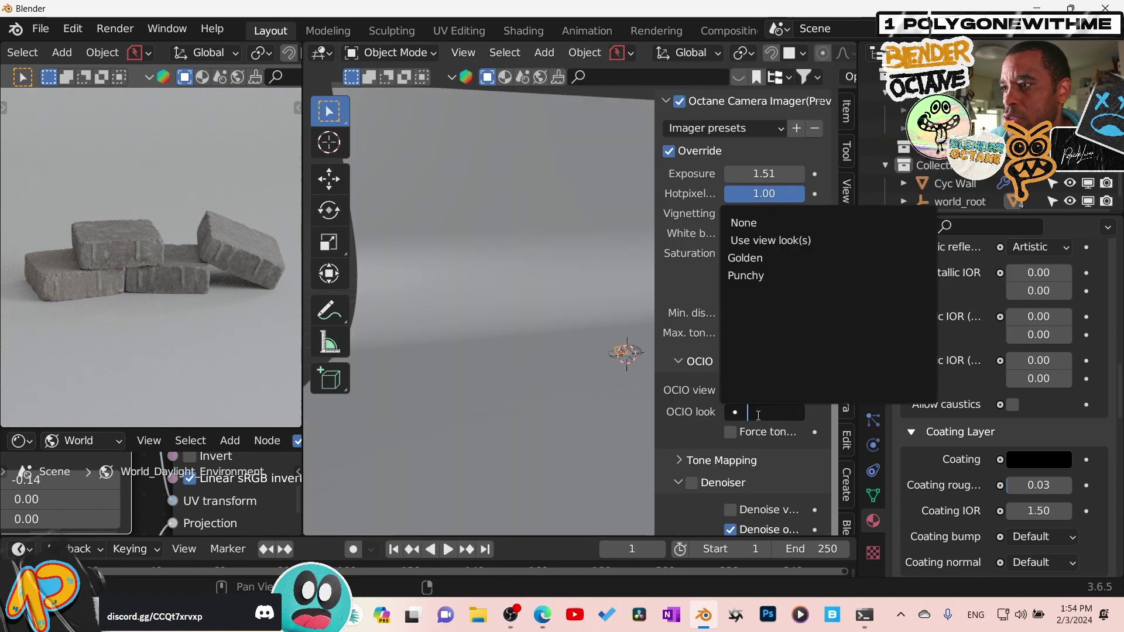
pyautogui.click(749, 276)
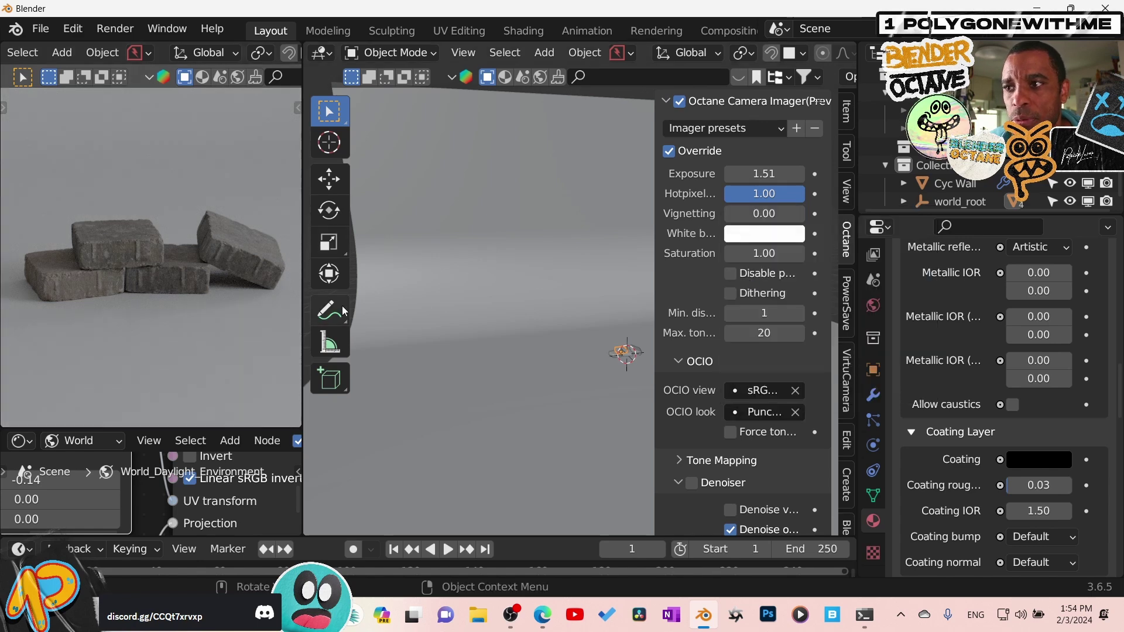